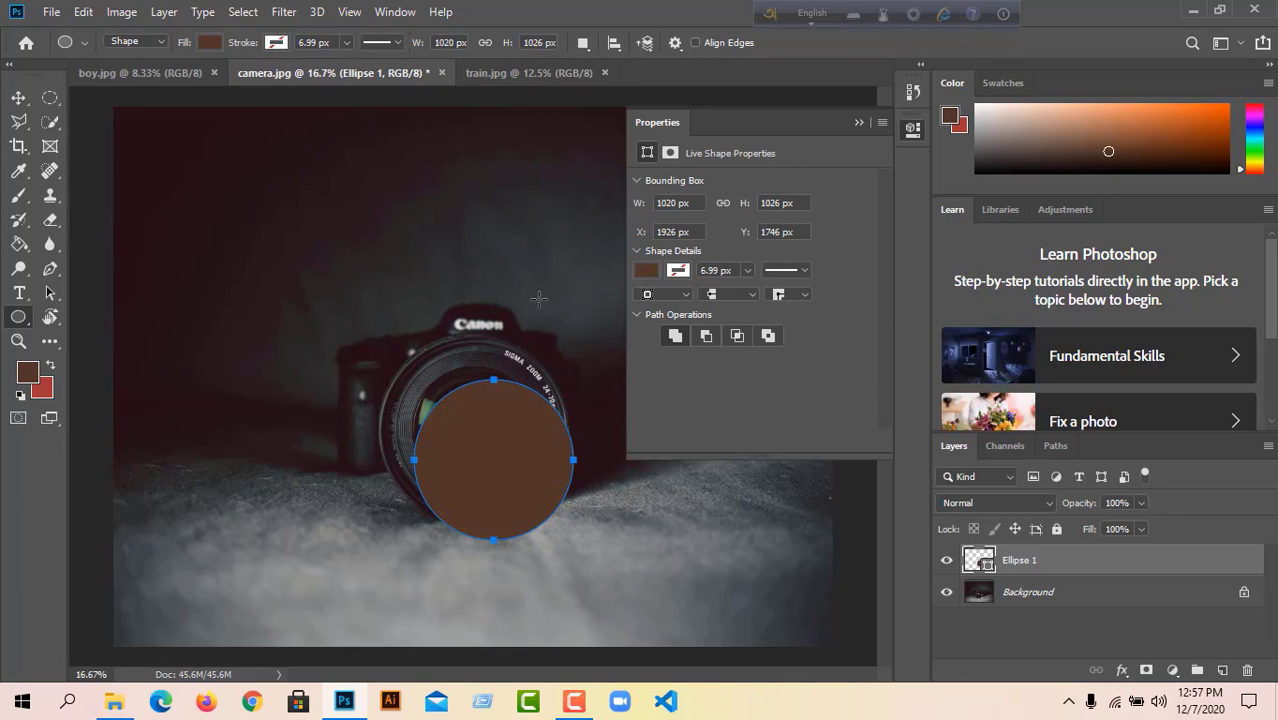
- Fill the ellipse with black and move it over the camera lens
click(647, 272)
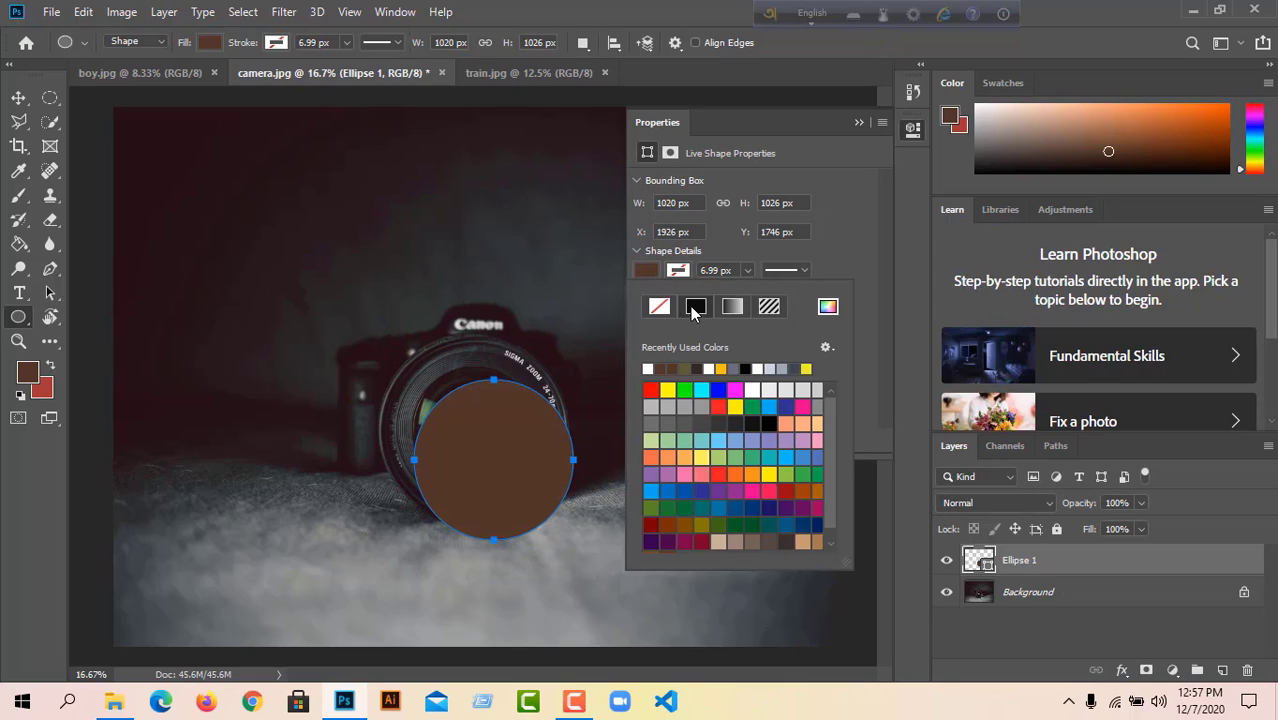
click(750, 368)
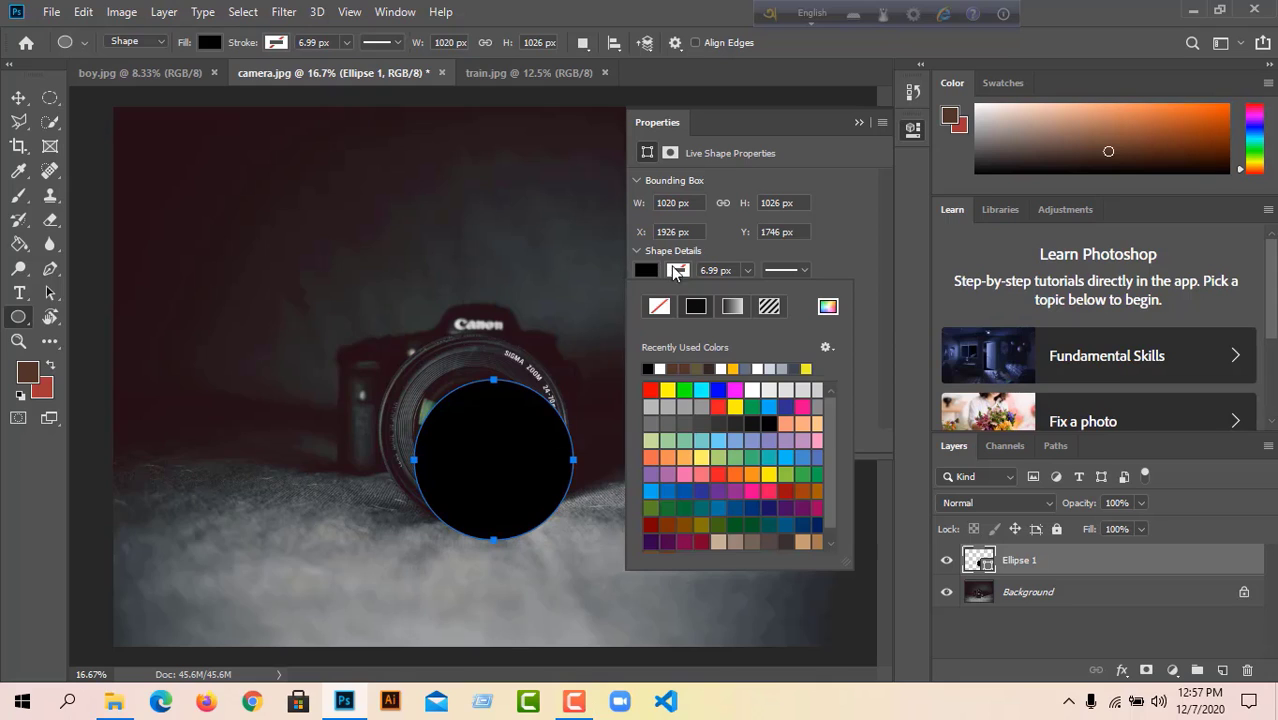
click(858, 123)
click(858, 123)
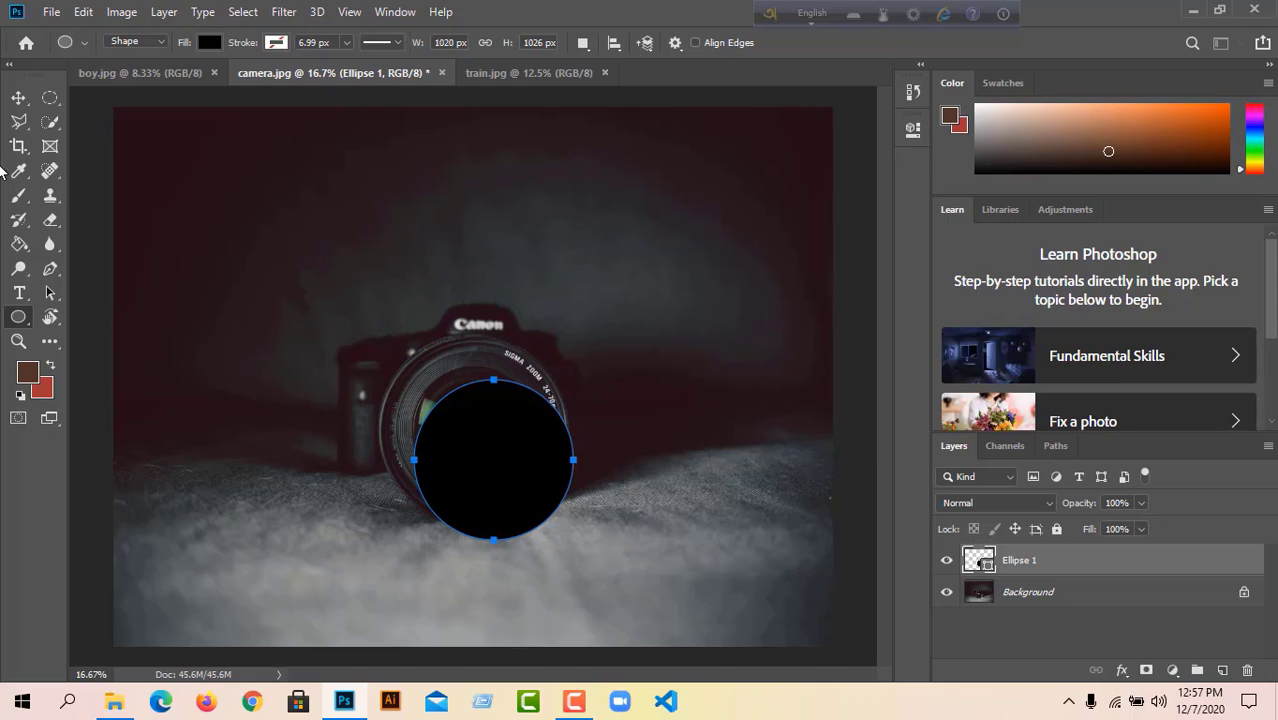
click(18, 97)
mouse_move(459, 456)
mouse_down()
mouse_move(435, 418)
mouse_move(462, 438)
mouse_up()
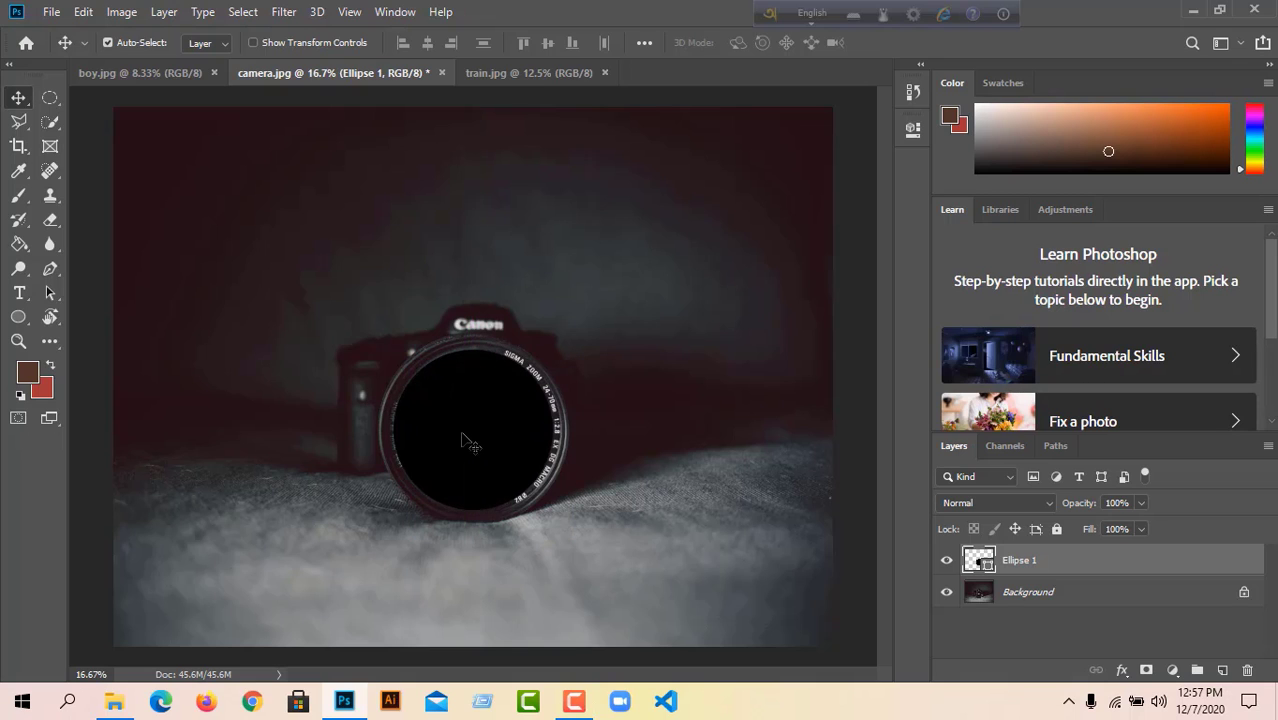
- Free-transform the black ellipse slightly smaller so it fits inside the lens ring, and lock its layer
key(ctrl+plus)
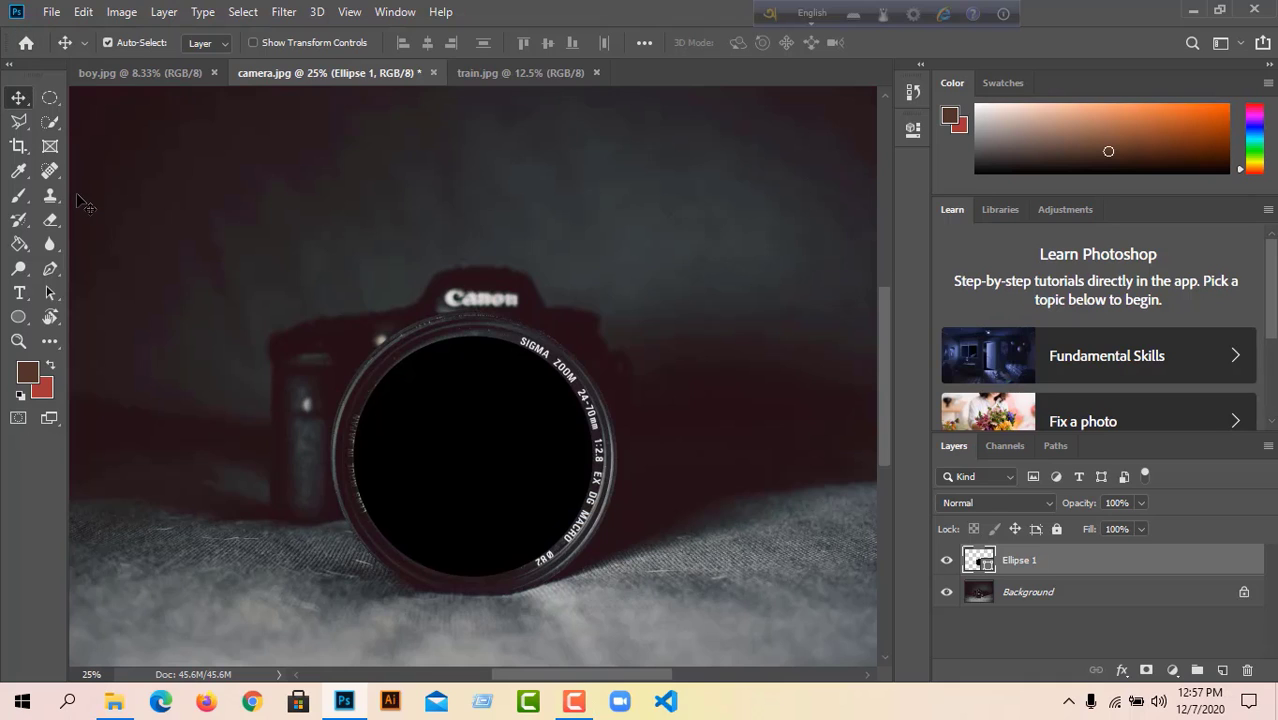
key(ctrl+t)
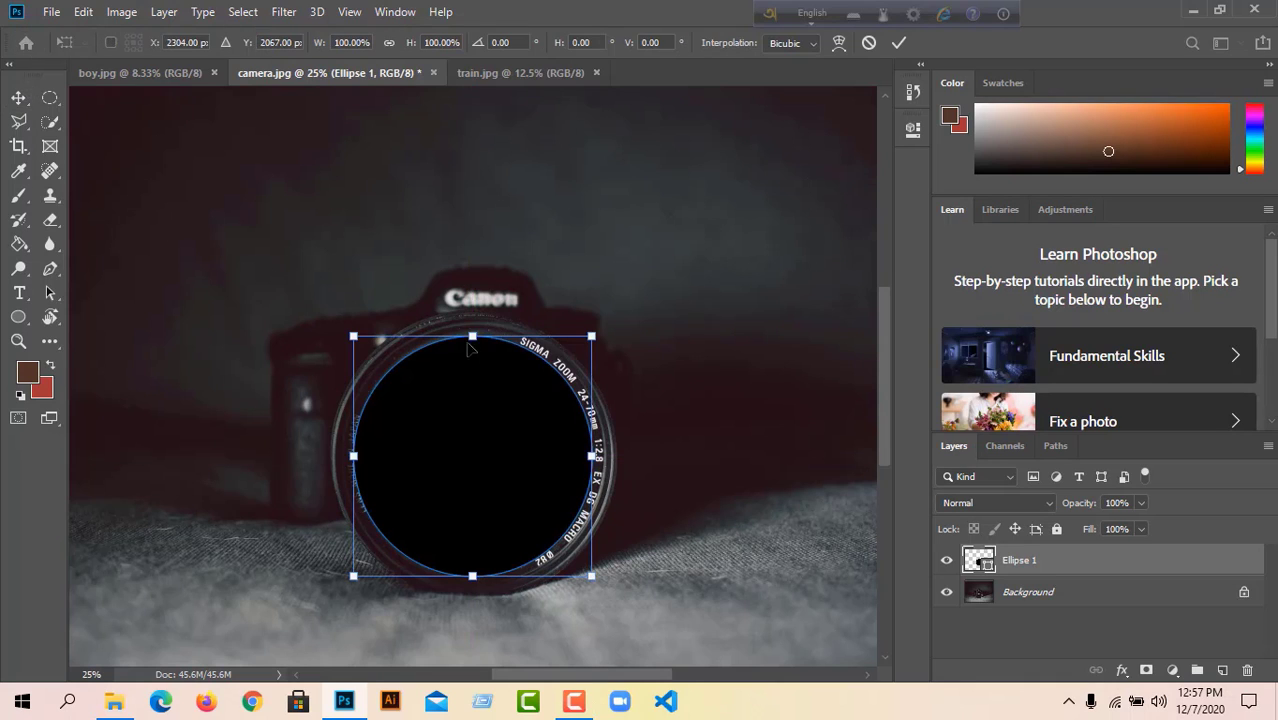
drag(472, 338, 484, 341)
drag(594, 457, 588, 457)
drag(474, 575, 472, 571)
mouse_move(353, 456)
mouse_down()
mouse_move(372, 456)
mouse_move(357, 456)
mouse_up()
click(17, 100)
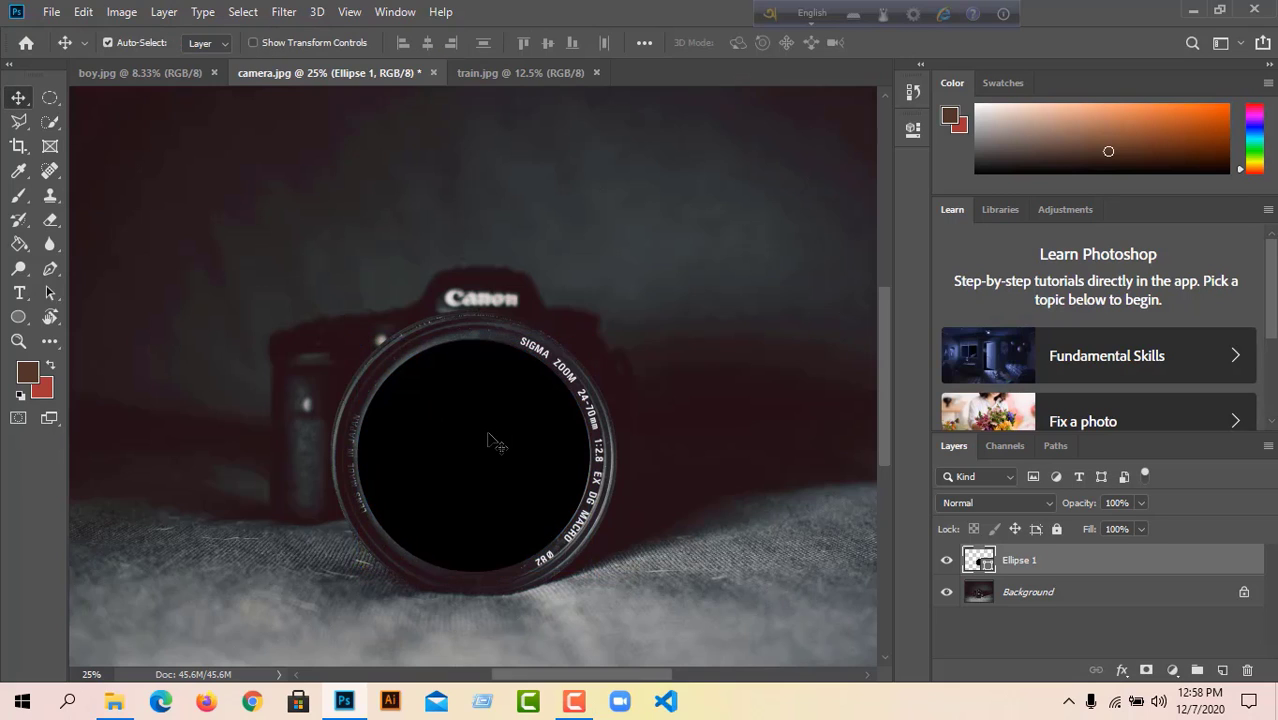
click(498, 441)
click(1054, 530)
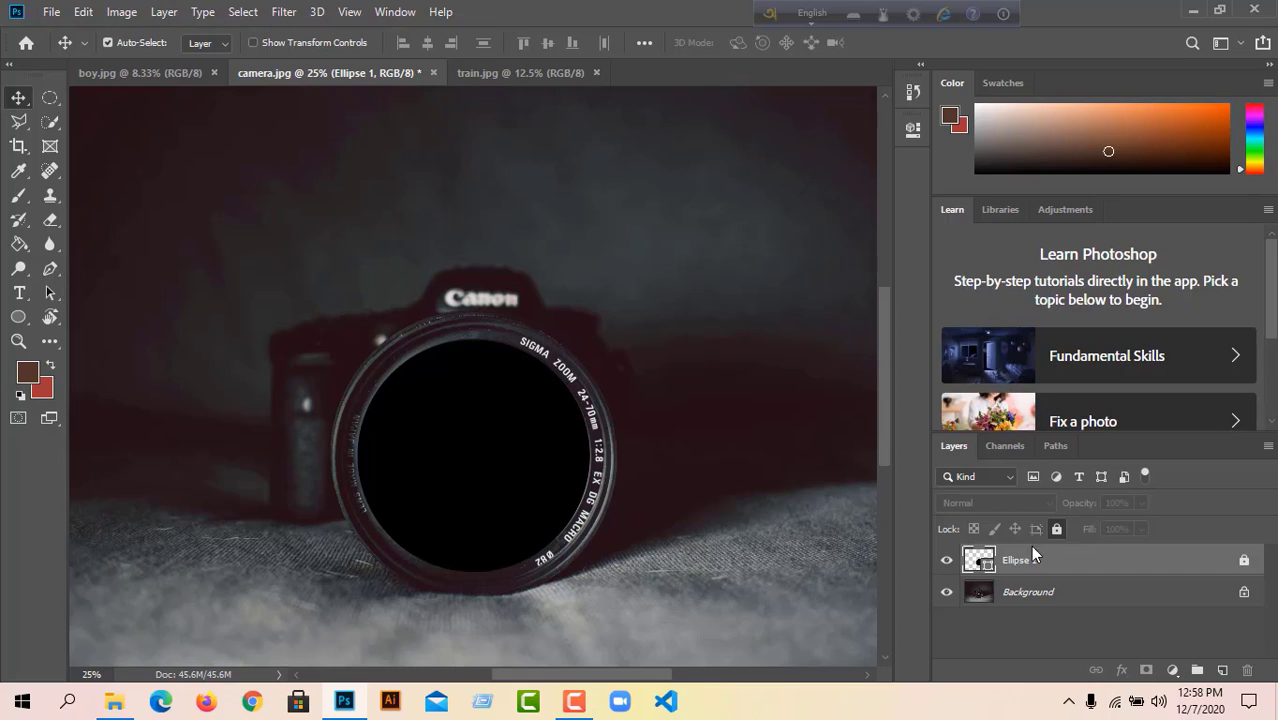
- Copy the train photo from train.jpg into camera.jpg as a layer above the ellipse
click(494, 76)
drag(490, 392, 400, 272)
click(594, 318)
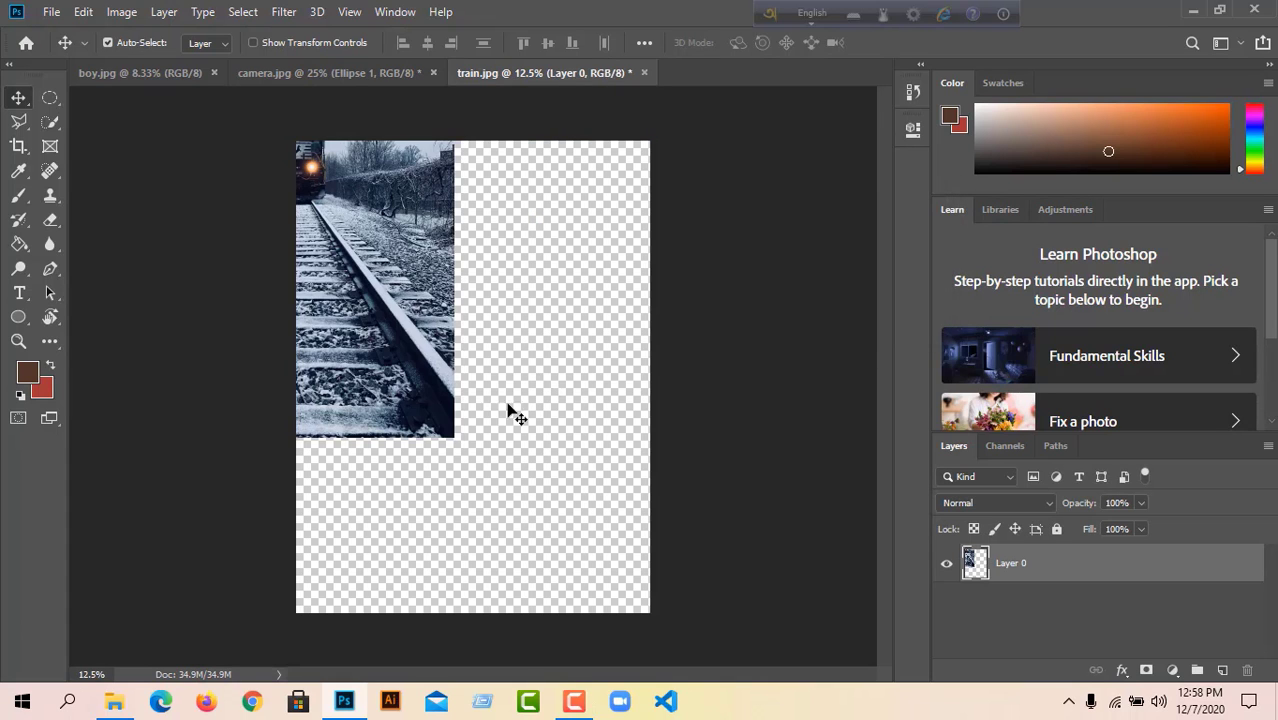
drag(392, 336, 484, 461)
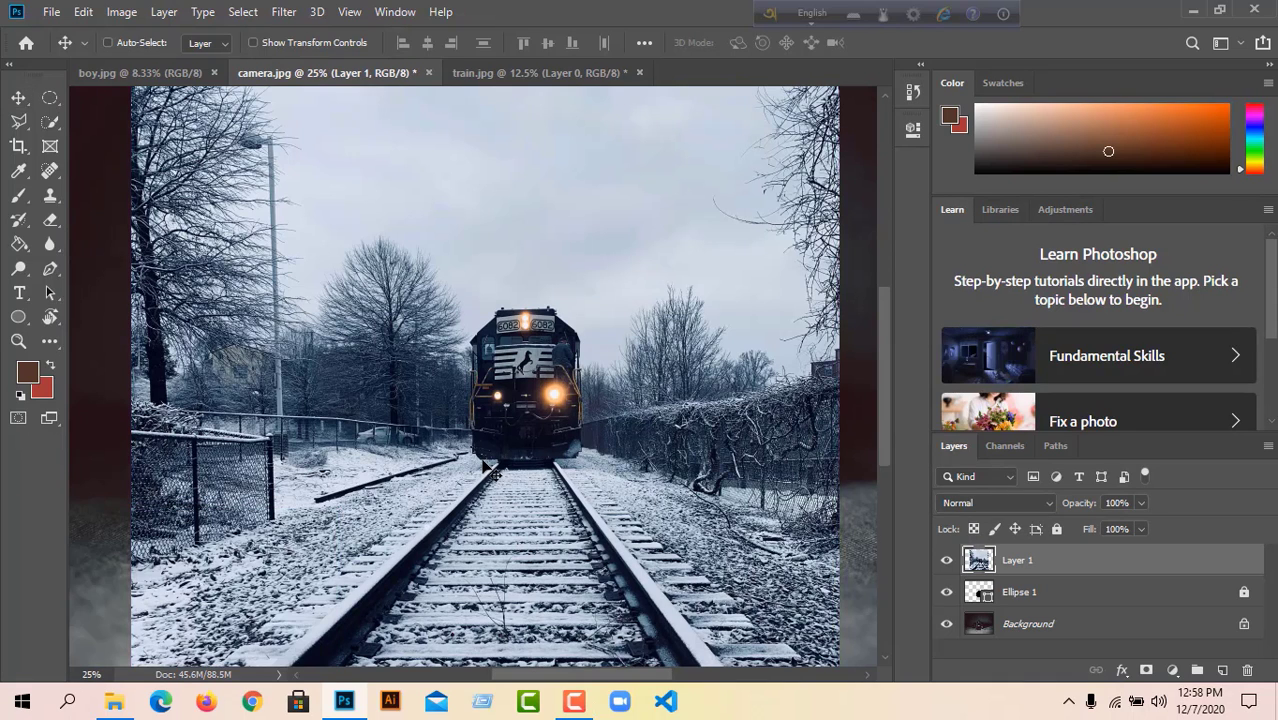
- Scale the train layer proportionally down to about 66% and place it over the camera
key(ctrl+t)
key(ctrl+0)
key(ctrl+0)
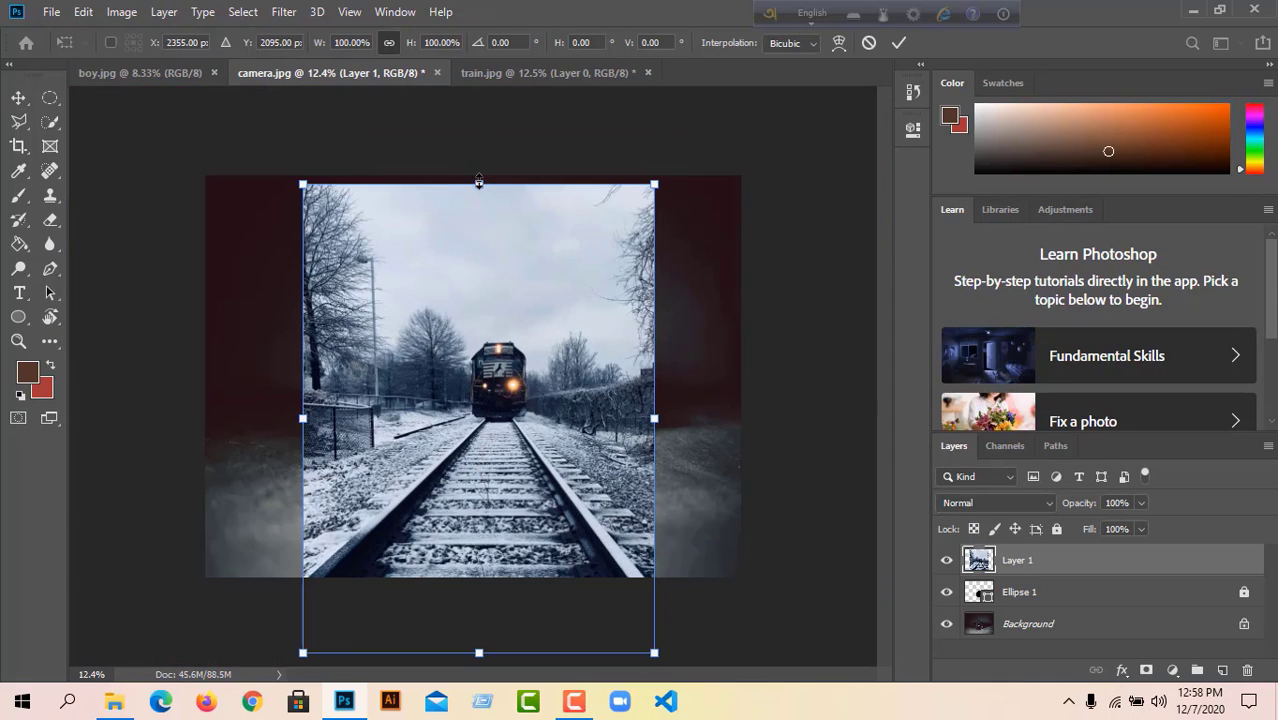
drag(479, 181, 465, 337)
drag(448, 488, 443, 420)
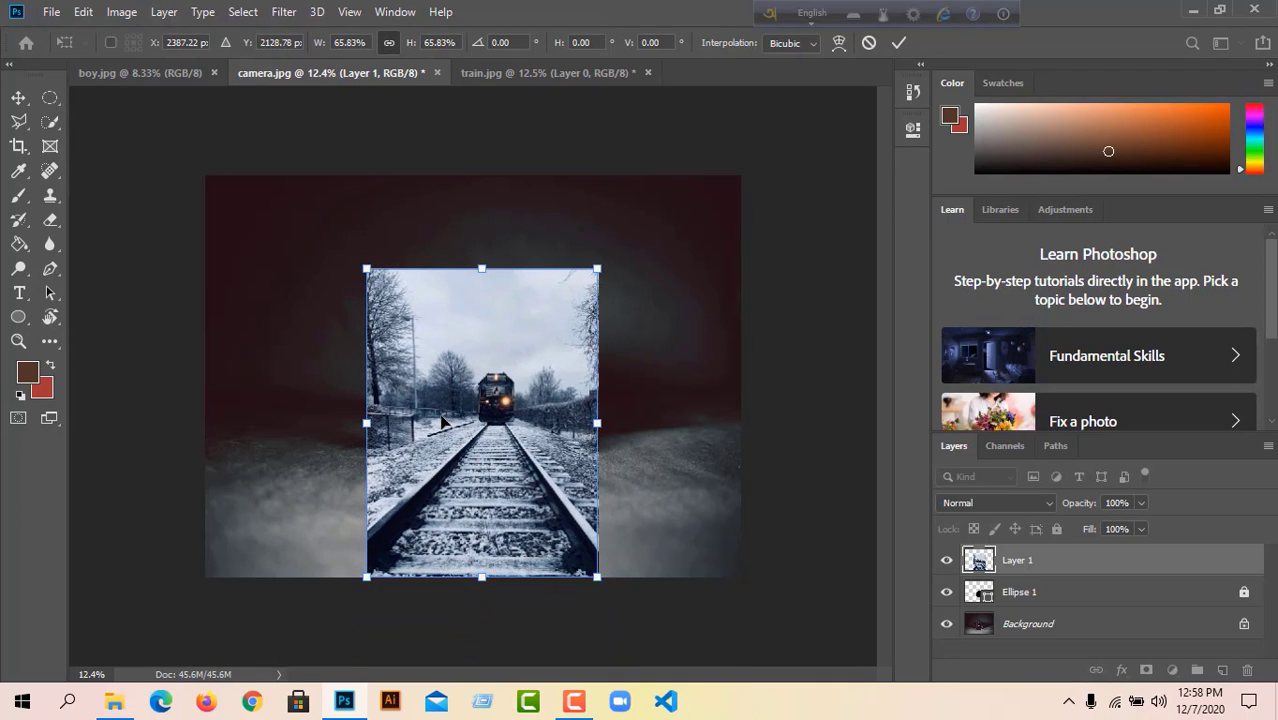
scroll(476, 374, up, 2)
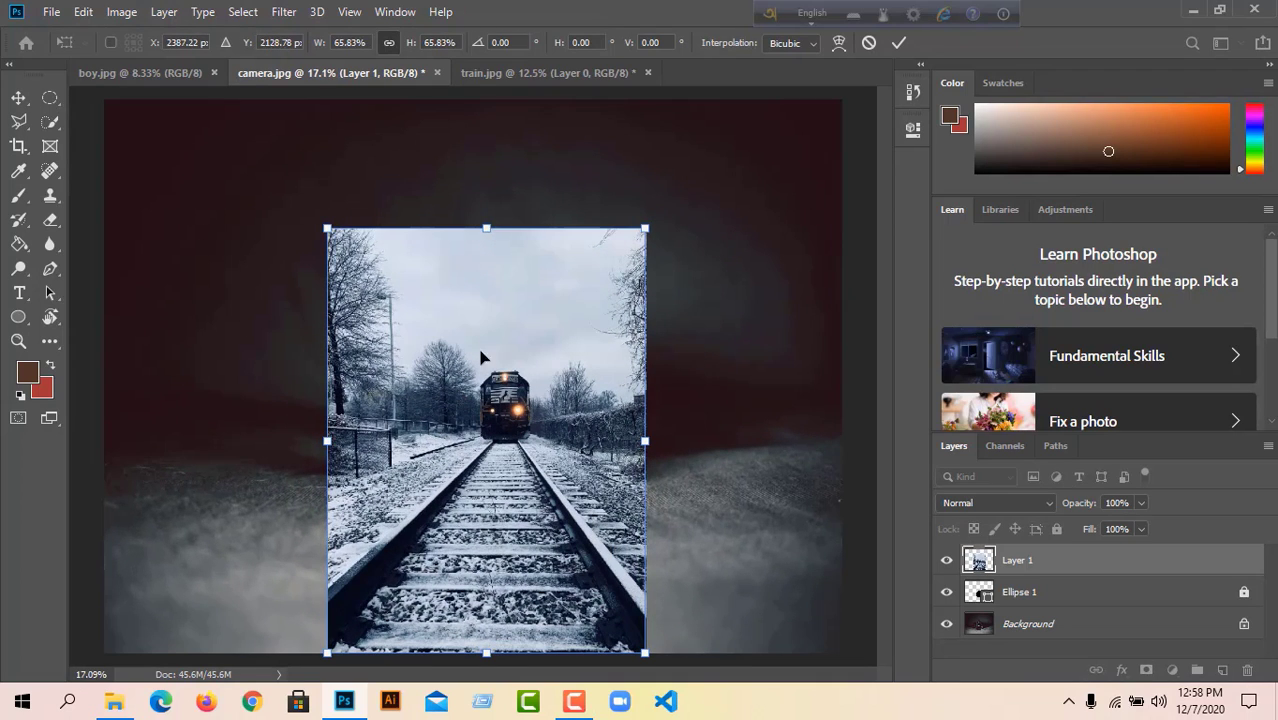
- Lower the train layer's opacity to 62%, then scale it to about 51% and position it over the lens
click(1141, 503)
drag(1145, 524, 1110, 533)
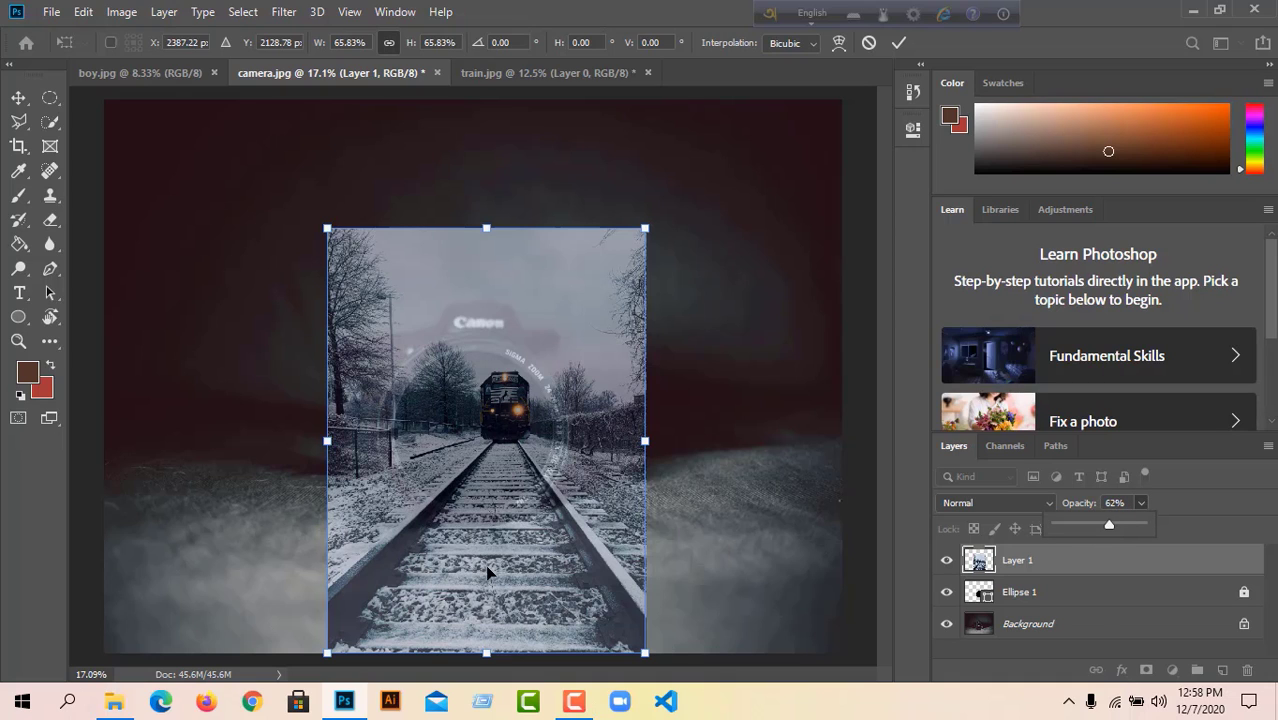
drag(487, 570, 462, 573)
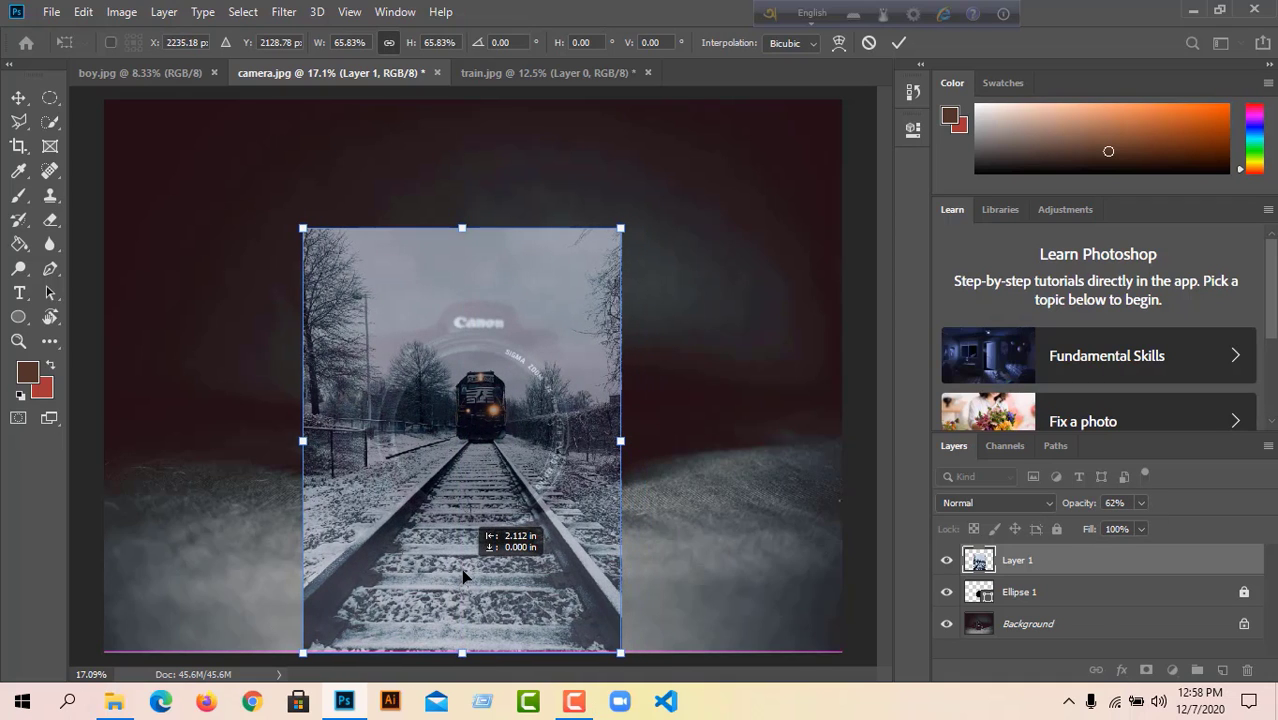
drag(460, 652, 462, 560)
drag(476, 431, 474, 471)
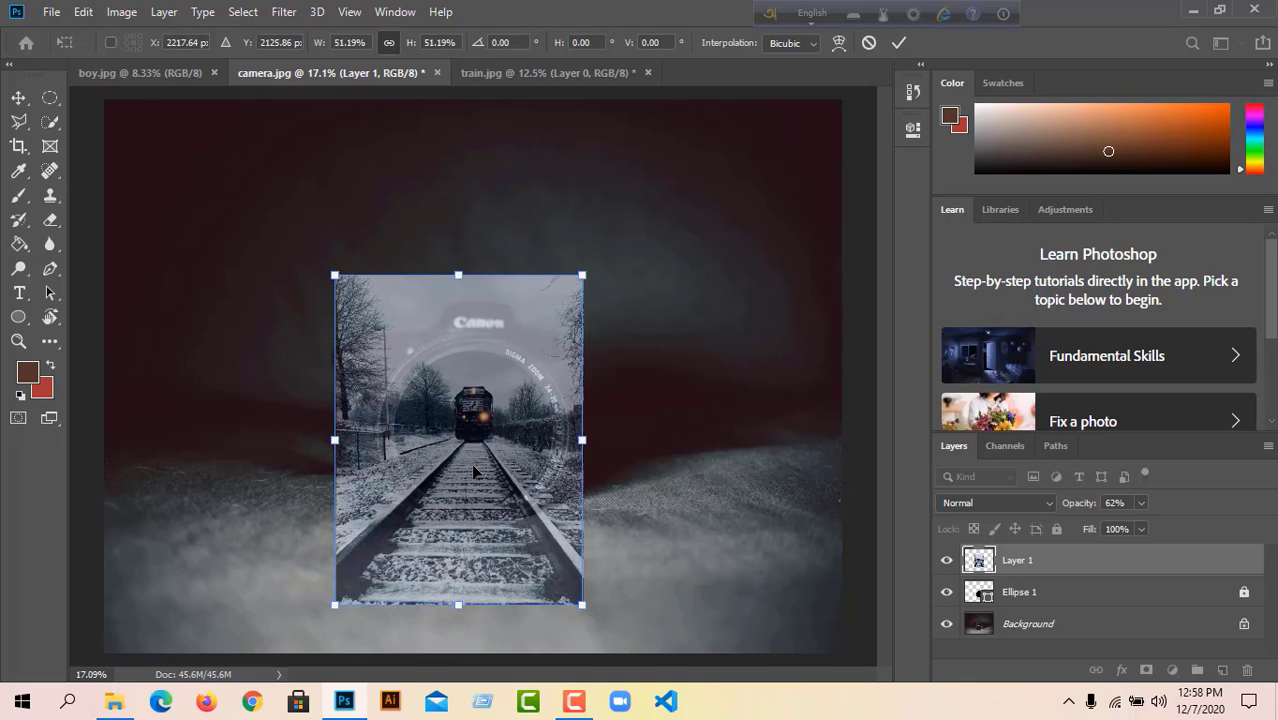
- Restore the train layer's opacity to 100% and apply its transform
click(1139, 503)
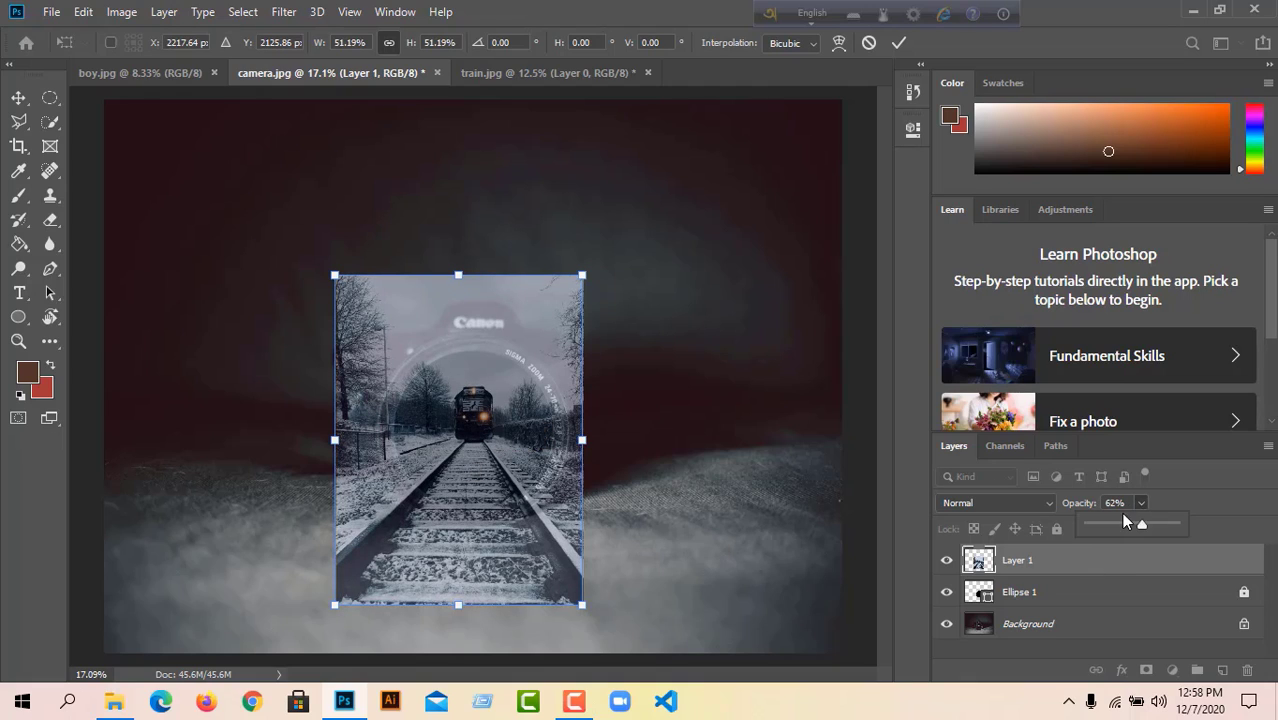
drag(1143, 528, 1228, 530)
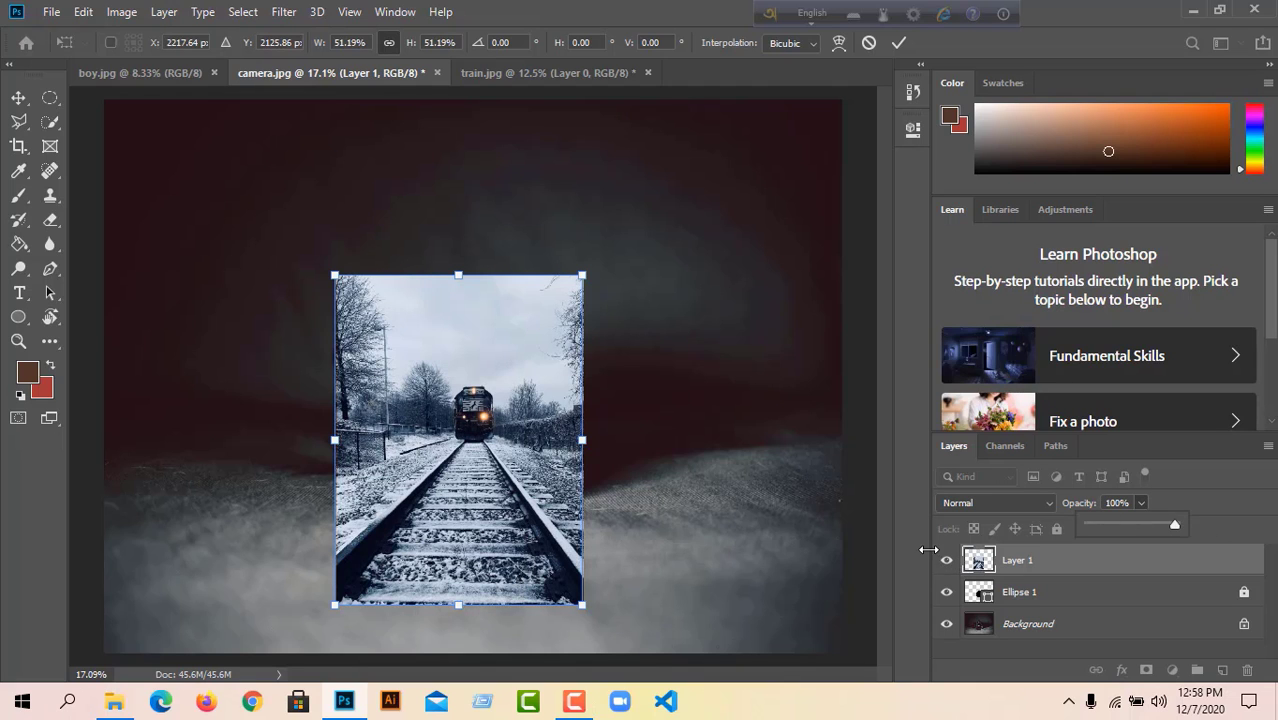
click(1008, 557)
key(Return)
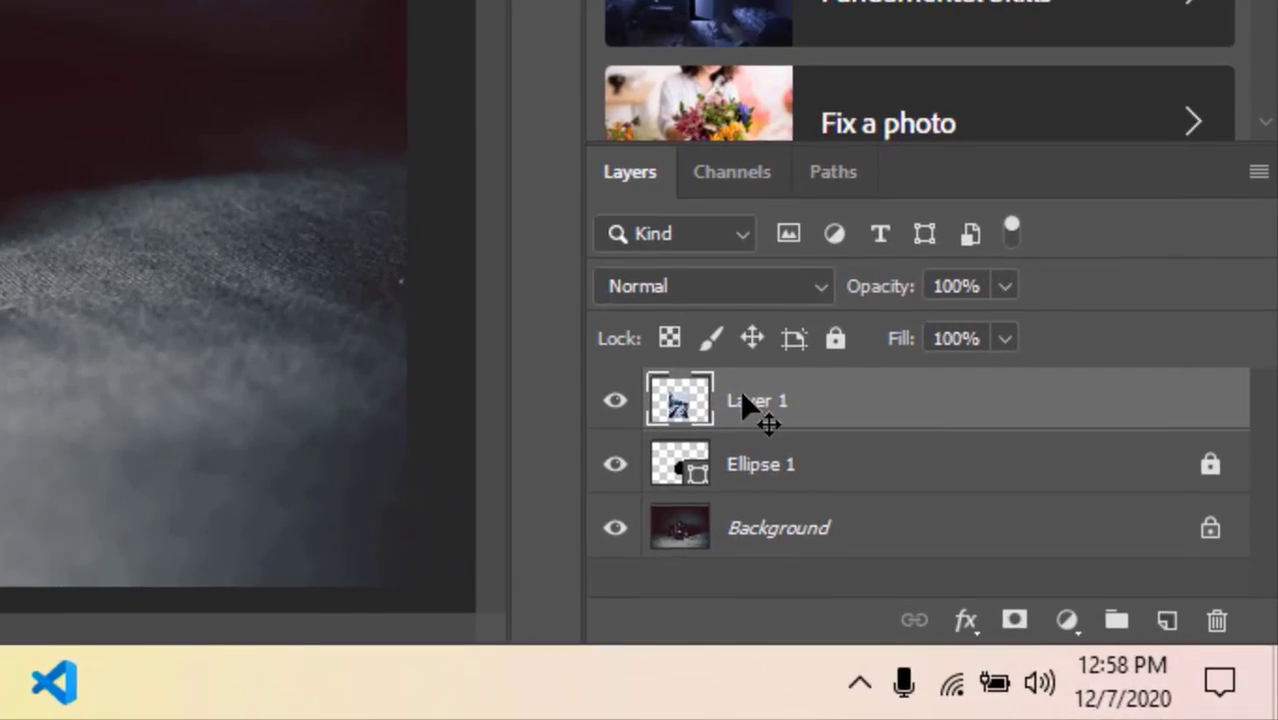
- Clip the train layer to the ellipse with a clipping mask and adjust its position in the lens
right_click(743, 397)
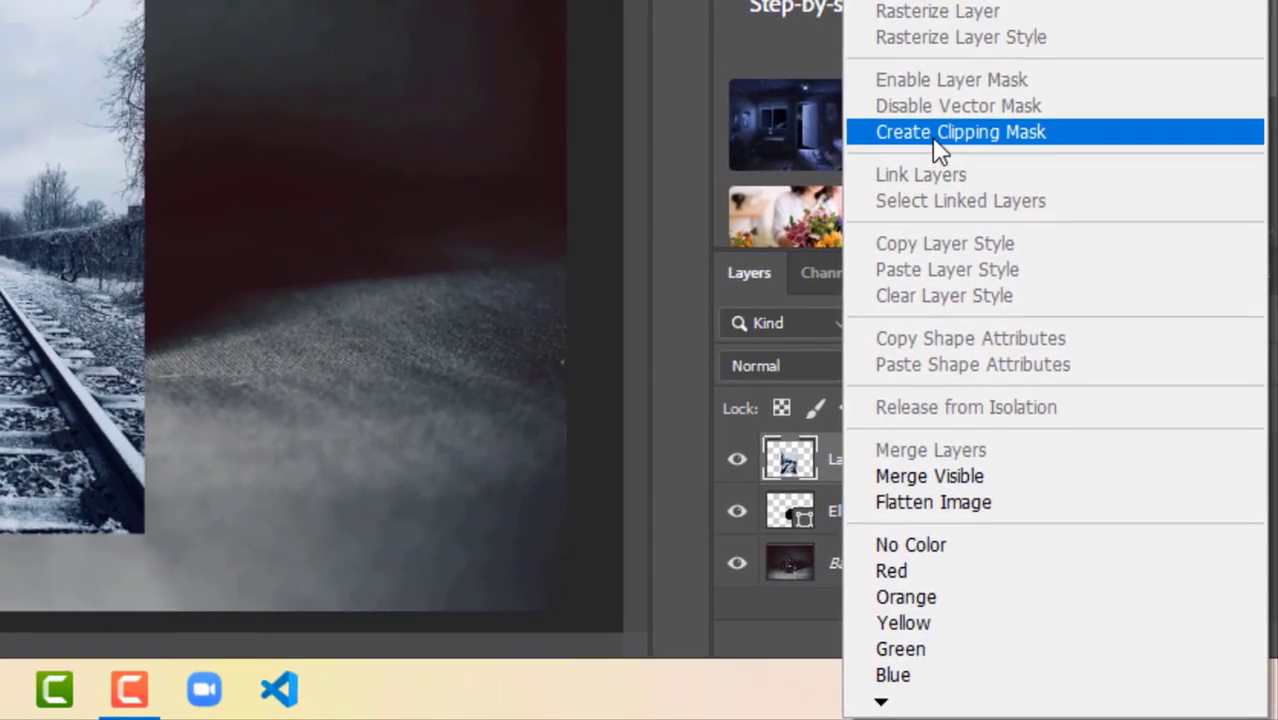
click(868, 12)
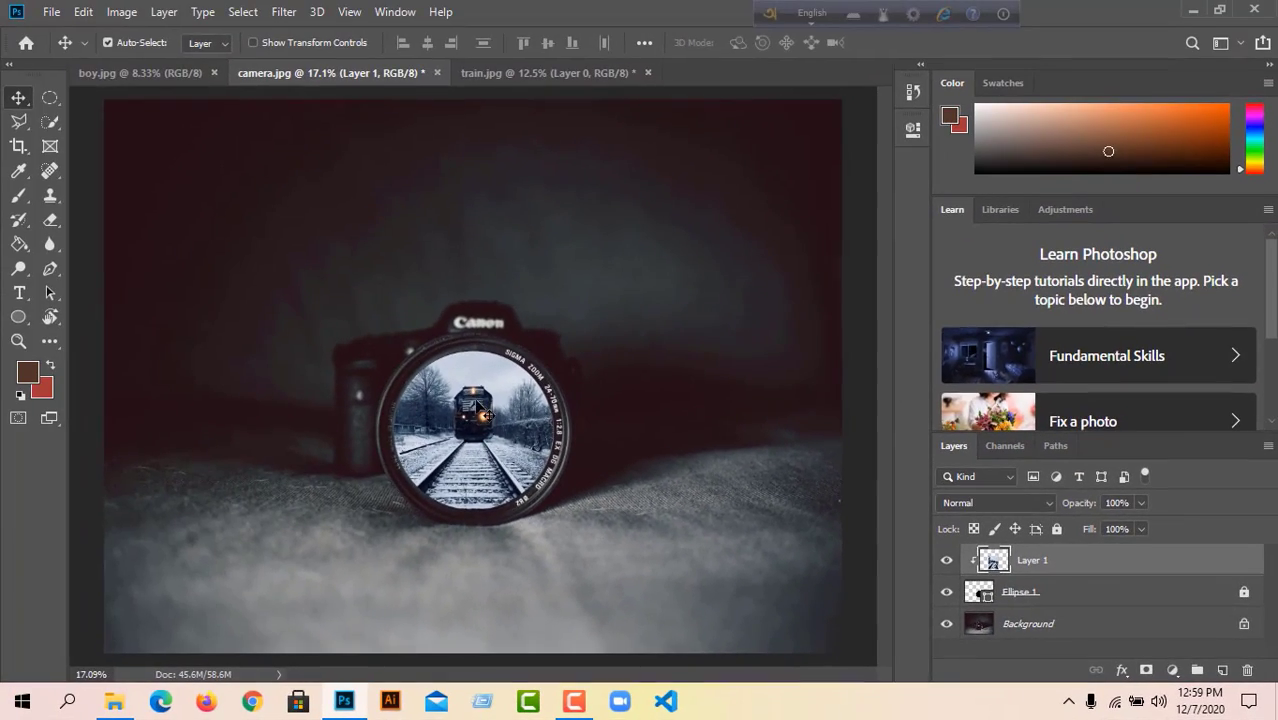
drag(482, 414, 486, 416)
- In train.jpg, move the photo back to fill the canvas and select the railway track with the Polygonal Lasso
click(504, 74)
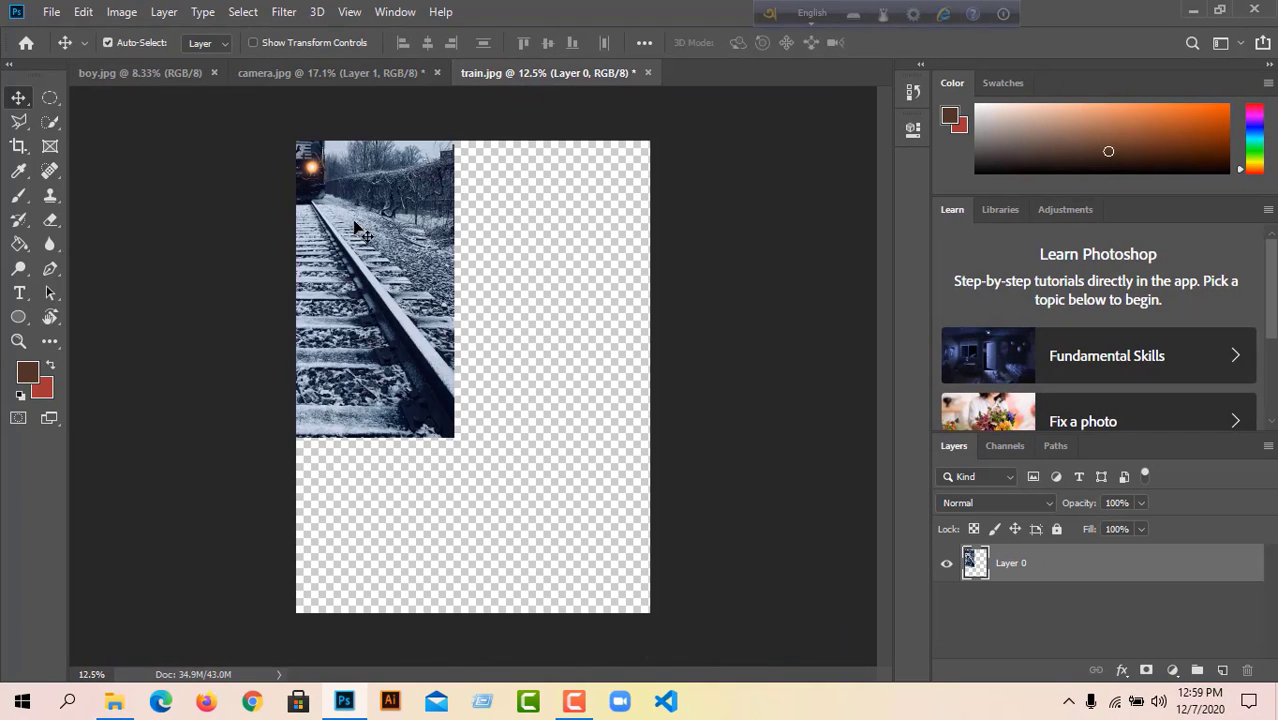
drag(355, 230, 360, 362)
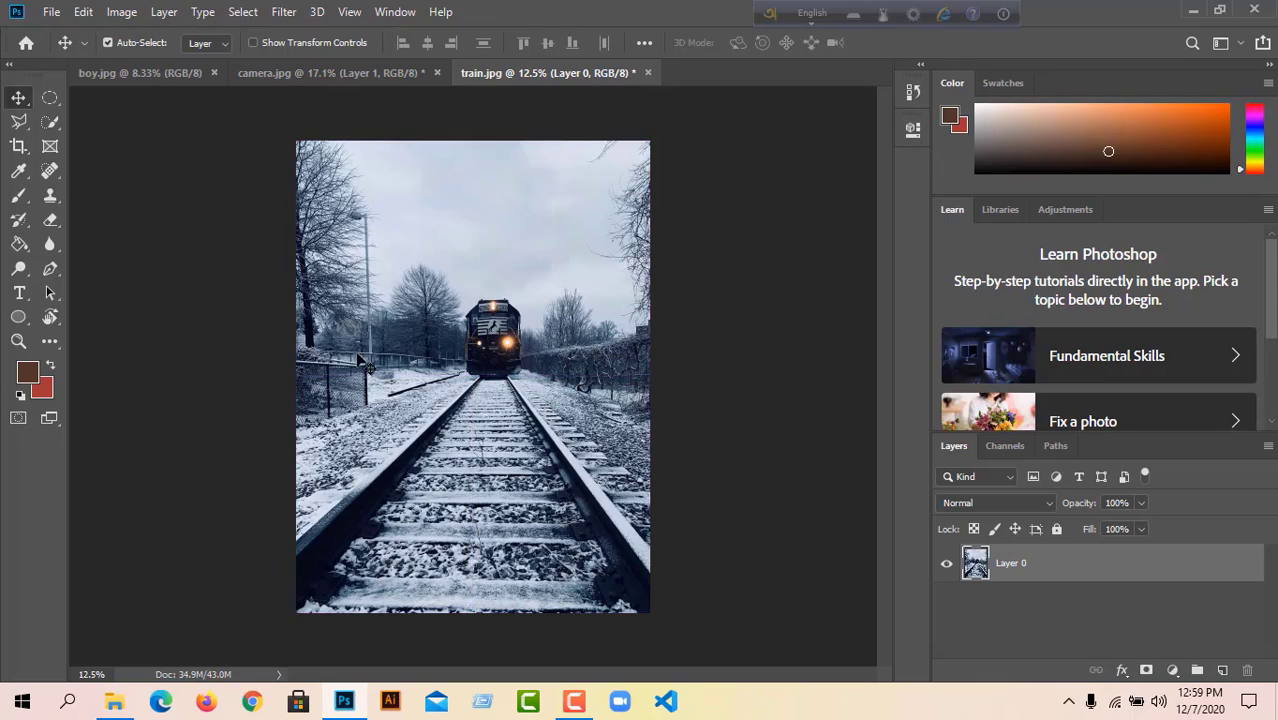
click(19, 121)
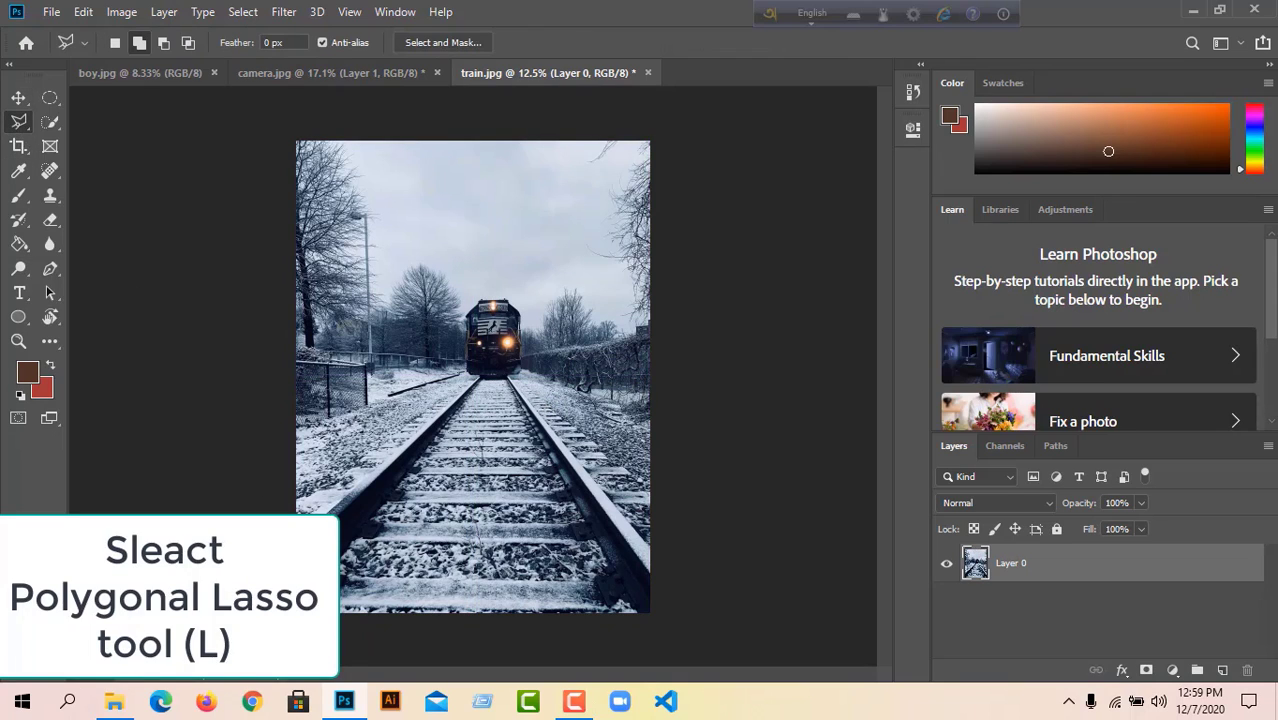
click(300, 552)
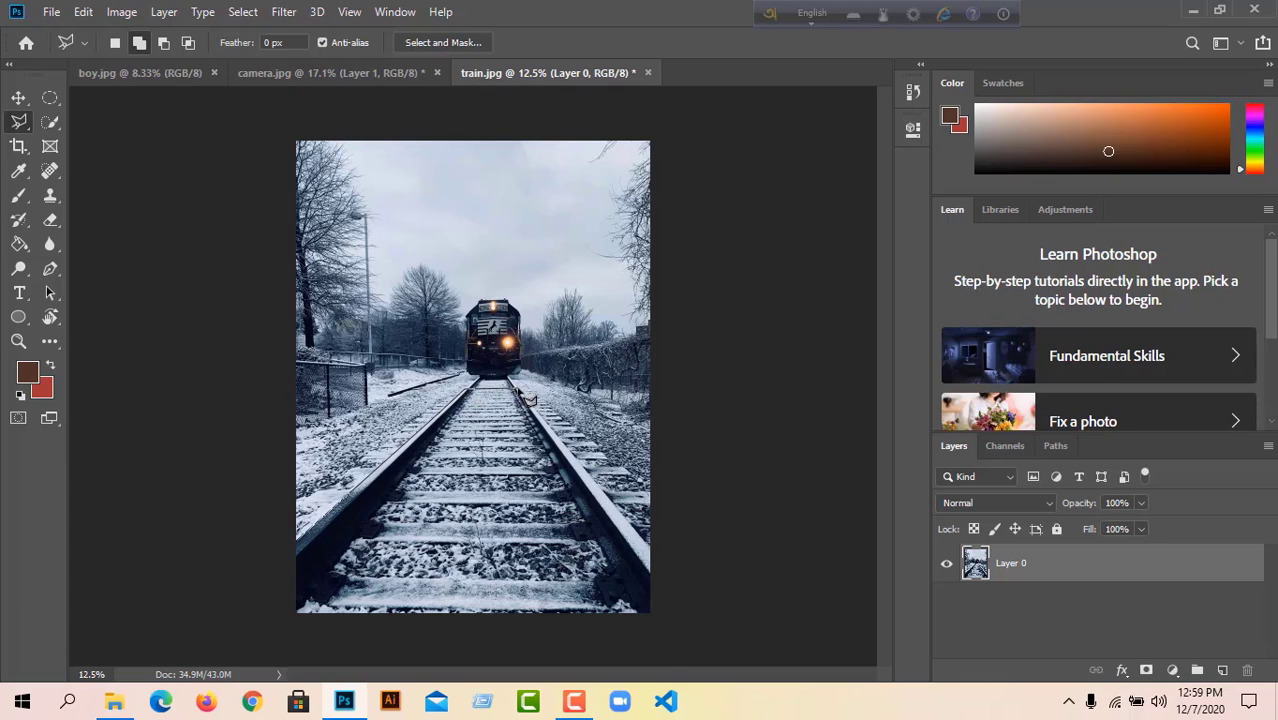
click(651, 550)
click(651, 613)
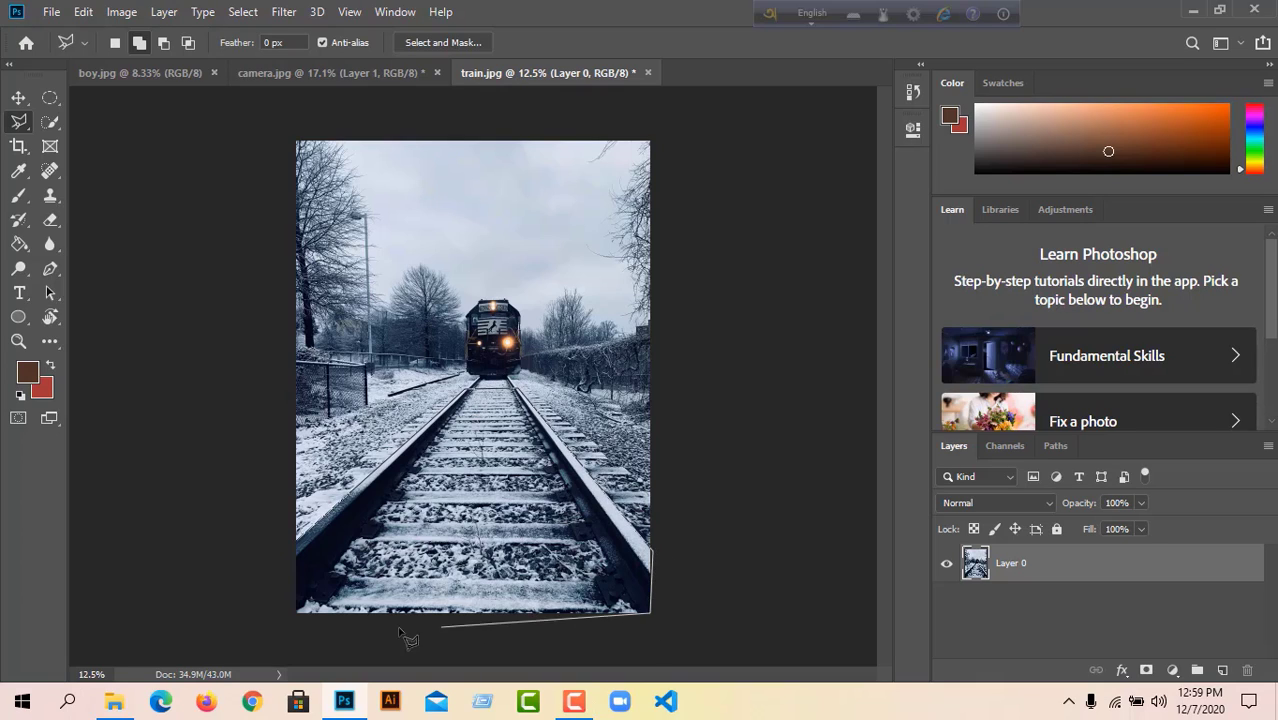
click(297, 613)
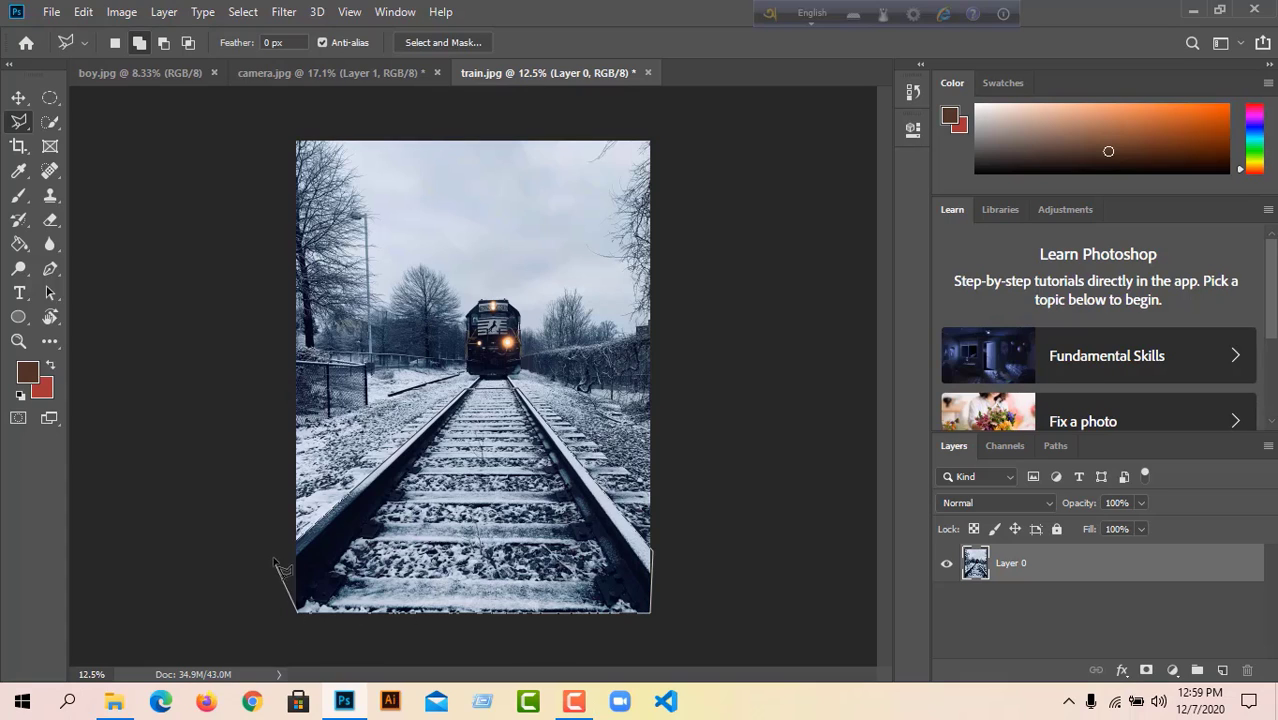
click(304, 549)
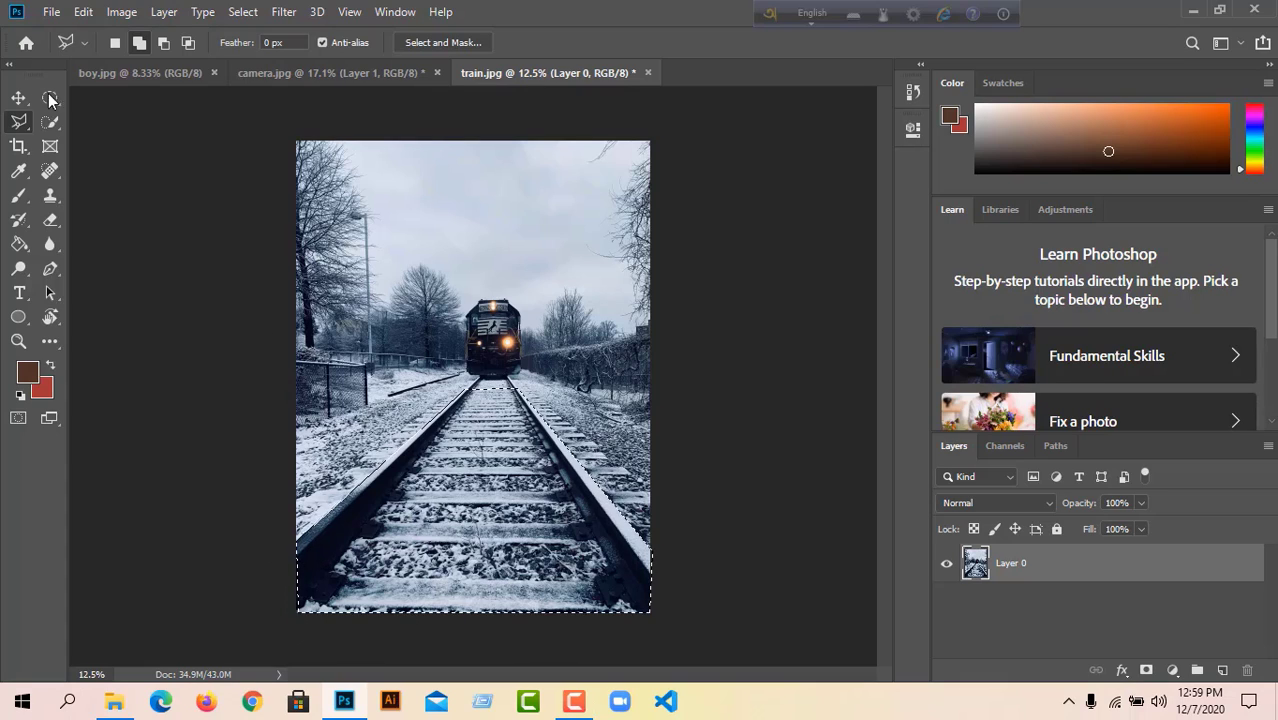
- Copy the selected track into camera.jpg as the top layer, placed so it continues the rails in the lens
key(v)
mouse_move(492, 497)
mouse_down()
mouse_move(405, 425)
mouse_move(300, 250)
mouse_move(215, 160)
mouse_move(268, 75)
mouse_move(474, 562)
mouse_move(465, 584)
mouse_move(462, 550)
mouse_up()
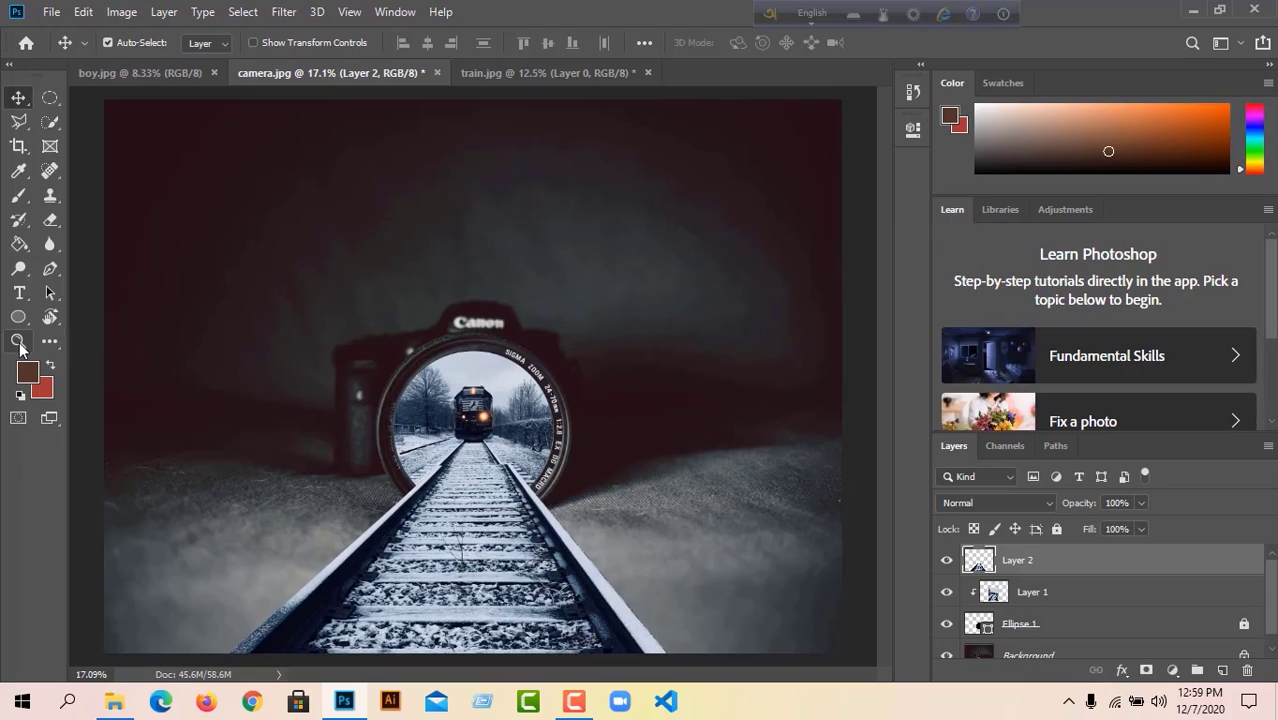
click(18, 340)
drag(478, 472, 585, 510)
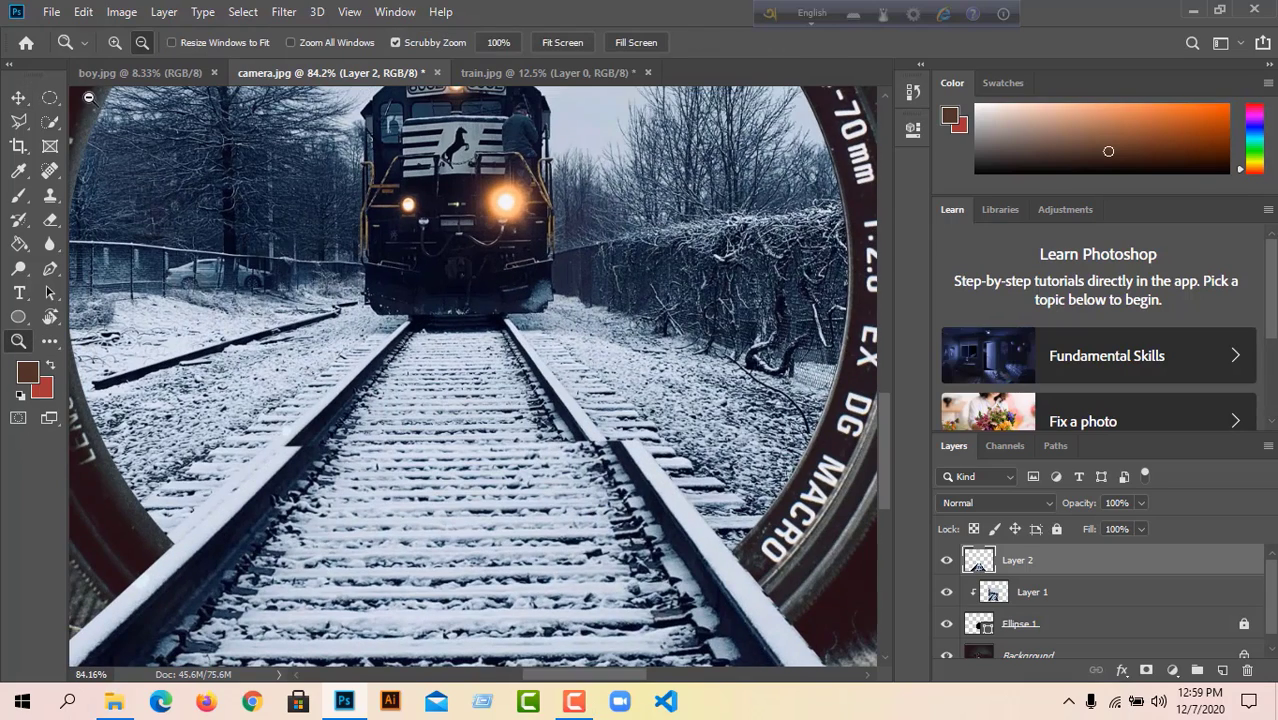
click(18, 97)
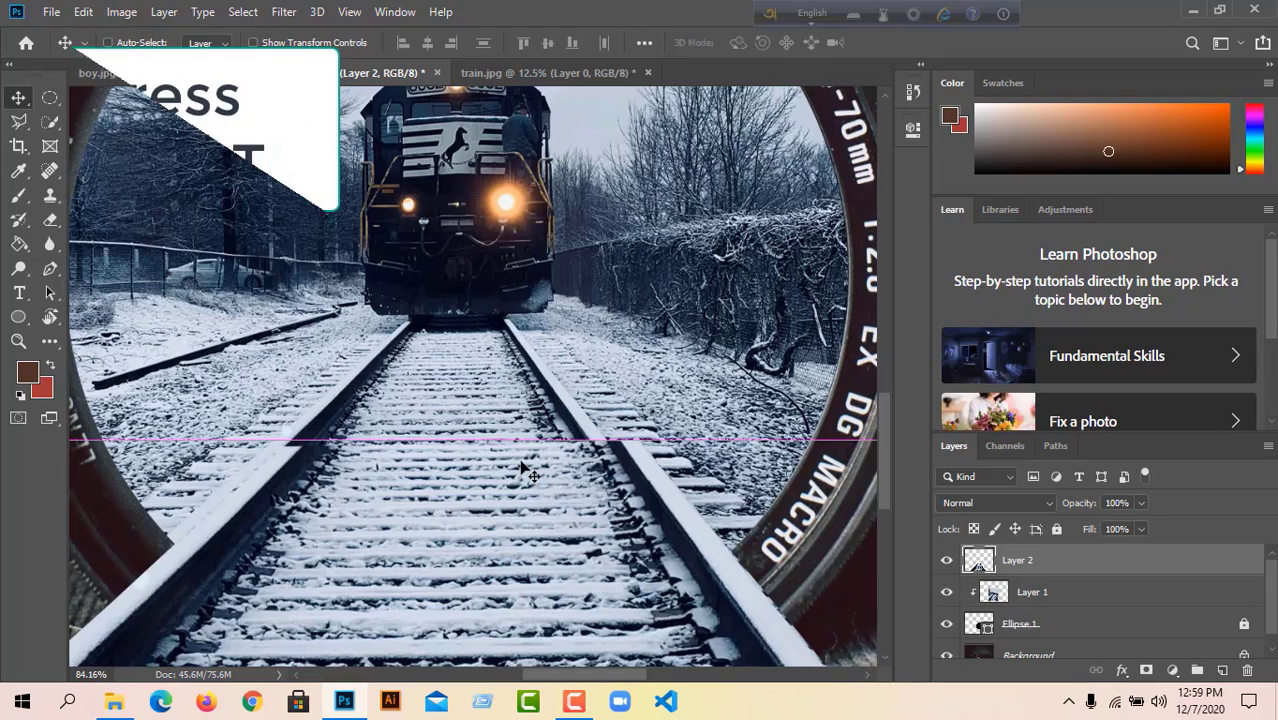
- Scale the track layer to 97.74% and shift it so its rails line up with those in the lens
key(ctrl+t)
drag(566, 679, 622, 656)
key(ctrl+minus)
key(ctrl+minus)
key(ctrl+minus)
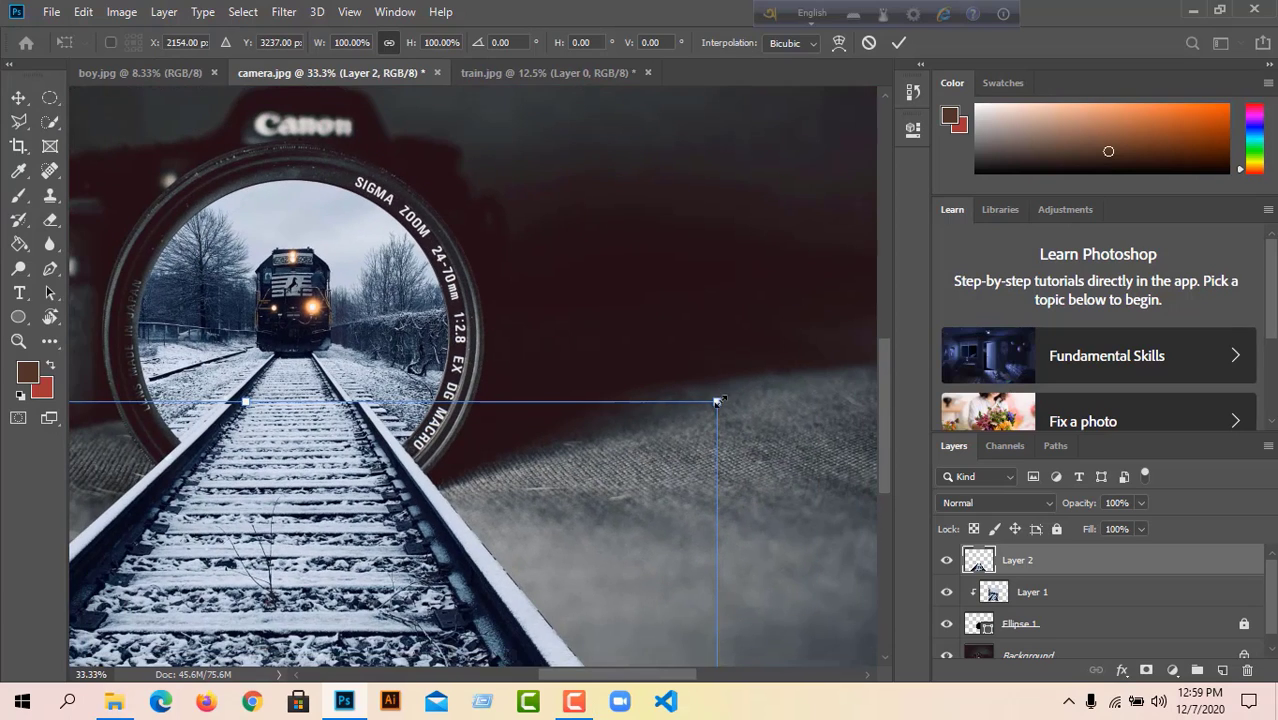
drag(718, 401, 707, 408)
drag(336, 615, 336, 605)
scroll(656, 556, down, 3)
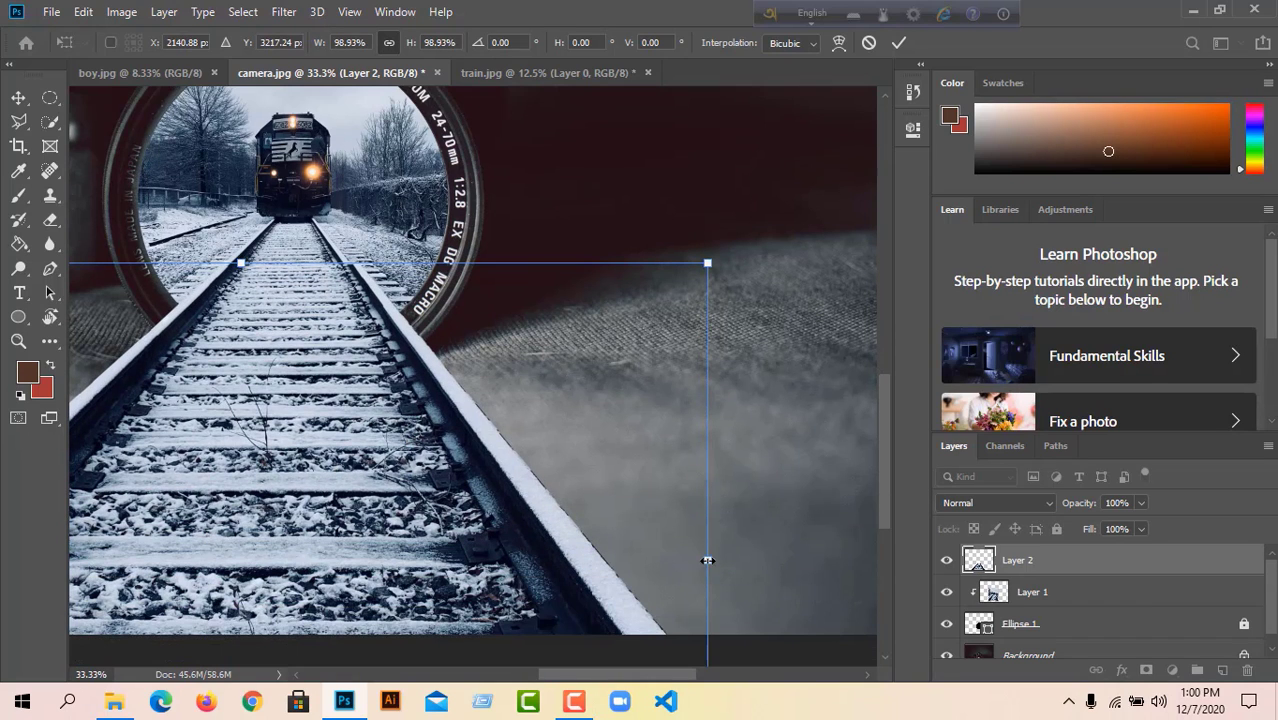
drag(705, 561, 696, 562)
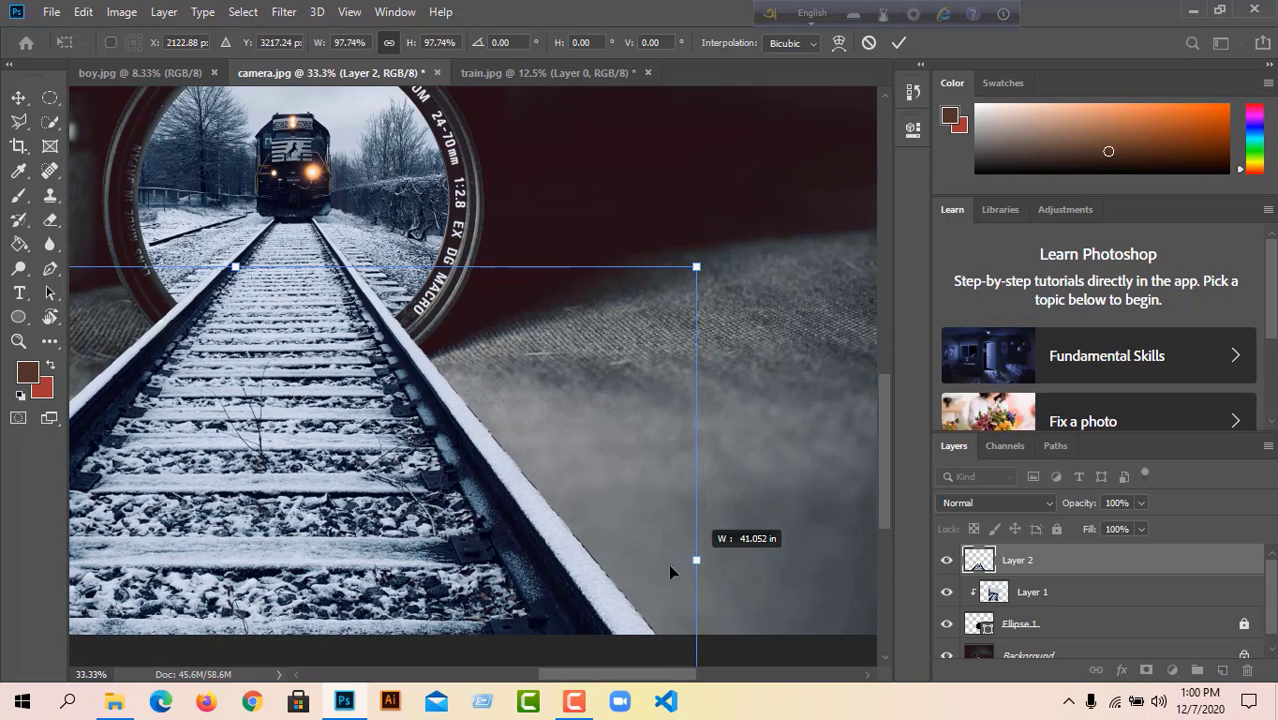
drag(263, 538, 265, 541)
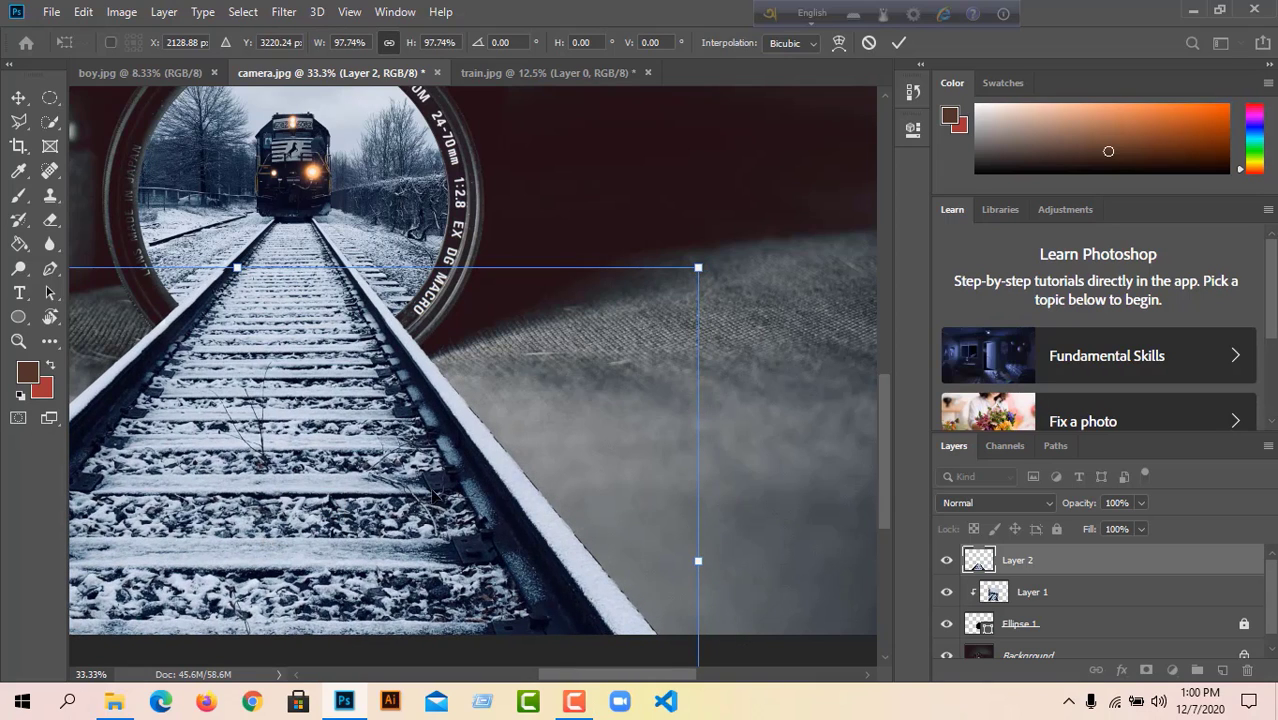
click(18, 97)
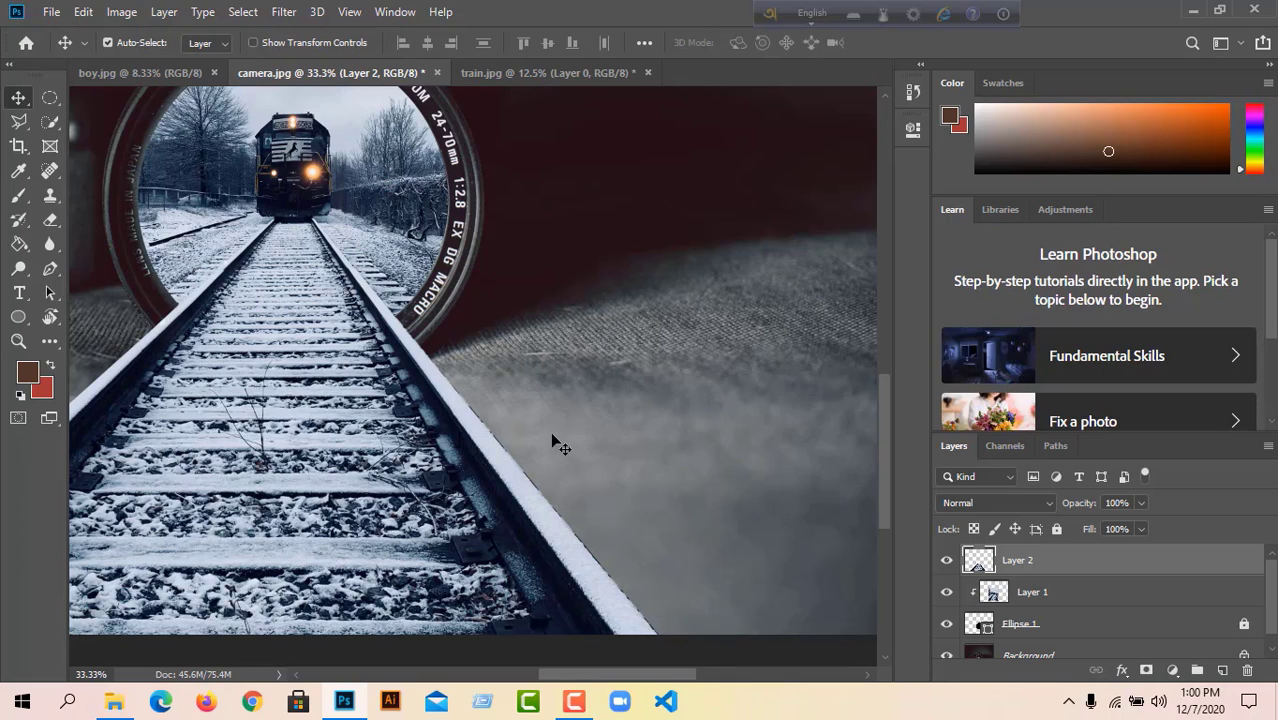
- With the Brush tool, sample the snow colour c5cedd from the sleepers and paint over the seam beside the left rail
scroll(290, 285, up, 5)
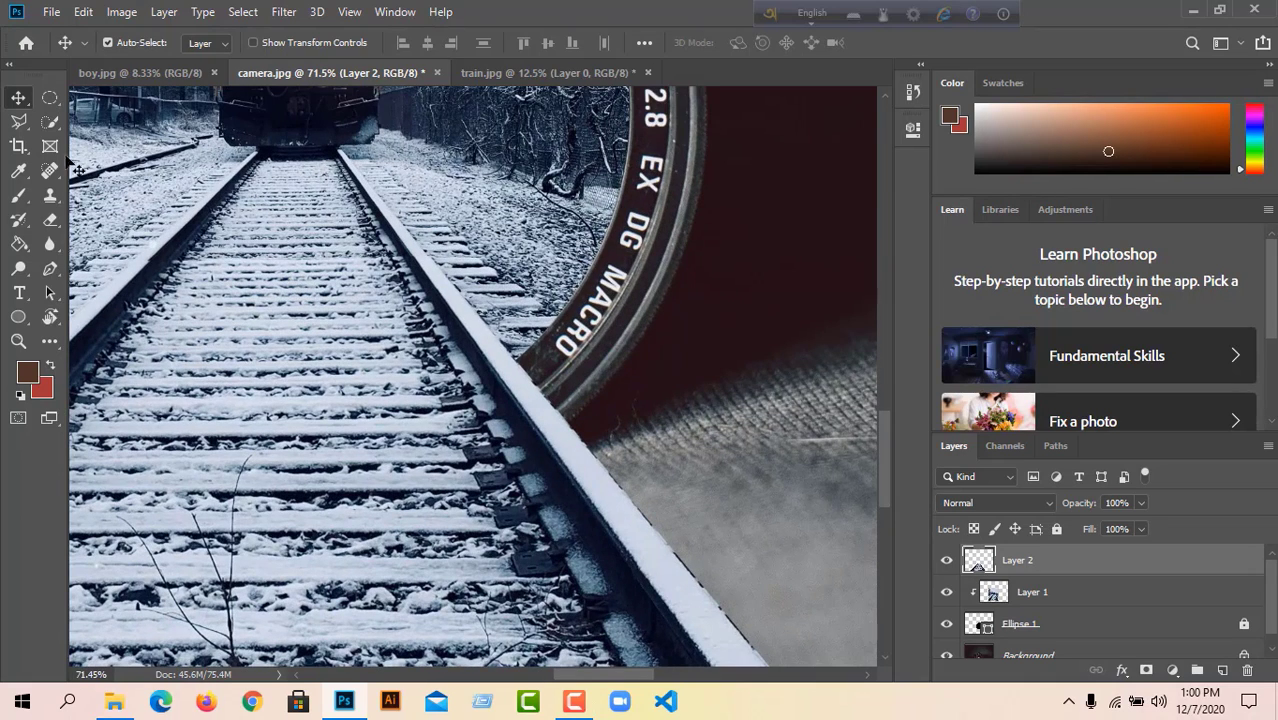
click(18, 195)
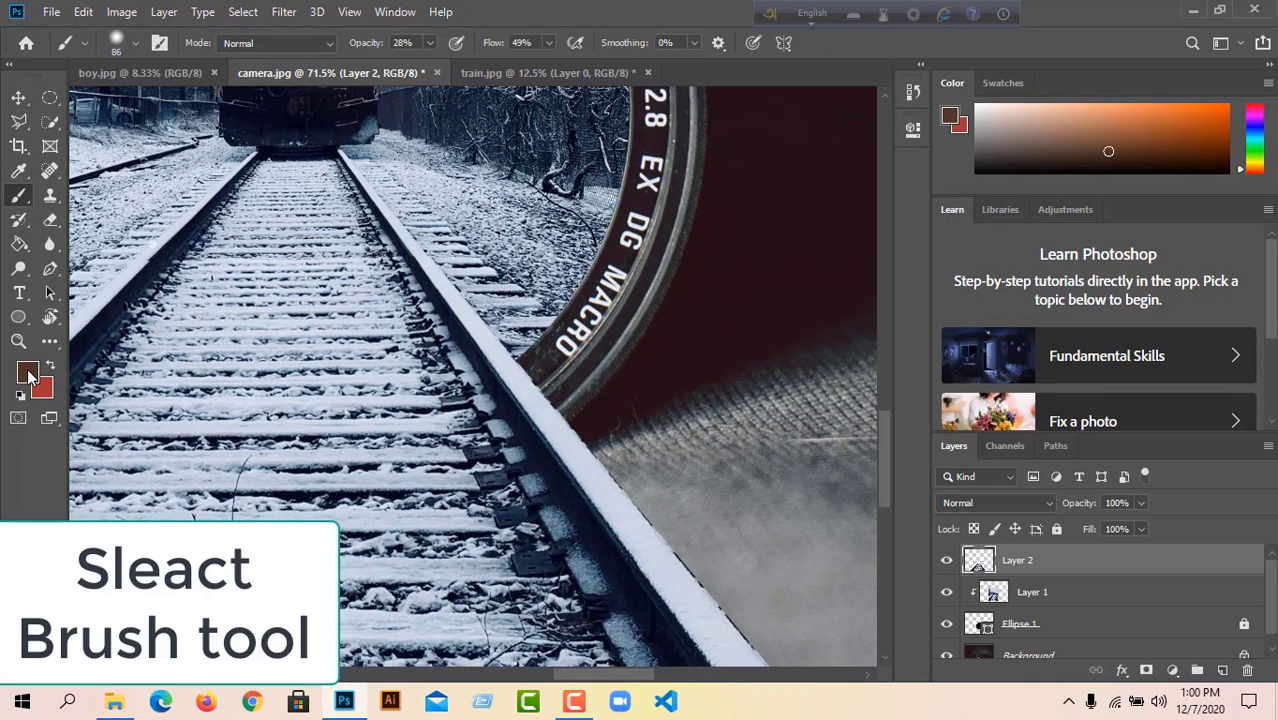
click(27, 372)
click(275, 267)
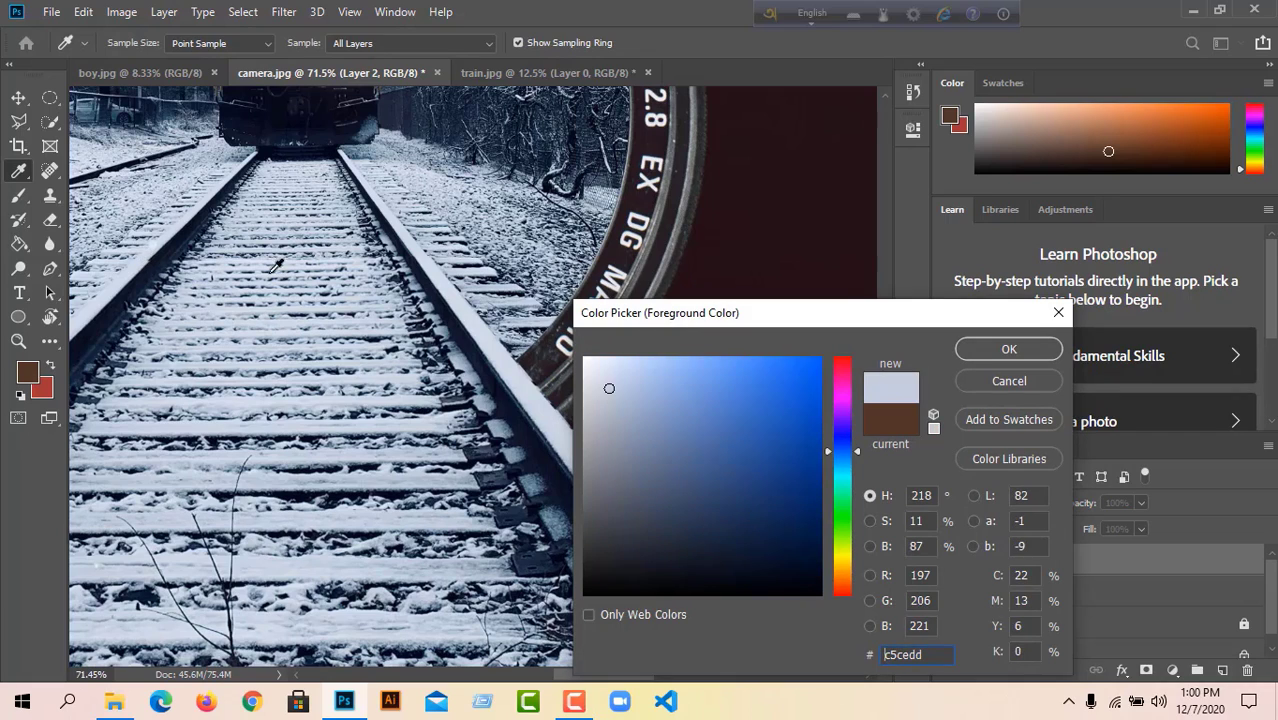
click(1009, 349)
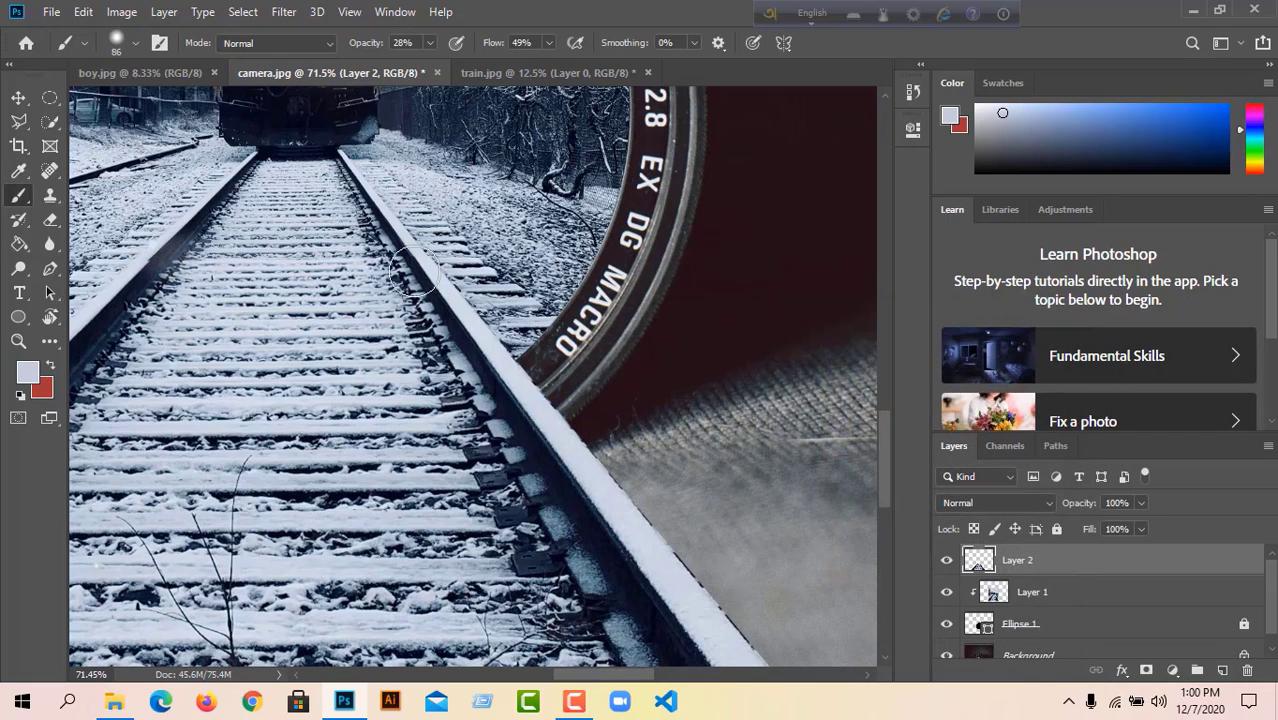
mouse_move(186, 250)
mouse_down()
mouse_move(103, 327)
mouse_move(203, 260)
mouse_up()
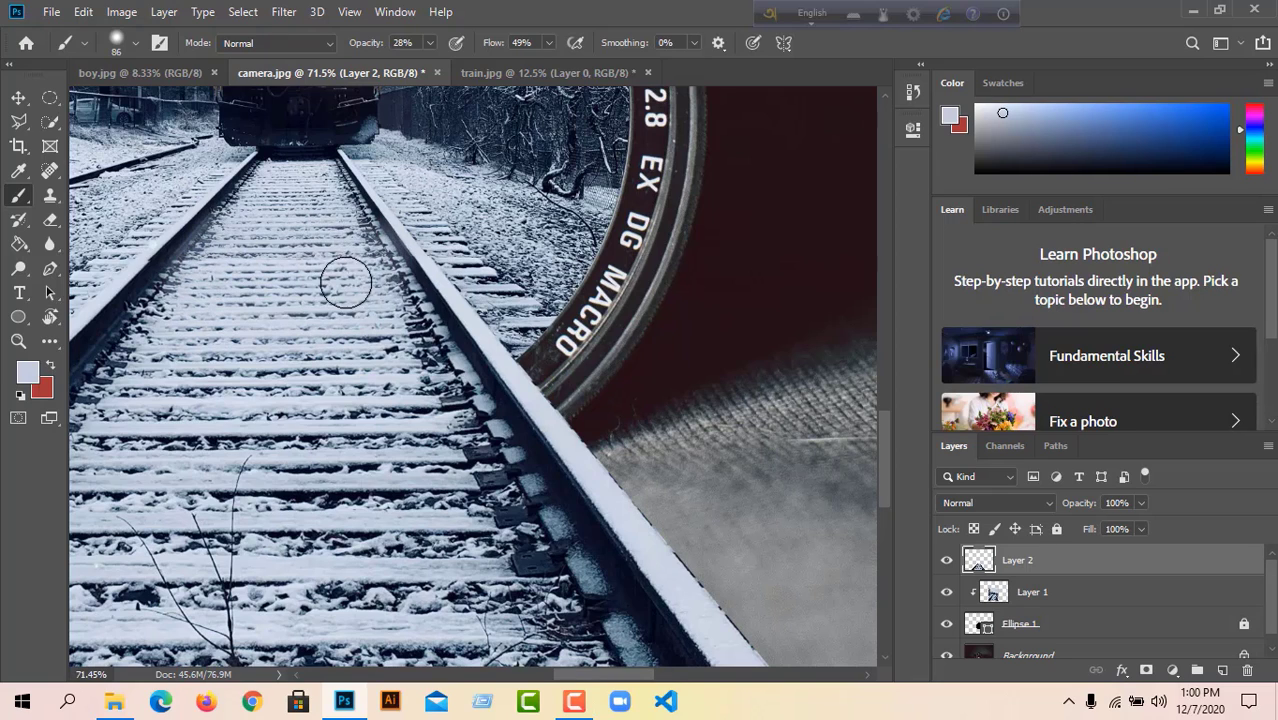
- Reduce the brush size to 26 px and touch up the seam along the right rail
click(134, 43)
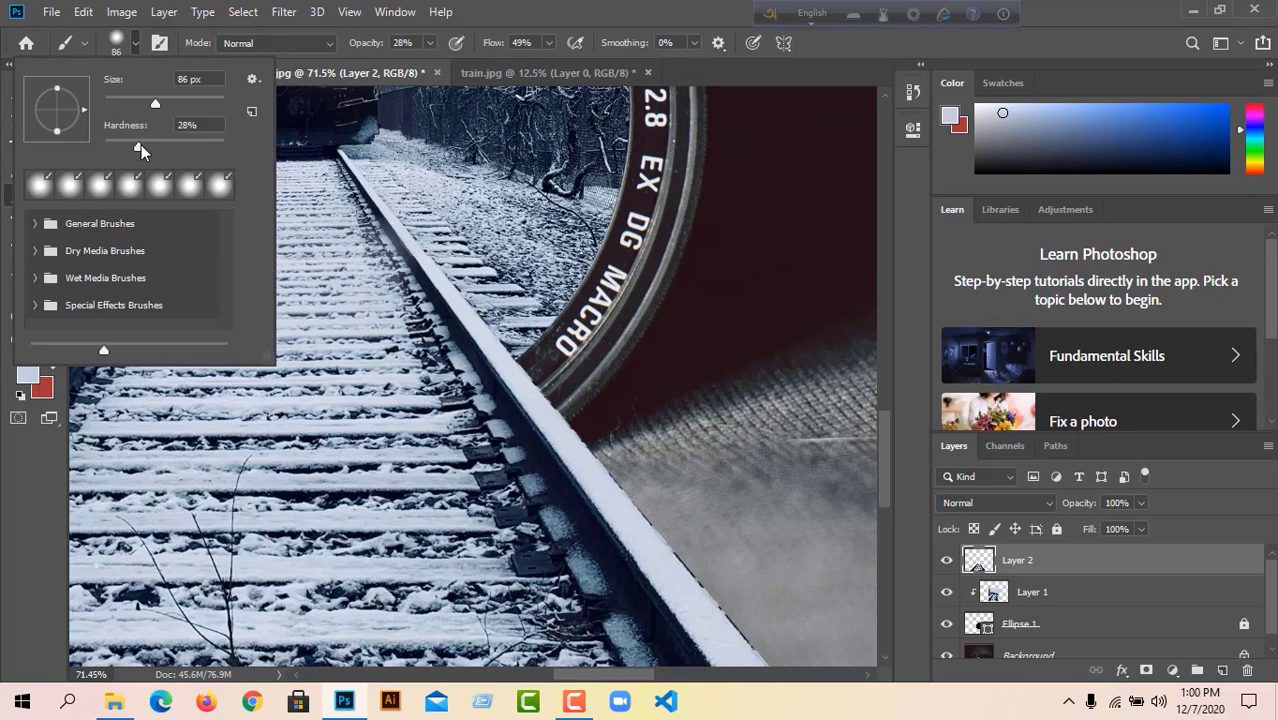
drag(152, 105, 126, 106)
click(425, 256)
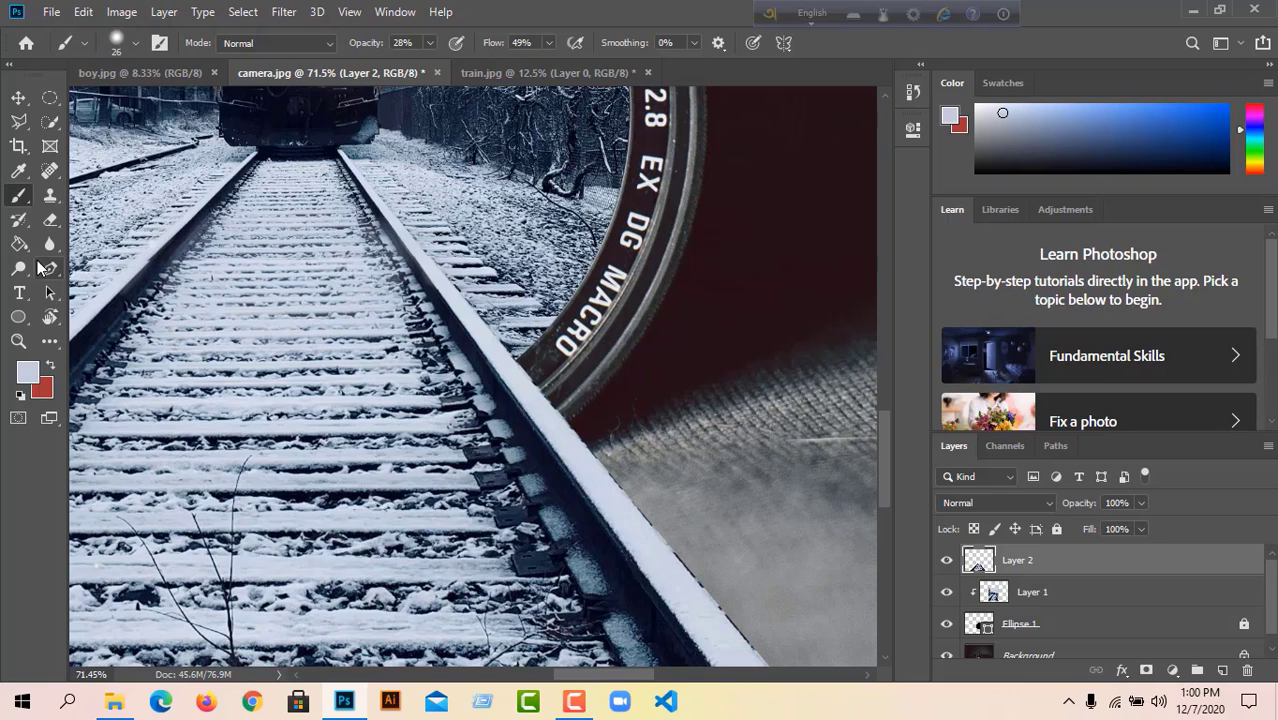
- Sample the dark rail colour 0b1320, set the brush to 17 px and touch up the left rail
click(30, 372)
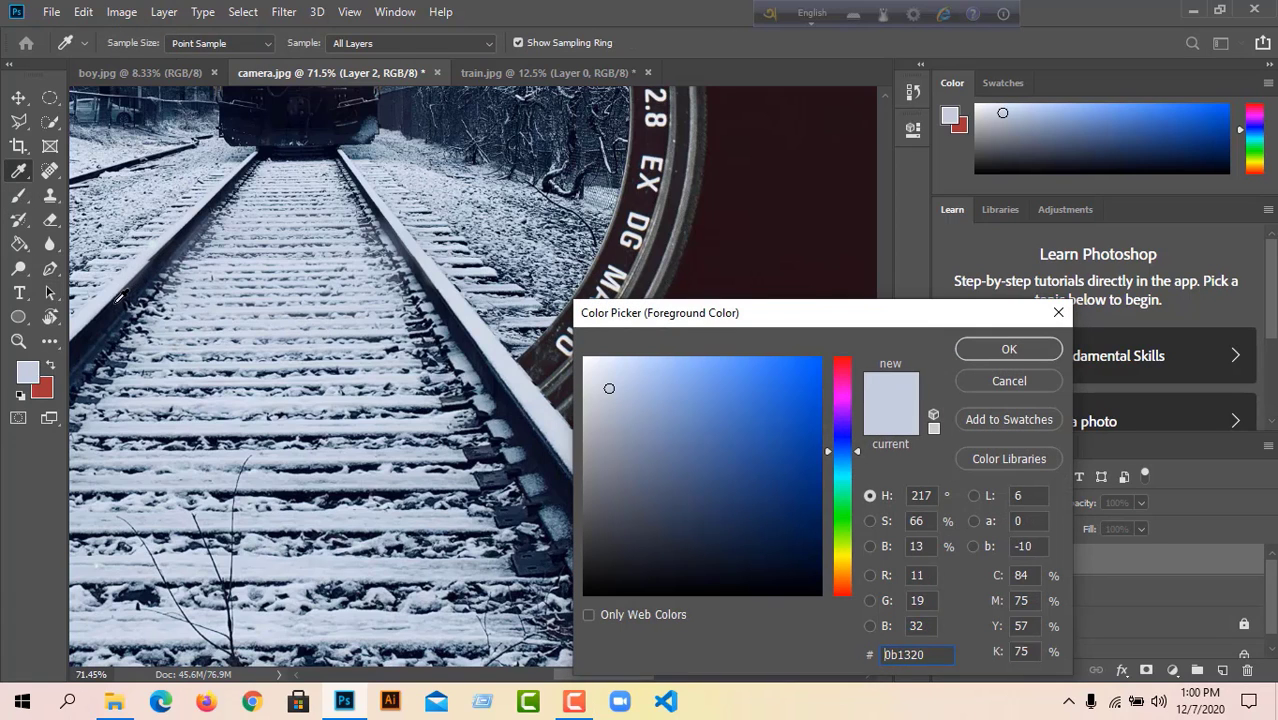
click(199, 305)
click(1009, 349)
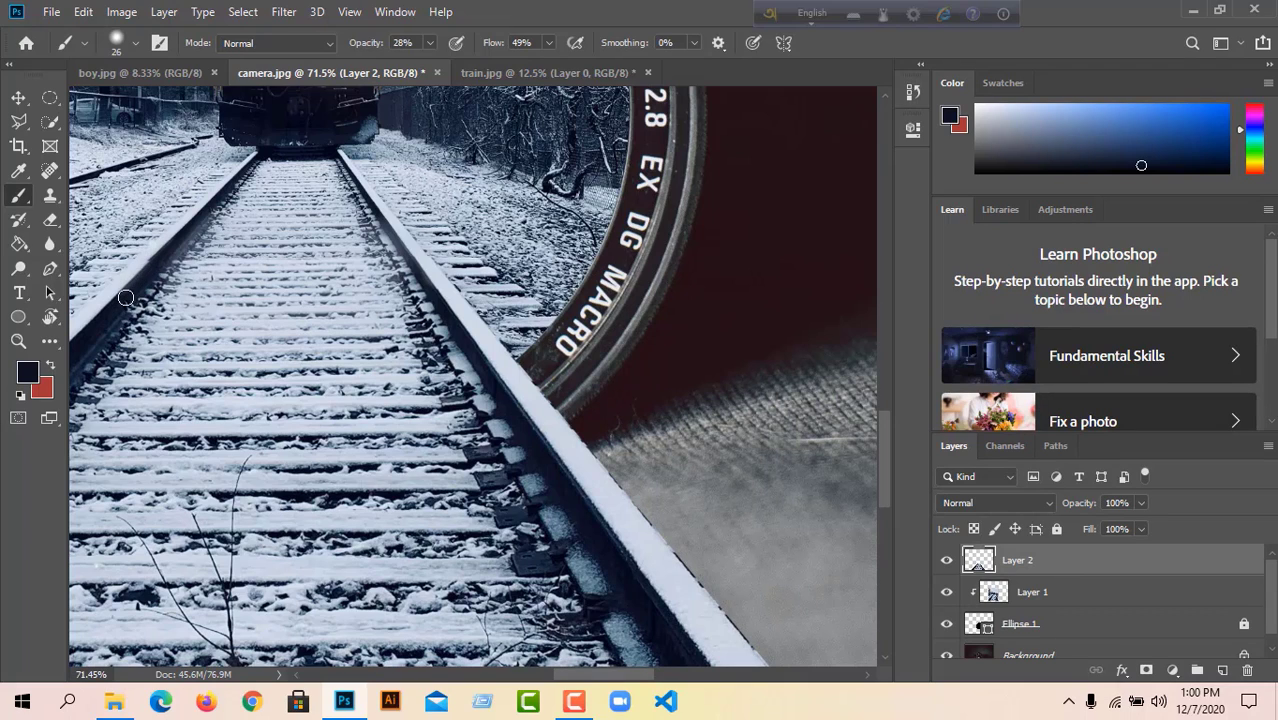
click(137, 42)
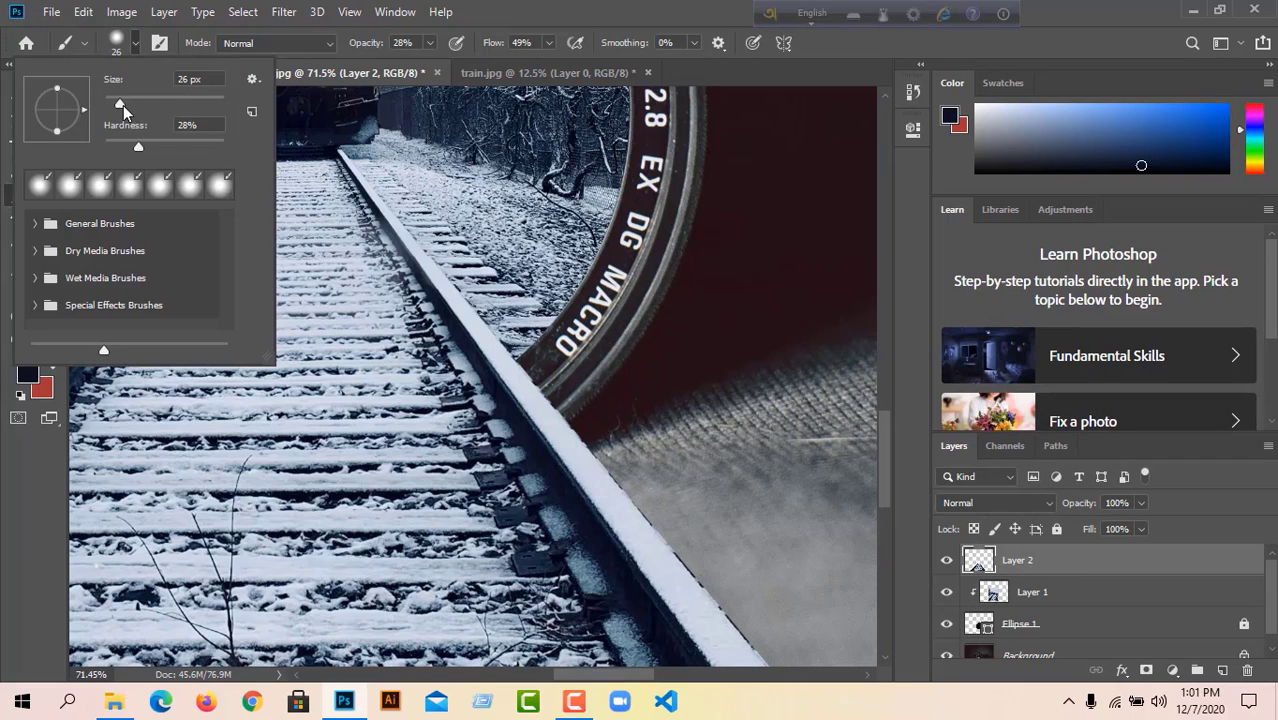
drag(122, 104, 114, 104)
click(114, 380)
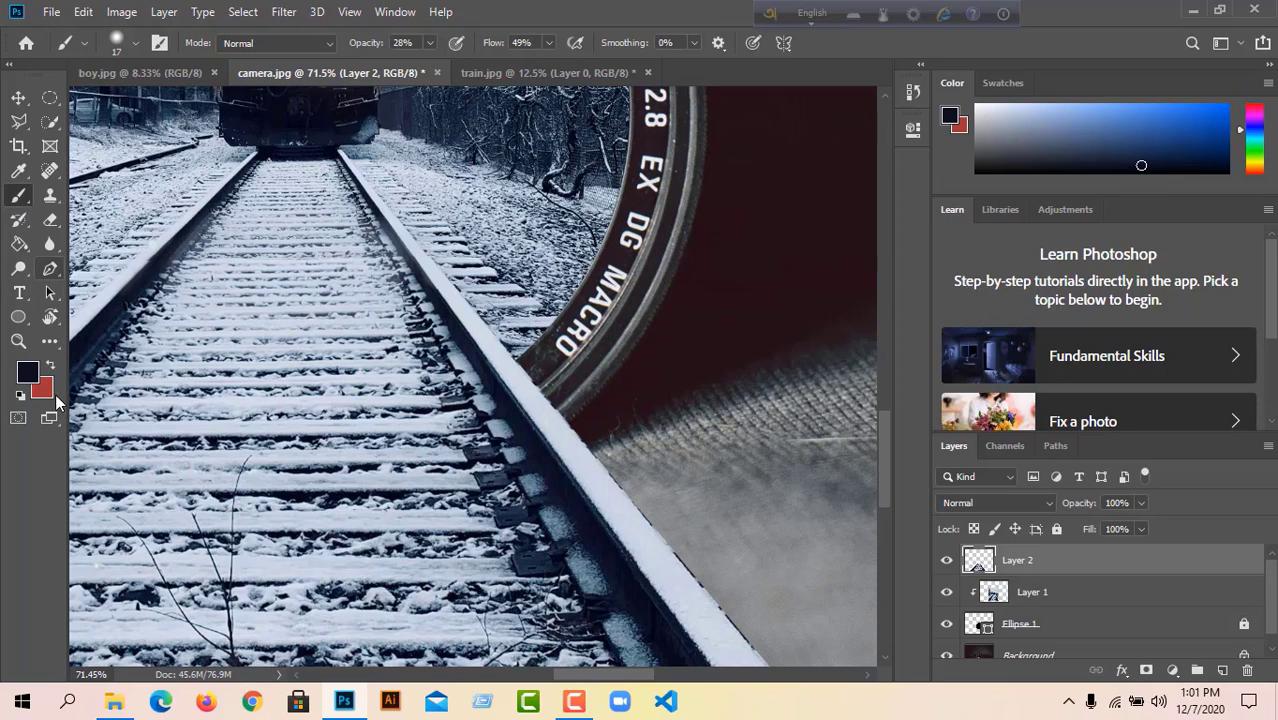
- Sample the light snow colour d3deeb as the foreground colour and enlarge the brush to 56 px
click(30, 378)
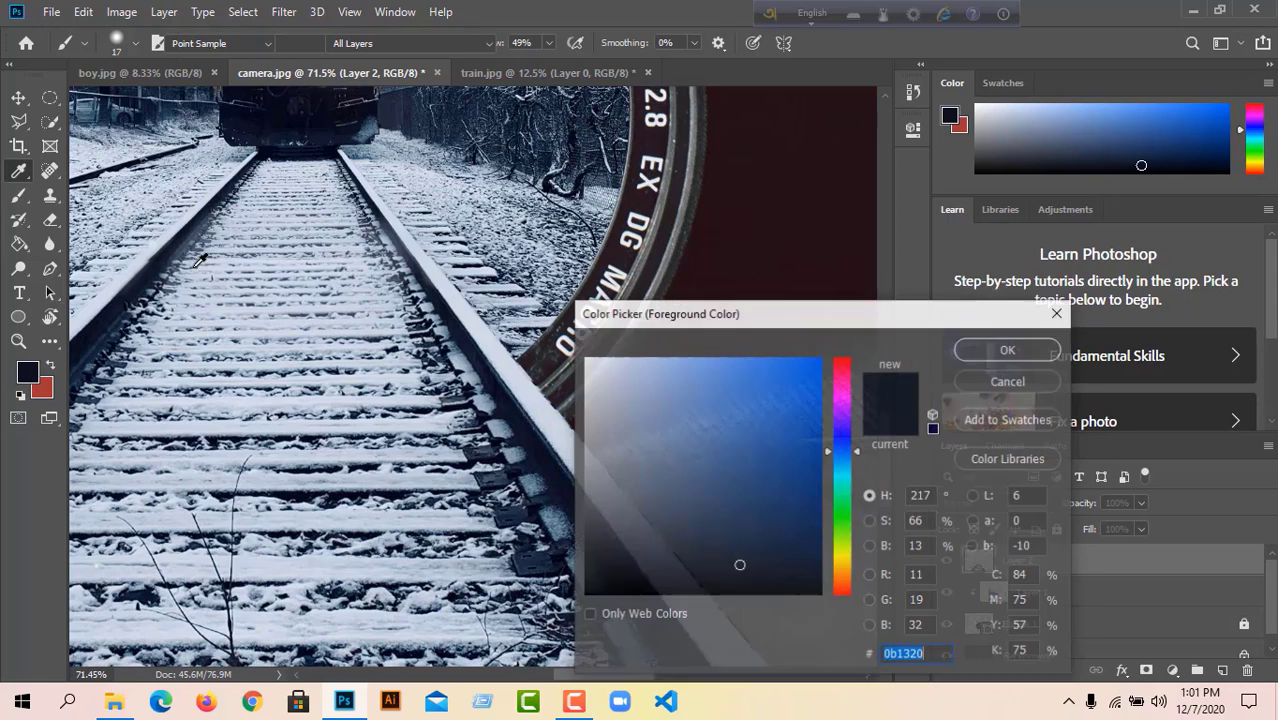
click(185, 384)
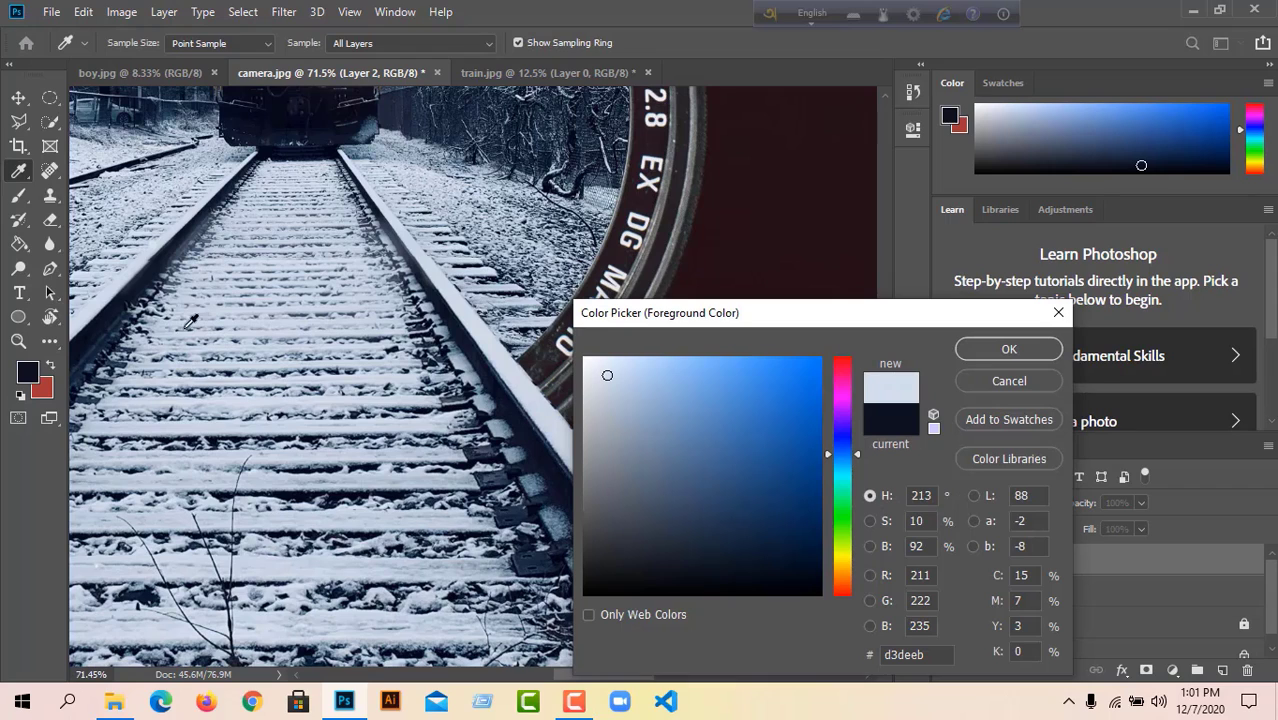
click(1009, 349)
key(b)
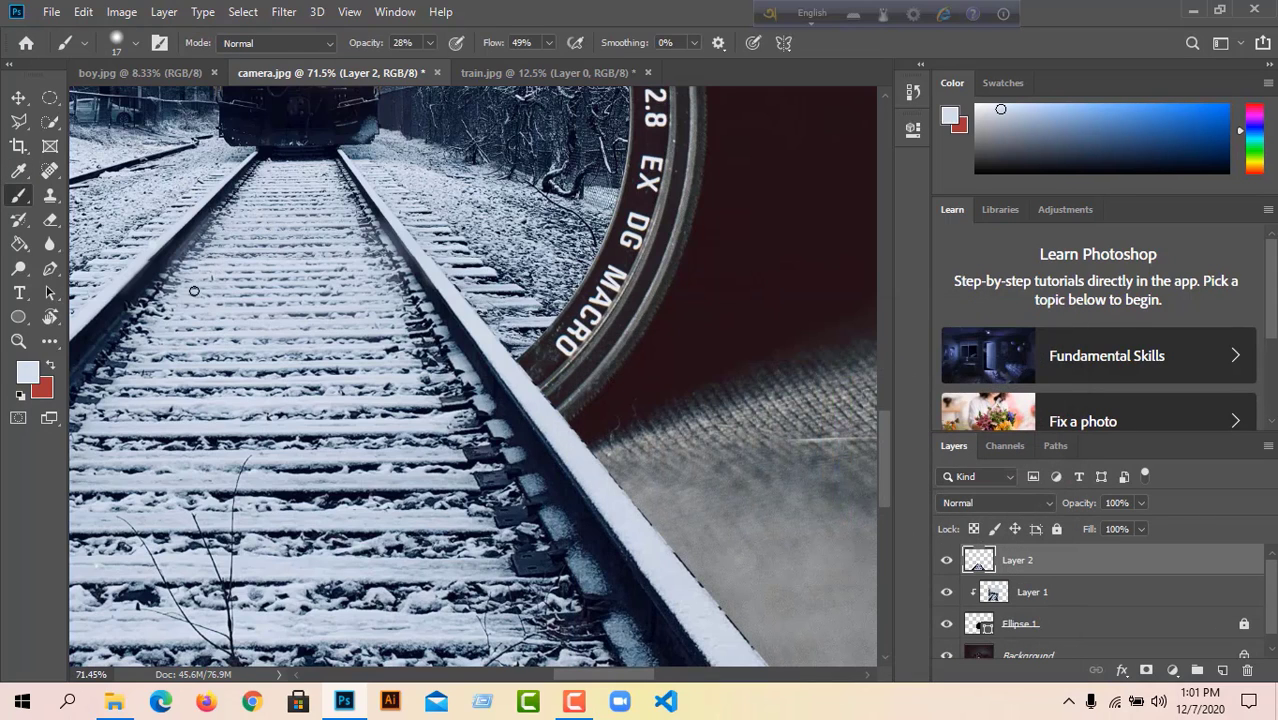
click(133, 45)
drag(125, 107, 143, 107)
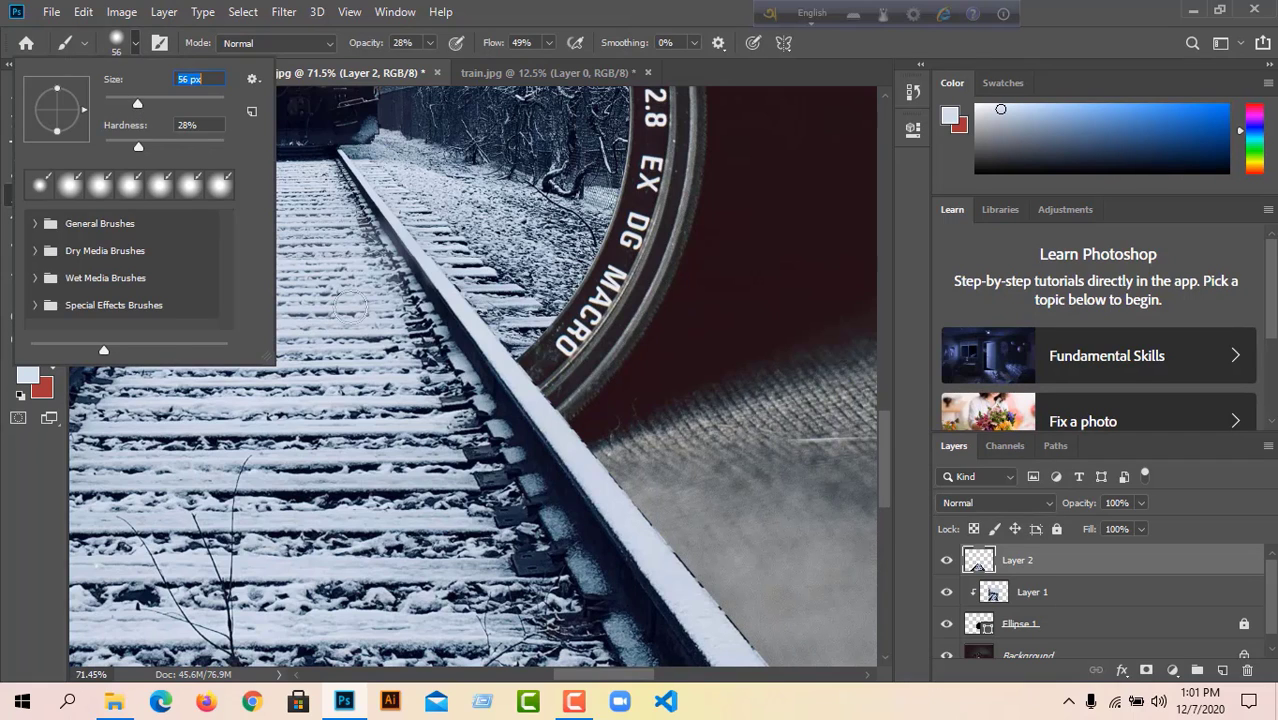
click(340, 290)
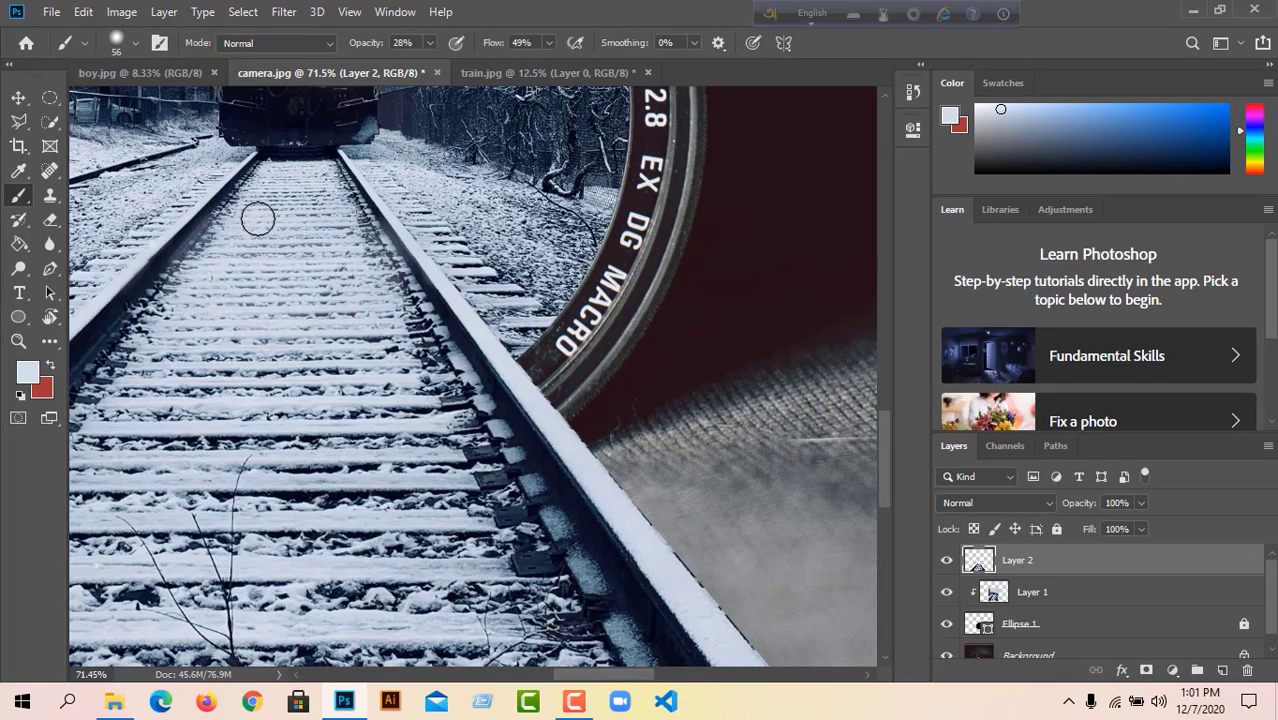
- Try a light brush stroke on the sleepers beside the left rail and undo it
drag(213, 225, 234, 224)
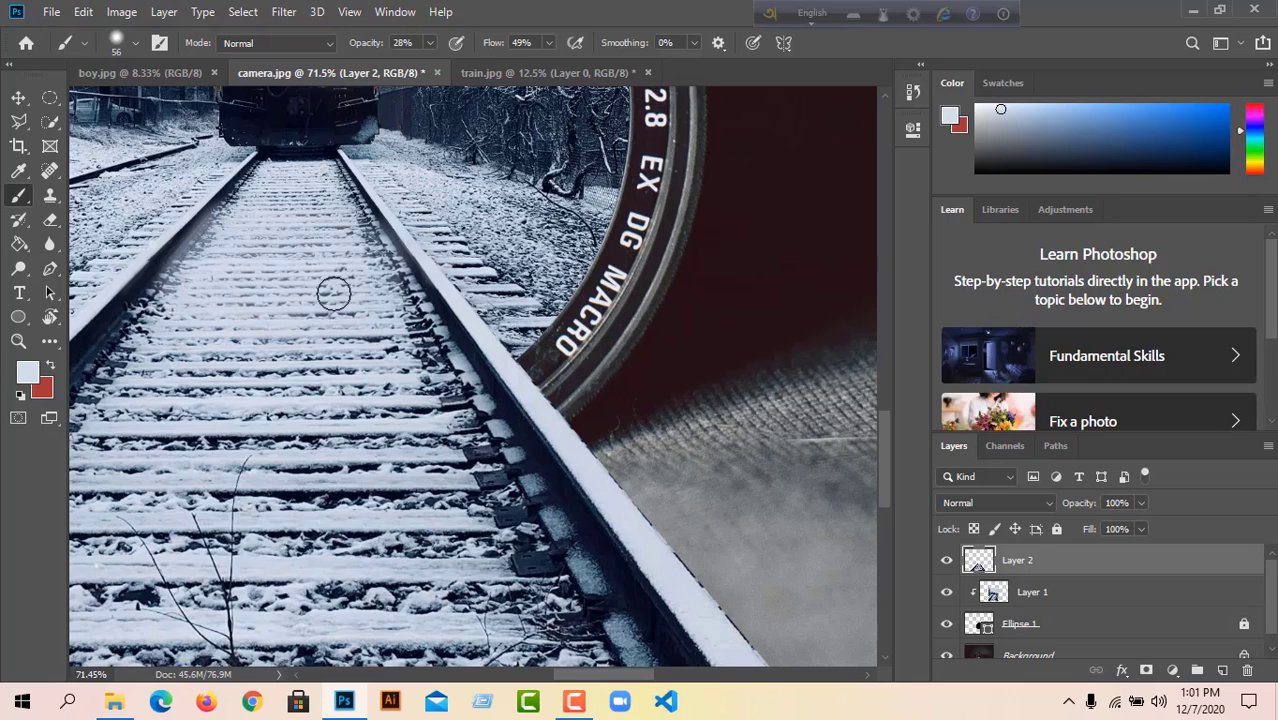
key(ctrl+z)
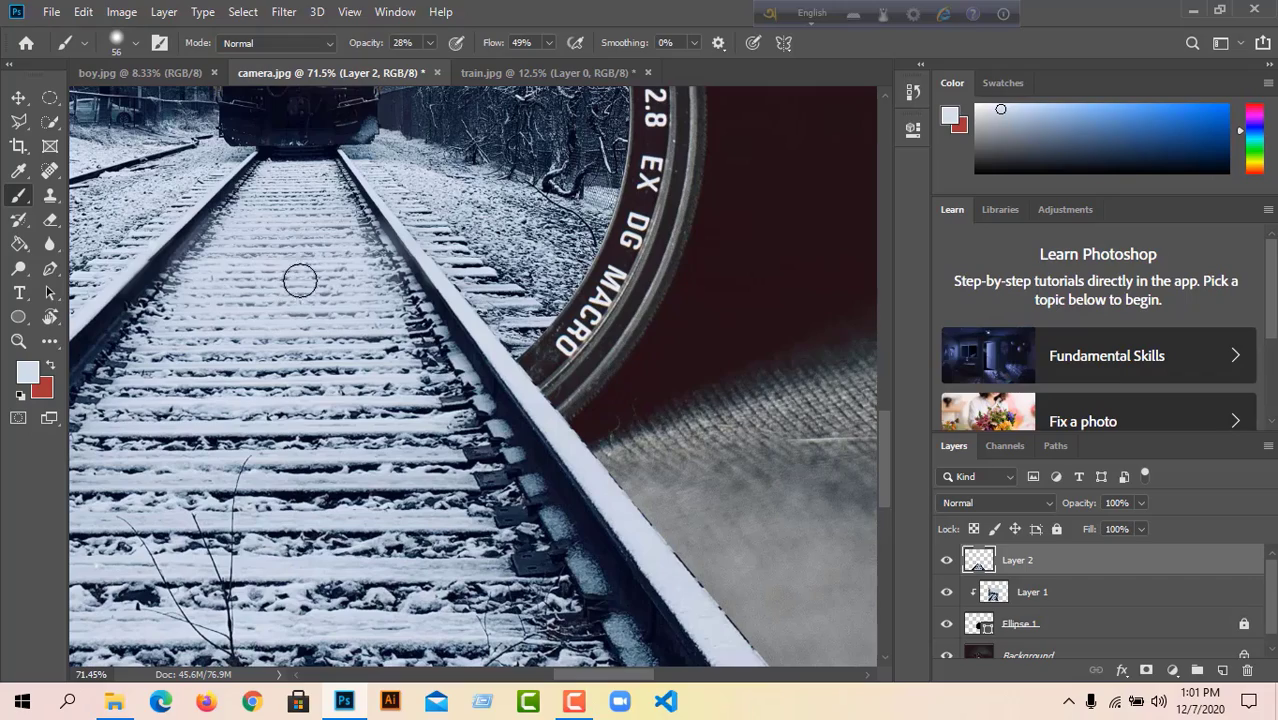
scroll(300, 255, down, 5)
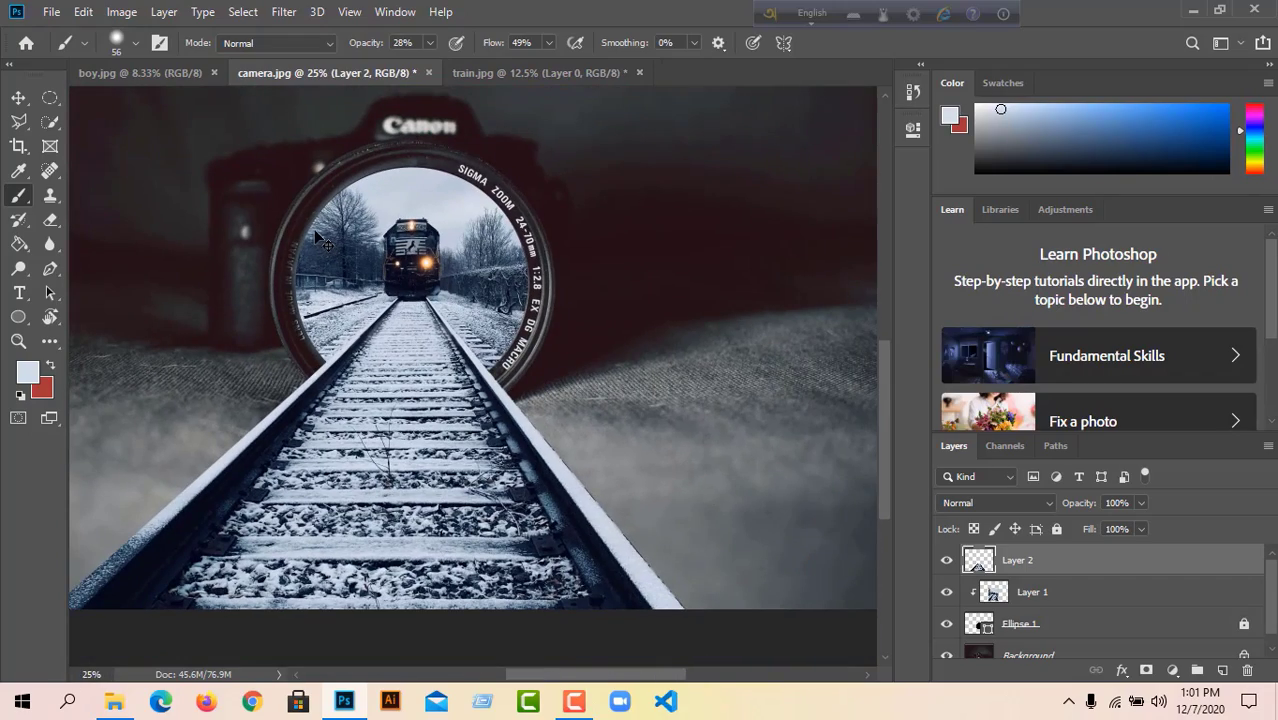
click(18, 98)
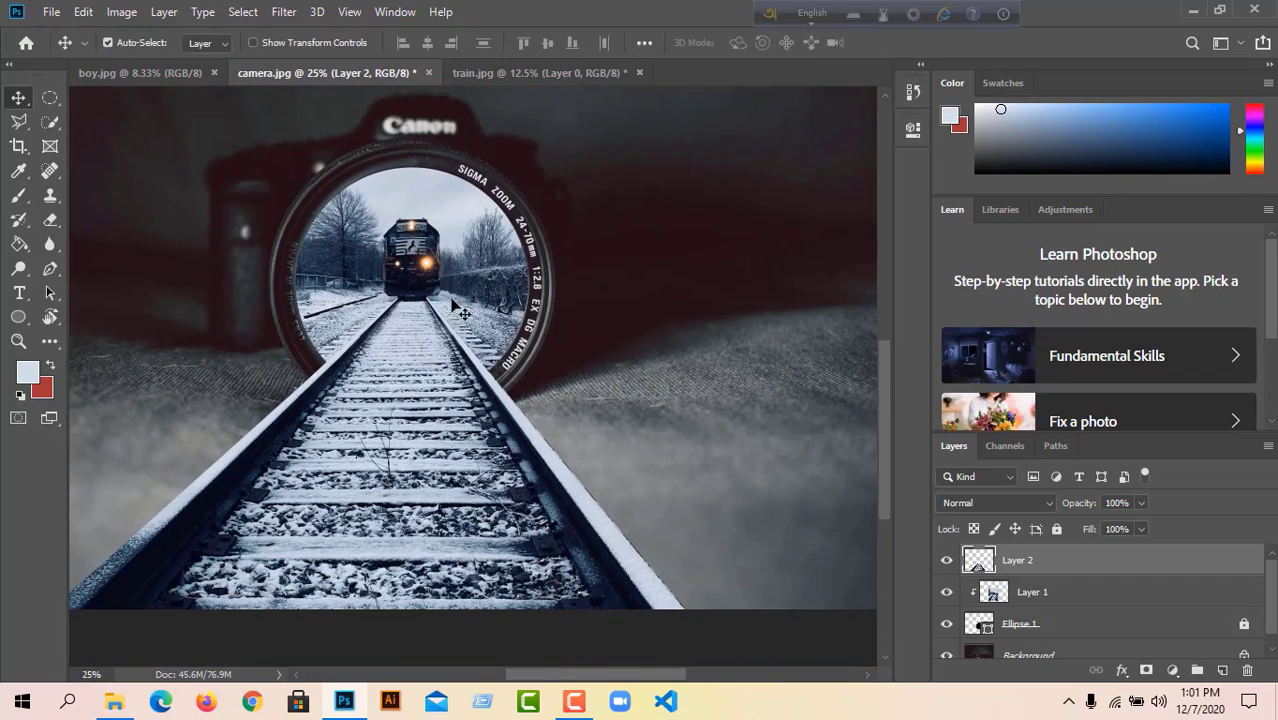
key(ctrl)
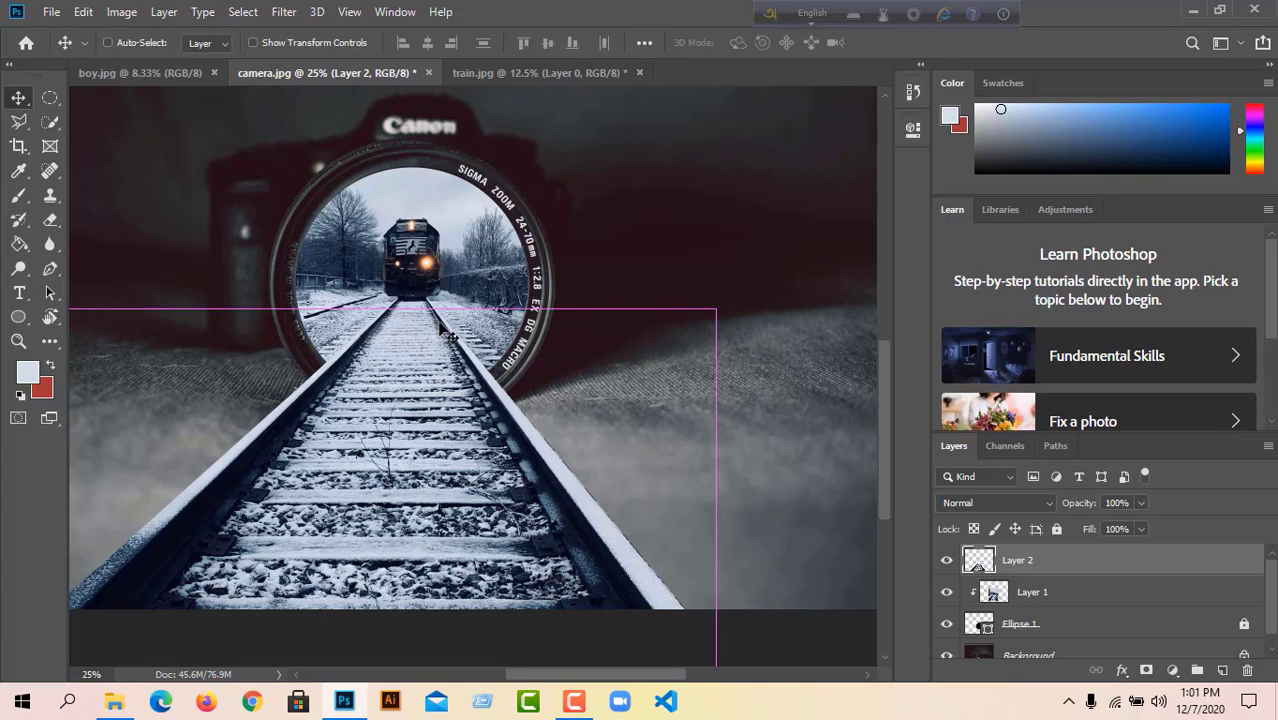
key(ctrl+minus)
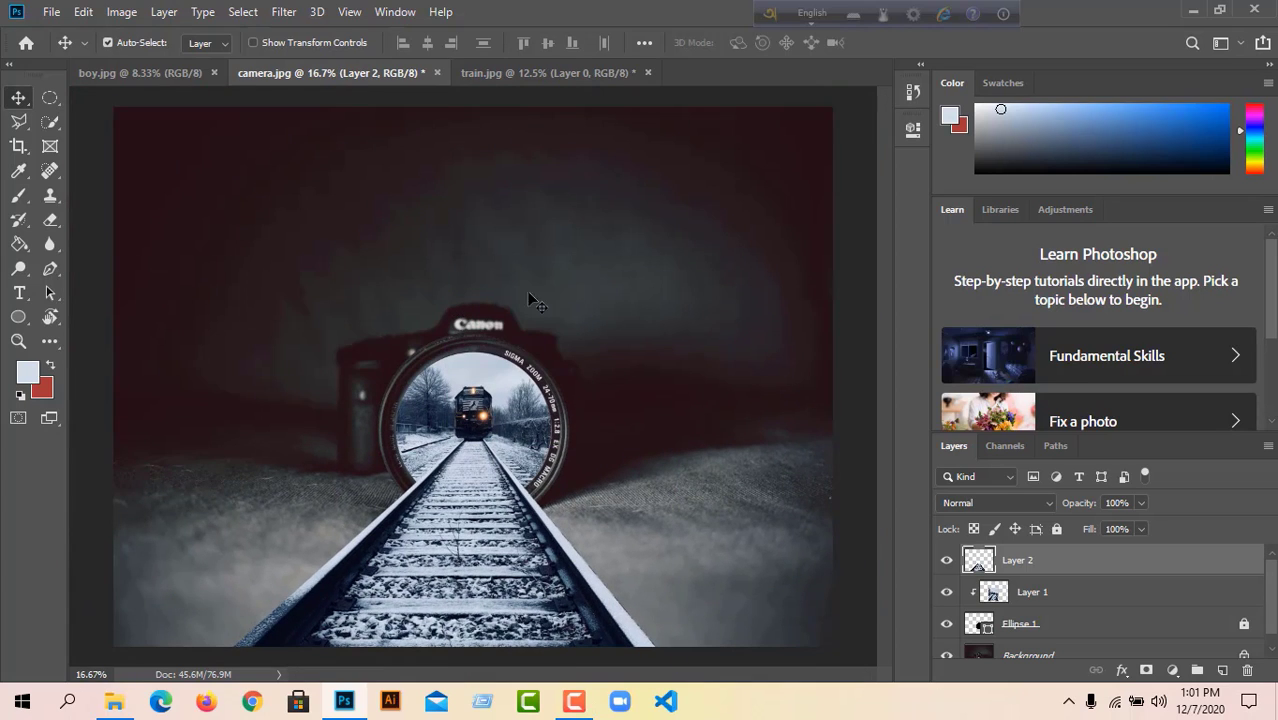
- In boy.jpg, select the child with the Quick Selection tool, including the hood, coat, backpack, legs and shoes
click(140, 72)
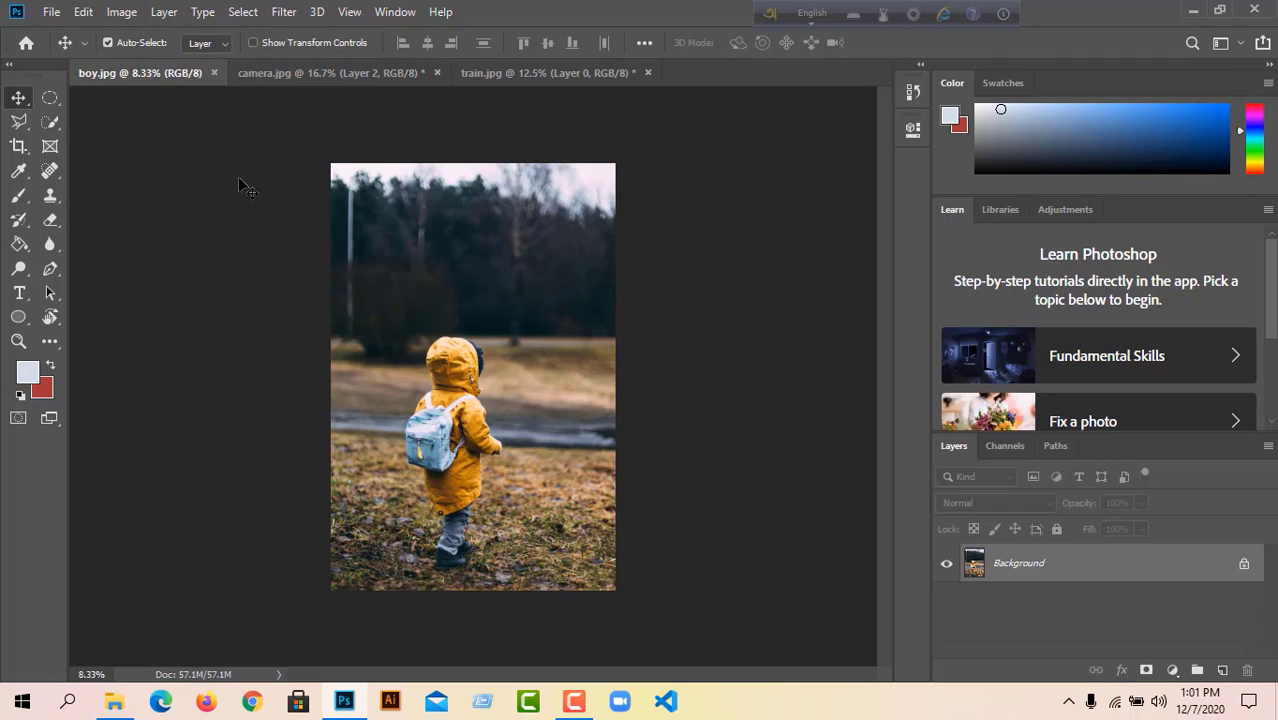
key(ctrl+plus)
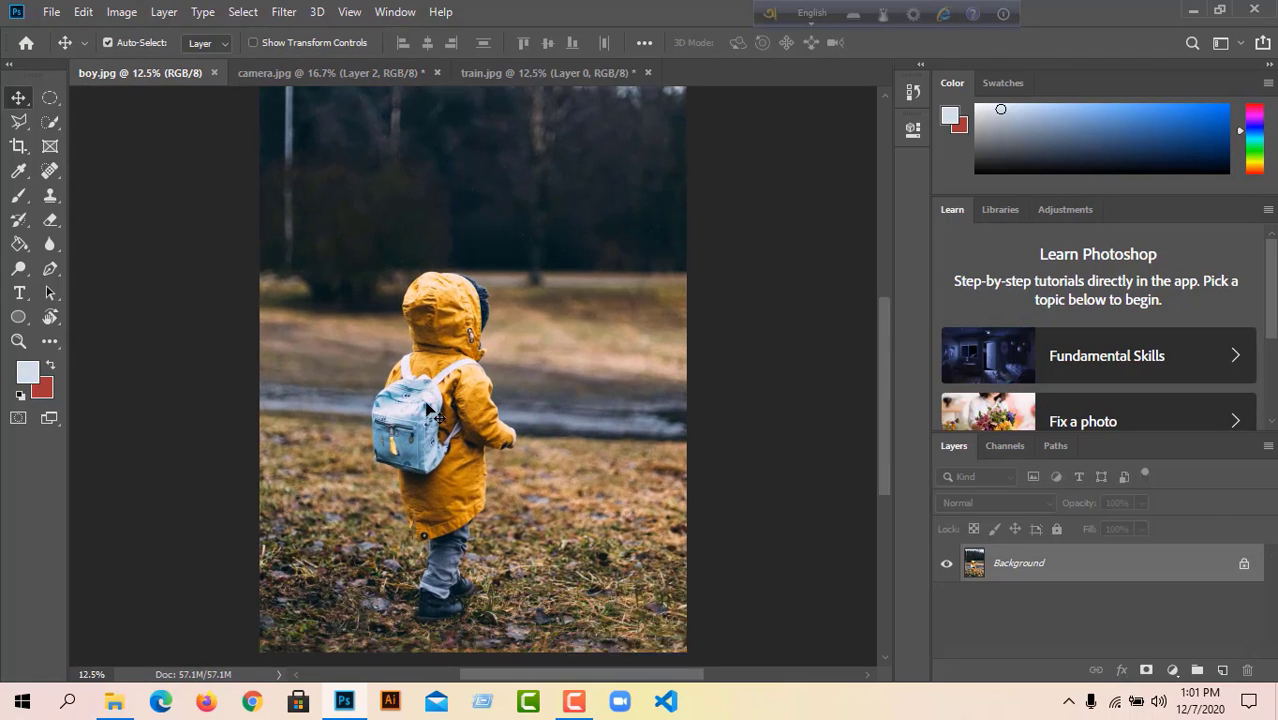
click(50, 121)
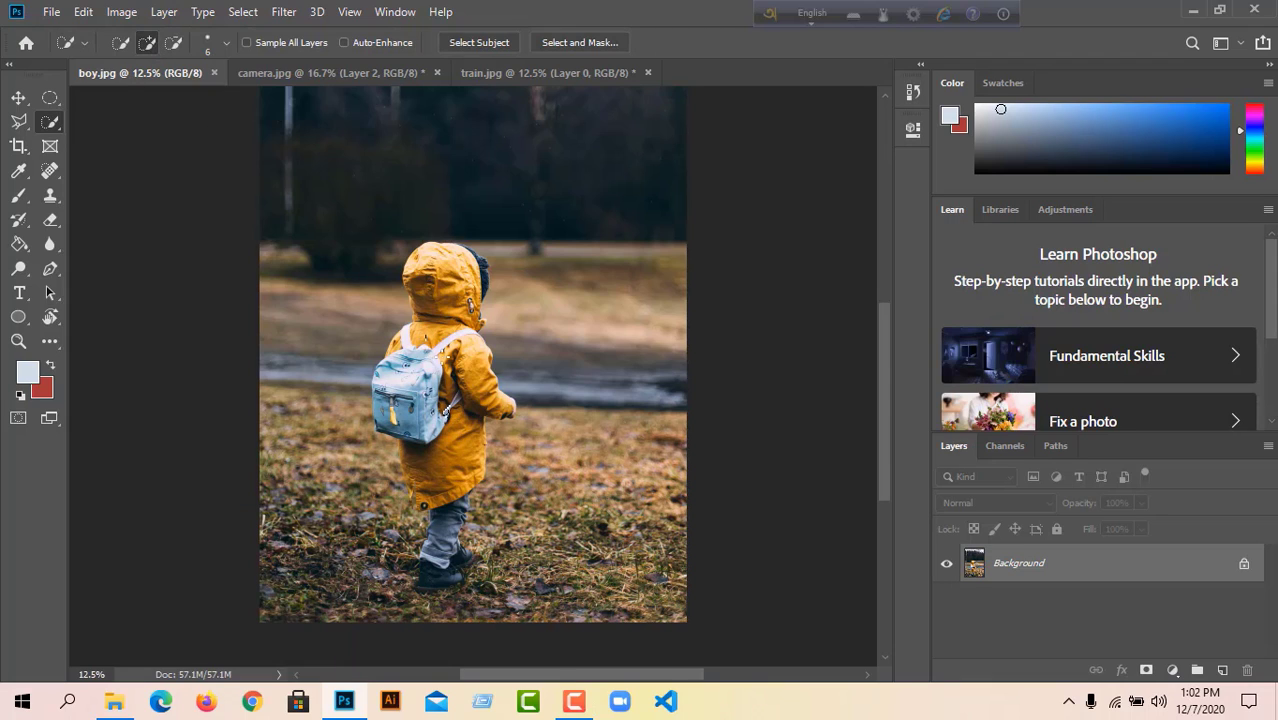
drag(446, 355, 415, 421)
mouse_move(445, 335)
mouse_down()
mouse_move(430, 290)
mouse_move(462, 246)
mouse_up()
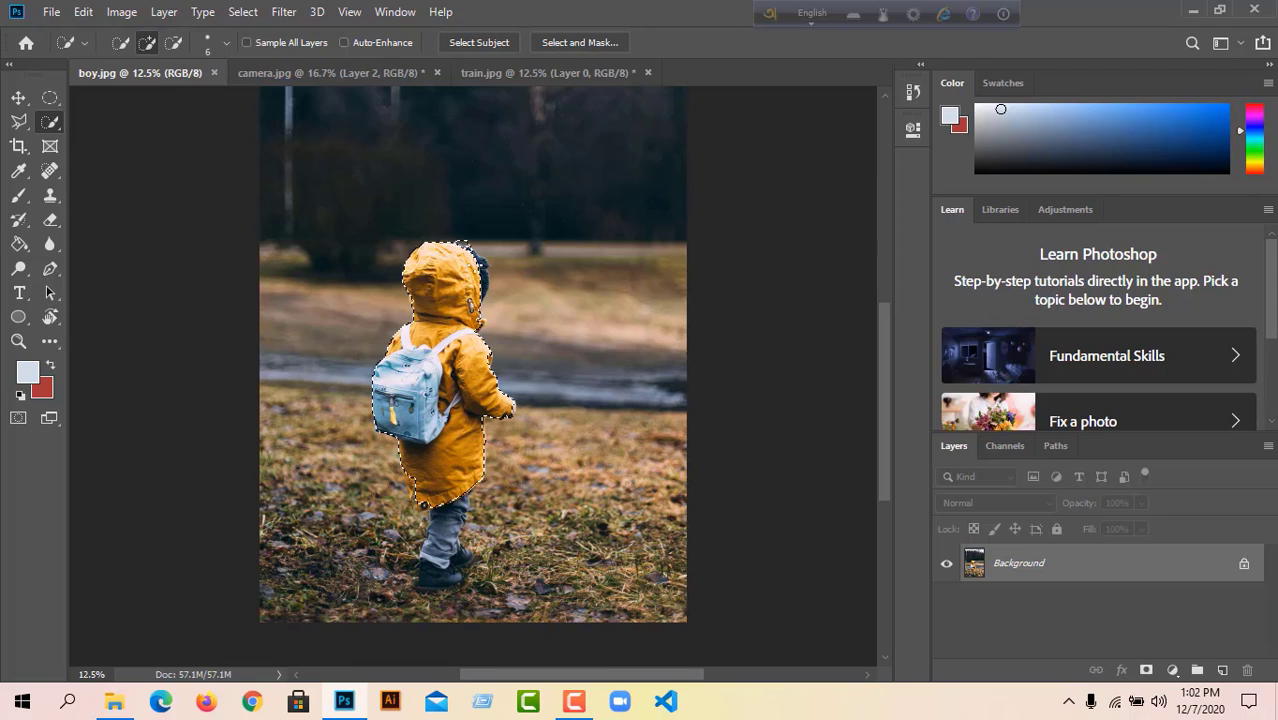
mouse_move(448, 495)
mouse_down()
mouse_move(444, 598)
mouse_move(460, 557)
mouse_up()
drag(412, 455, 412, 508)
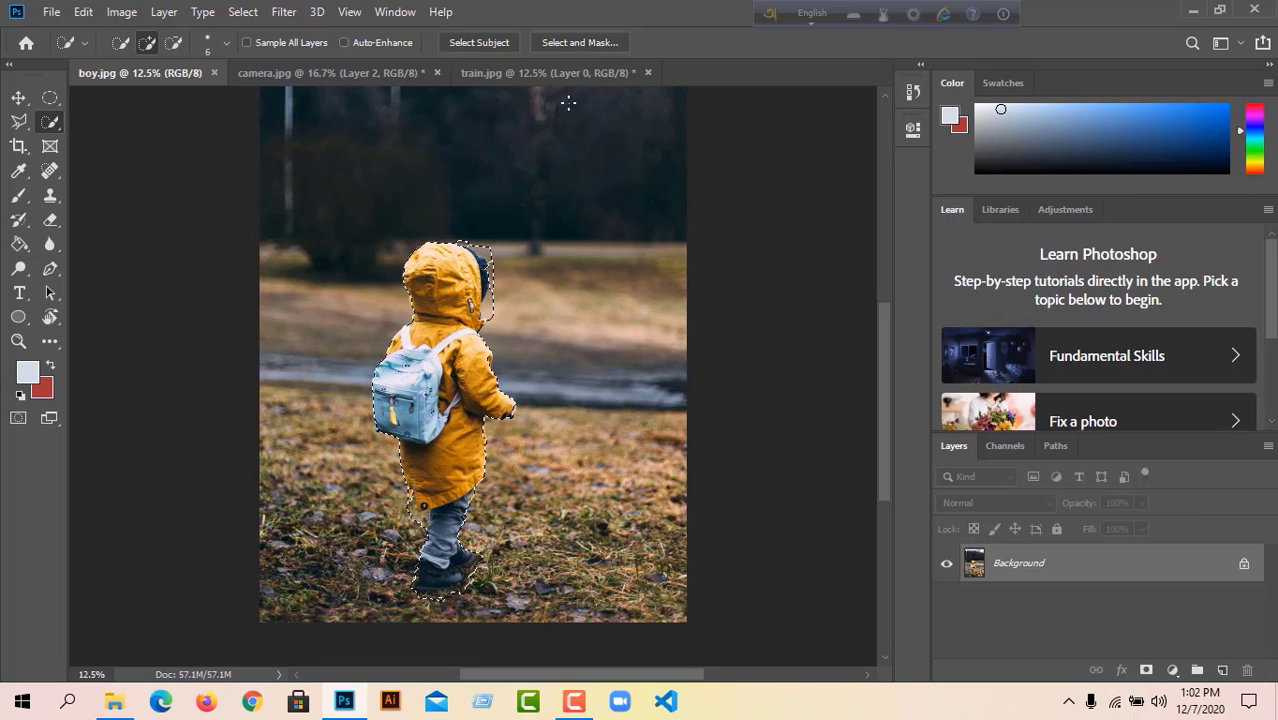
- Set the Quick Selection brush to 50 px and subtract the background beside the hood's dark lining from the selection
key(alt)
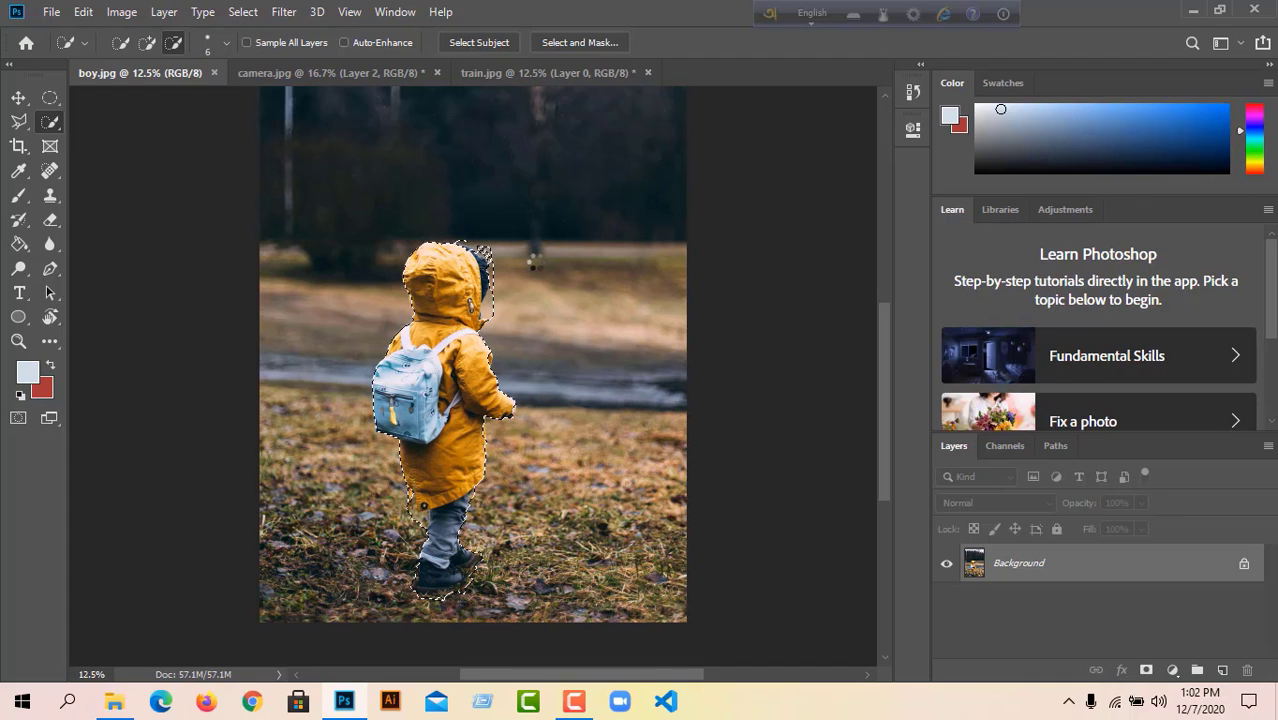
click(17, 340)
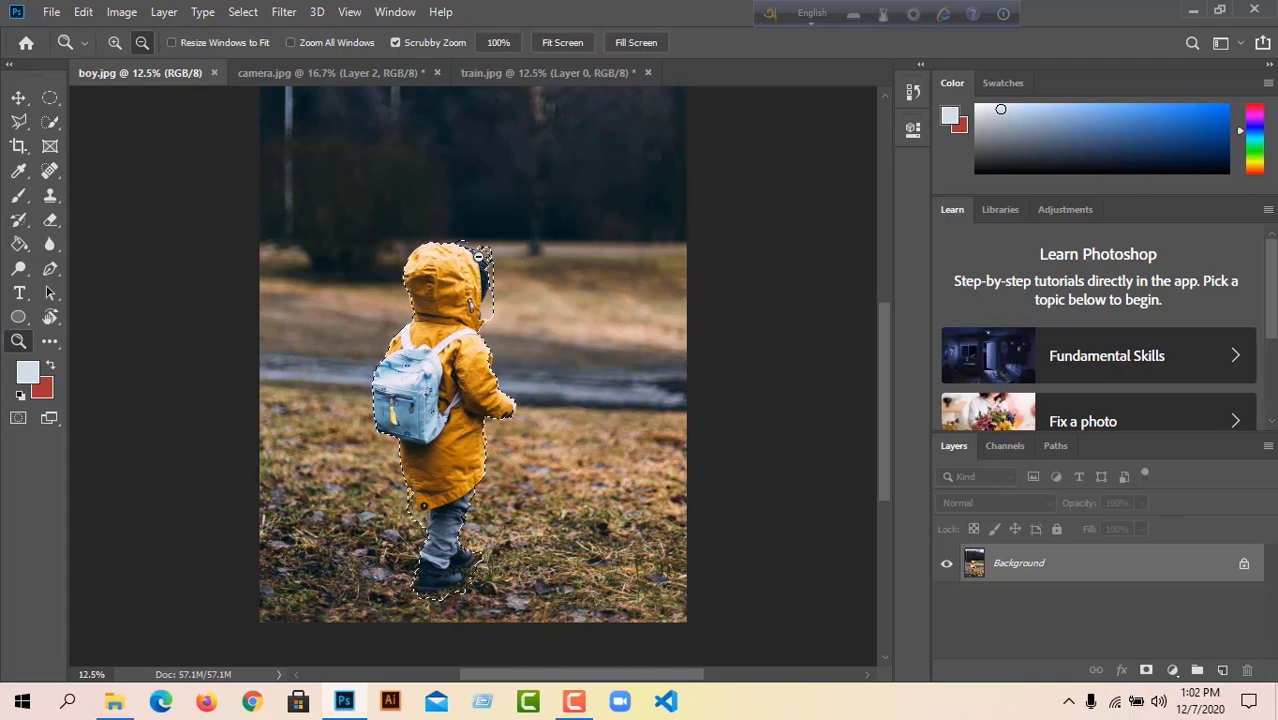
drag(482, 252, 540, 252)
click(47, 121)
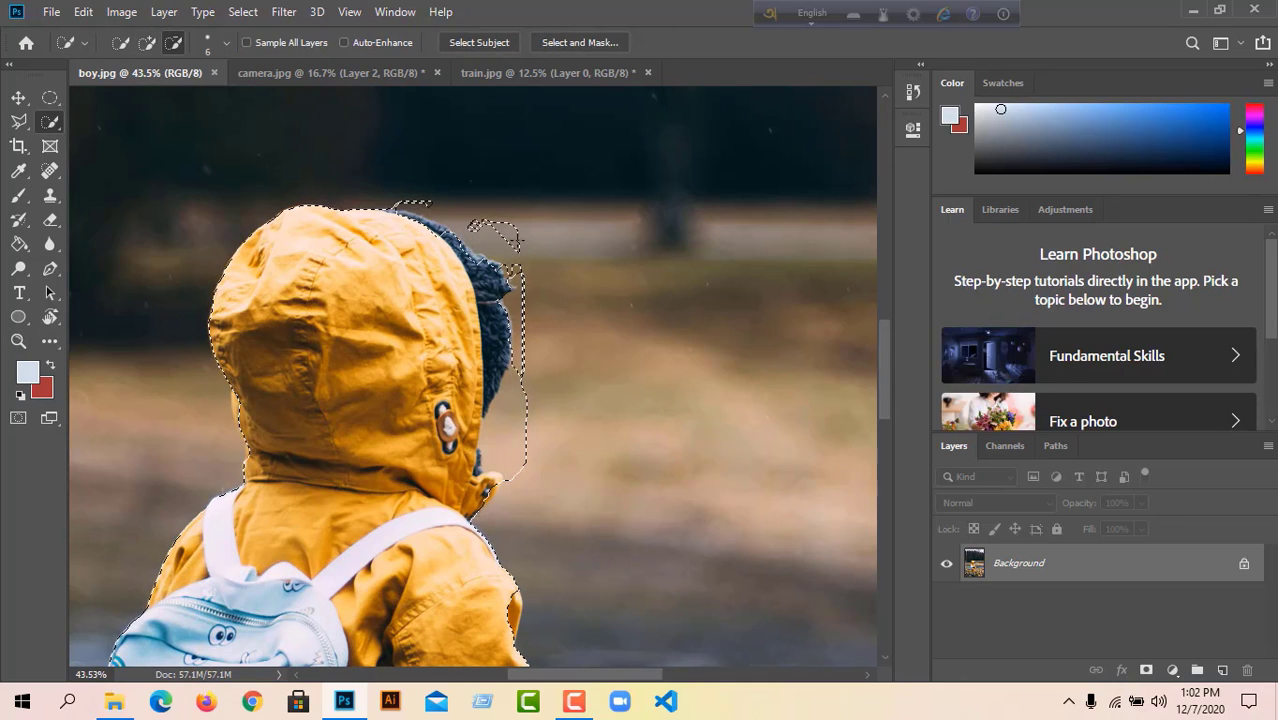
click(226, 42)
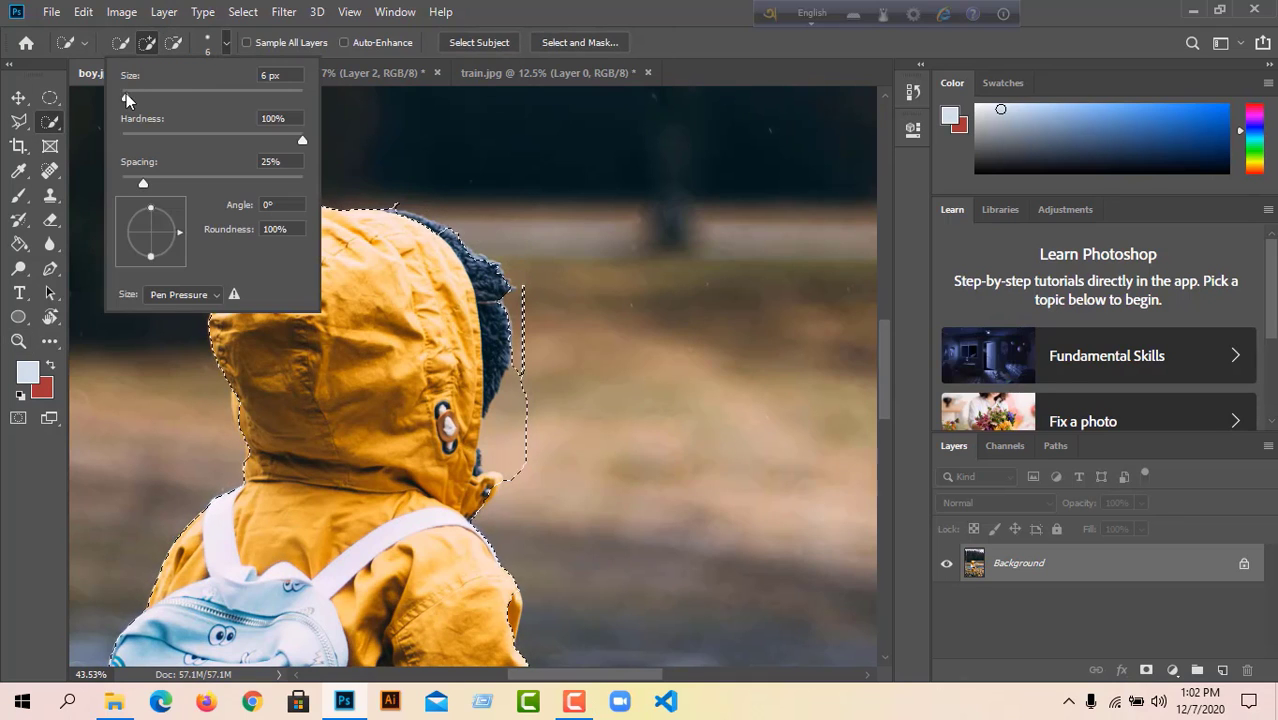
drag(126, 95, 165, 95)
key(Return)
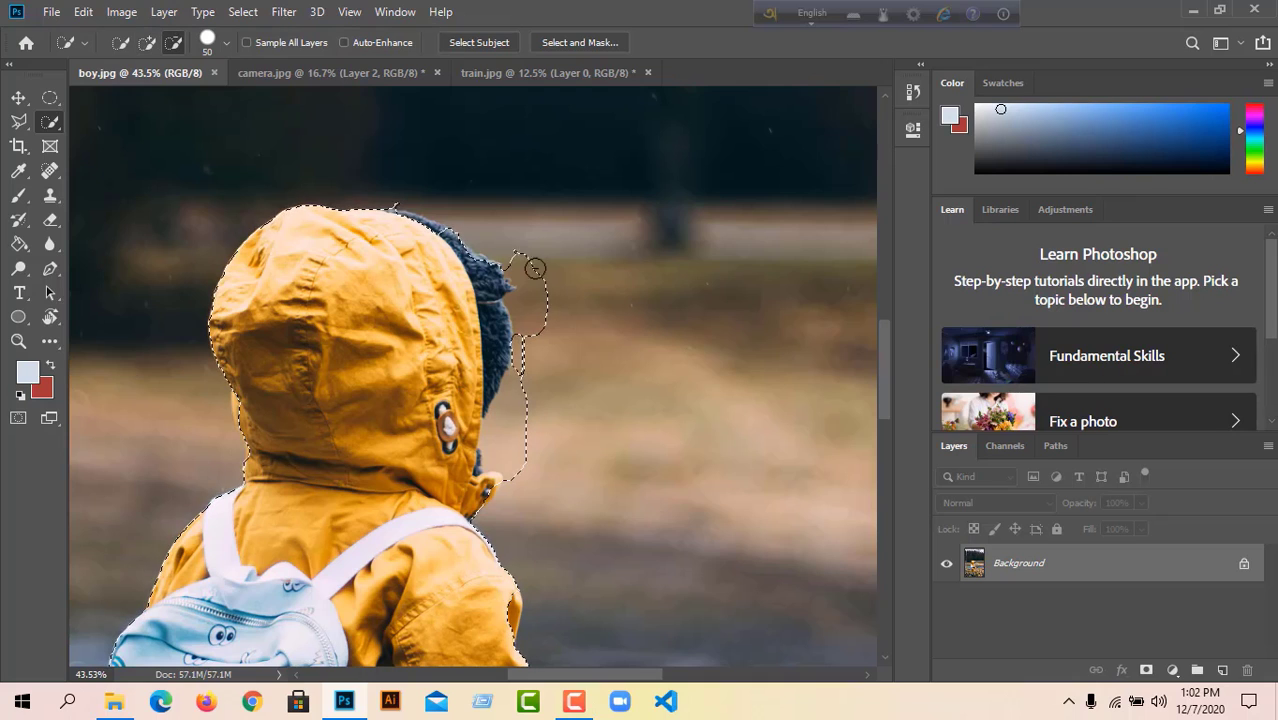
alt+click(522, 319)
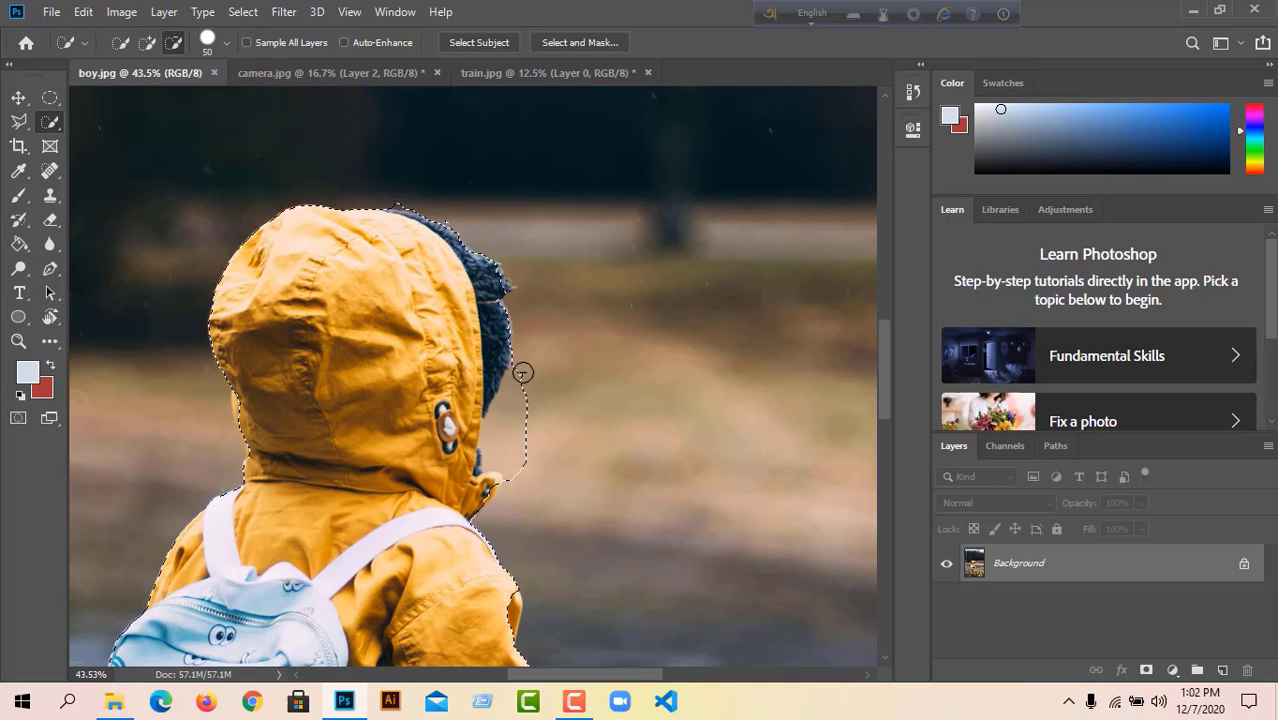
mouse_move(522, 371)
alt+mouse_down()
mouse_move(507, 422)
mouse_move(532, 467)
mouse_move(501, 461)
alt+mouse_up()
- Add the coat's collar flap below the hood opening to the selection
scroll(502, 422, down, 3)
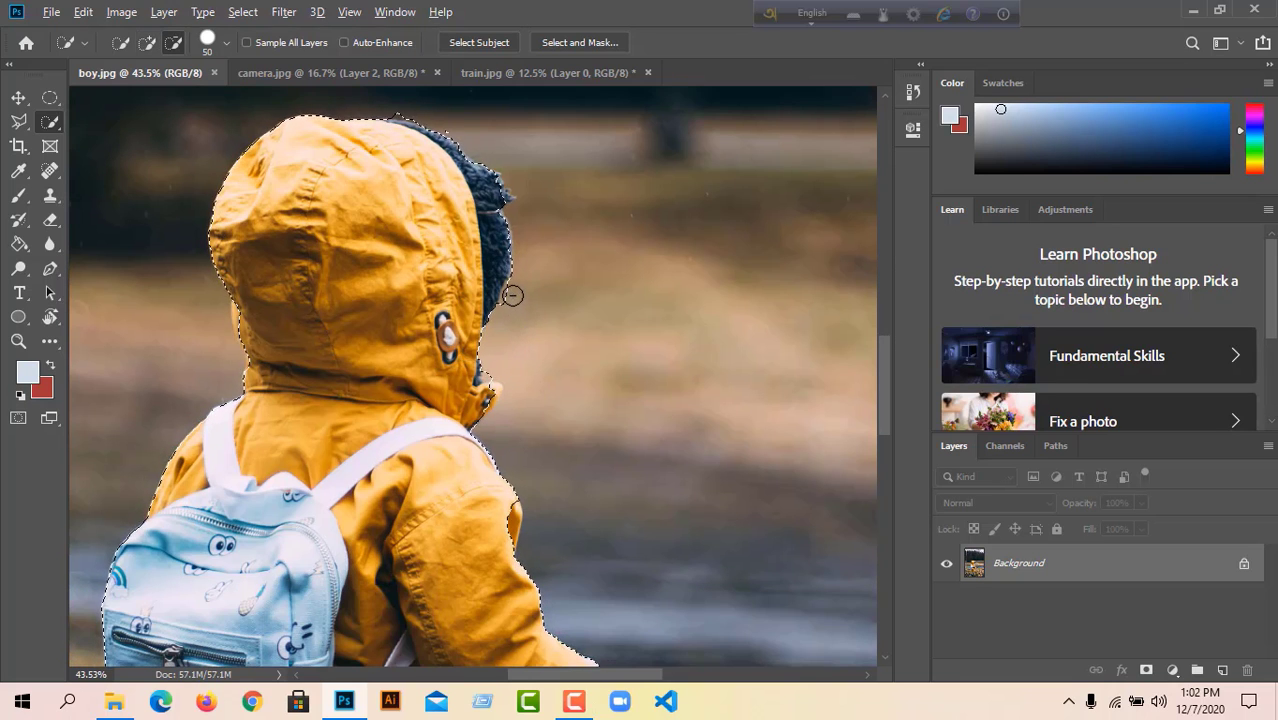
scroll(490, 270, down, 5)
drag(481, 247, 489, 231)
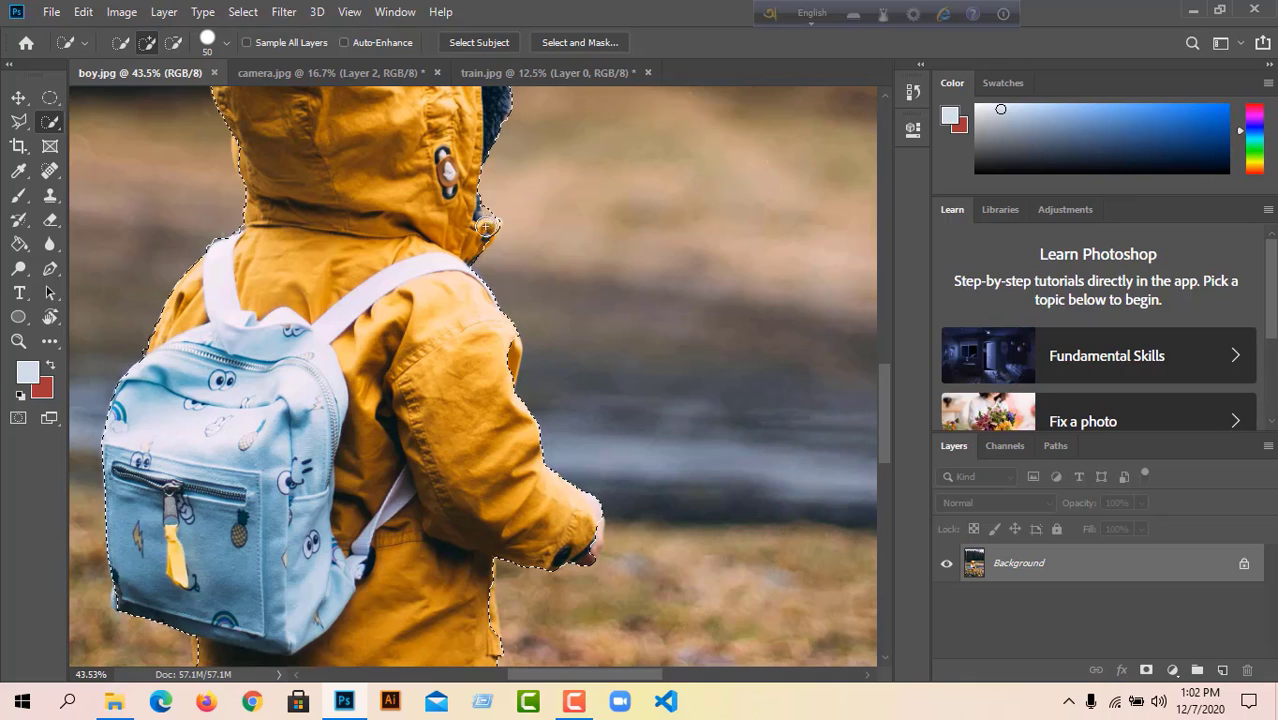
- Trim the grass around both shoes out of the selection, keeping the heel and sole of the rear shoe selected
scroll(515, 215, down, 3)
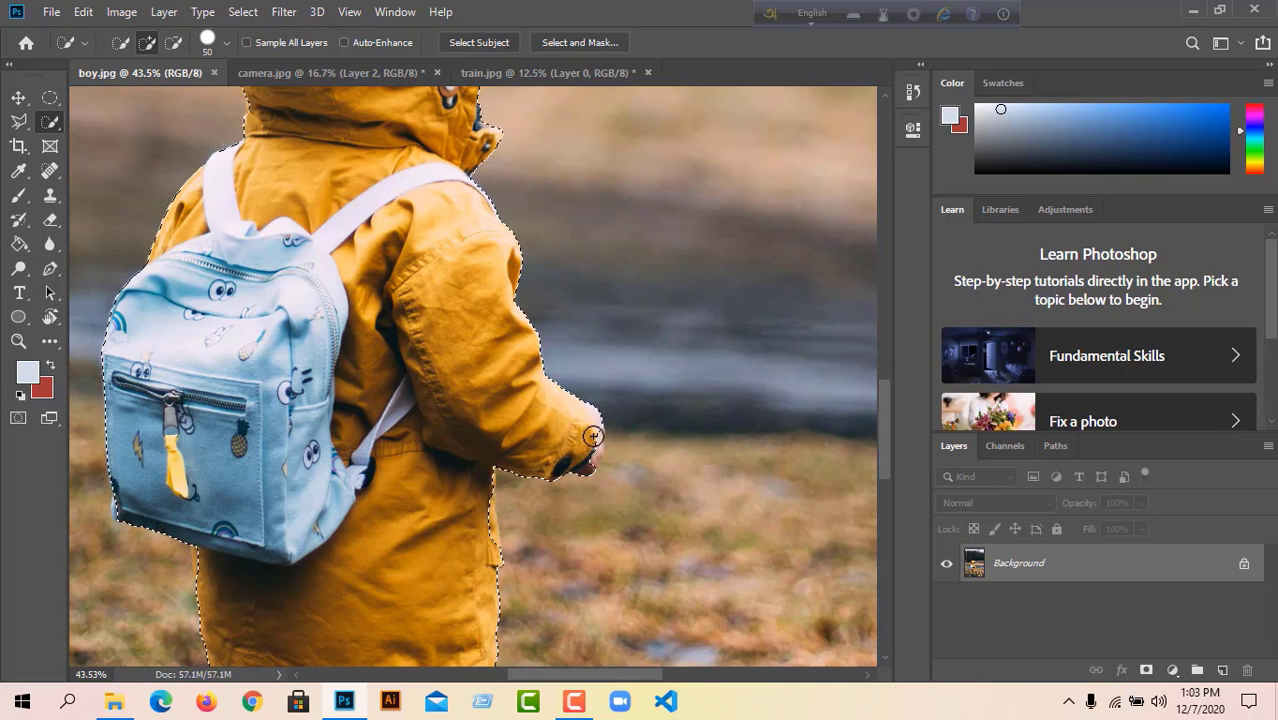
scroll(456, 380, down, 2)
scroll(456, 380, down, 3)
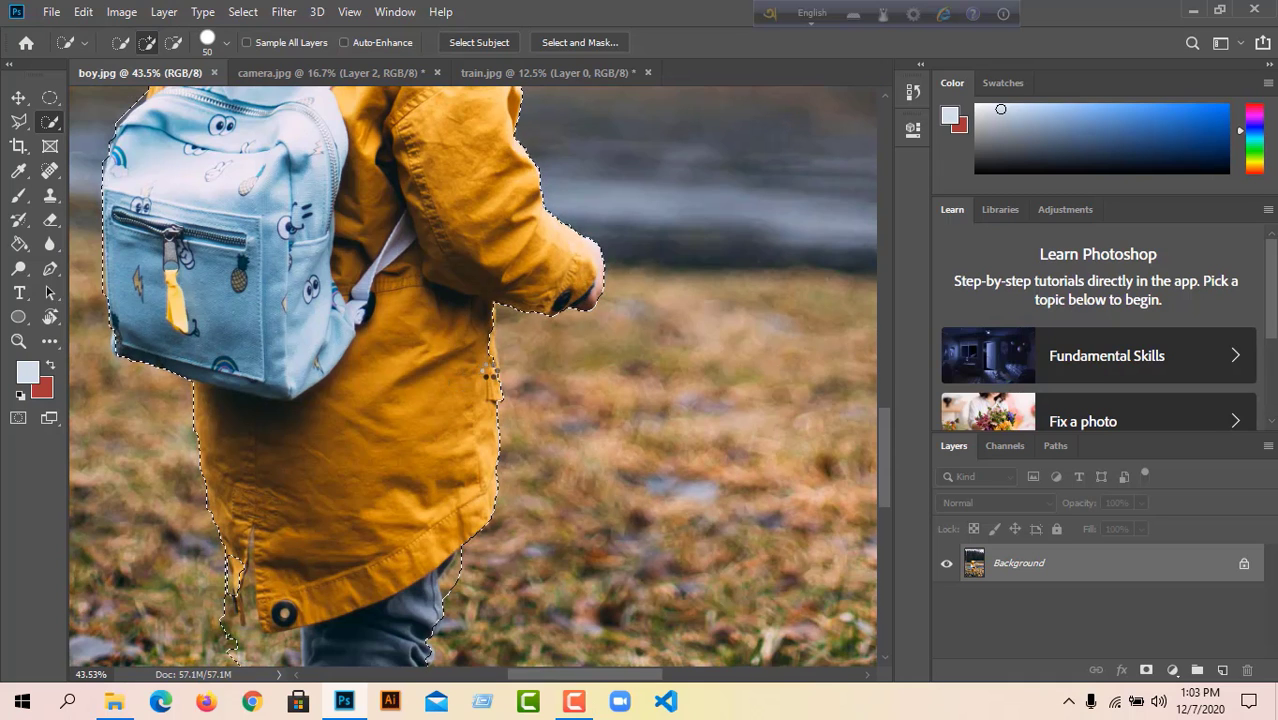
scroll(484, 333, down, 4)
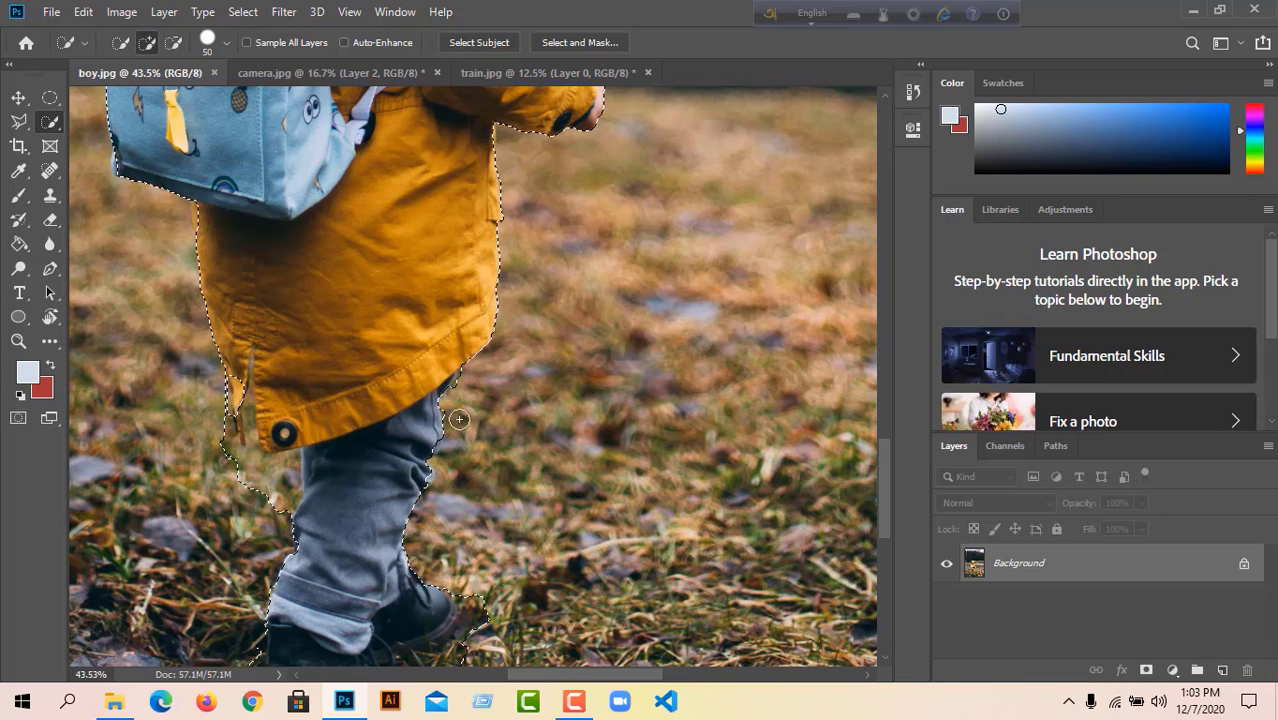
scroll(478, 321, down, 2)
scroll(478, 321, down, 3)
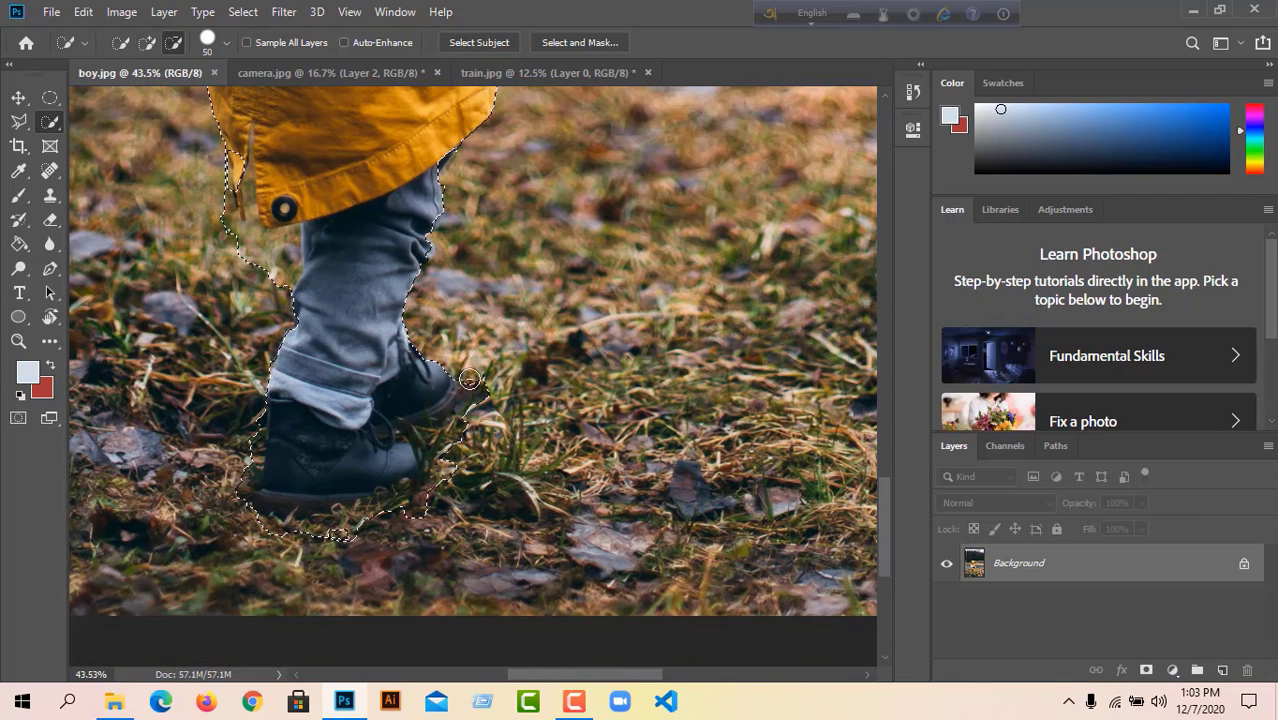
drag(367, 514, 436, 385)
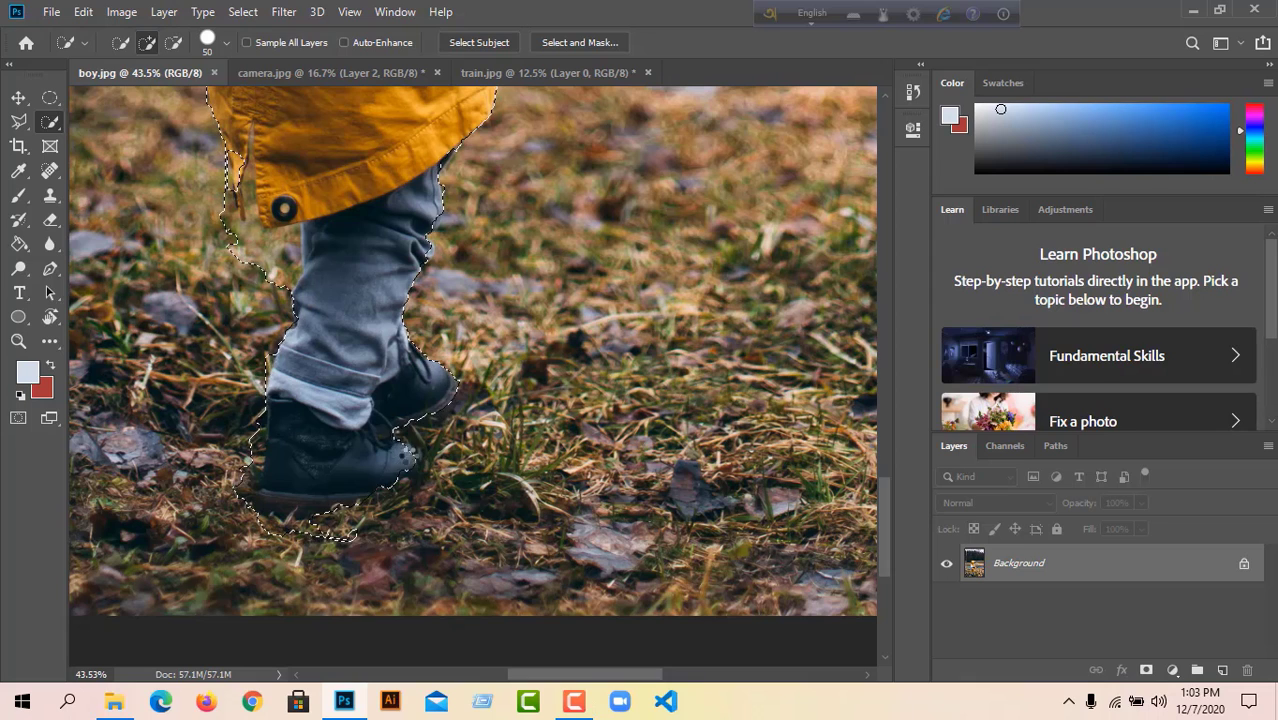
drag(400, 470, 346, 515)
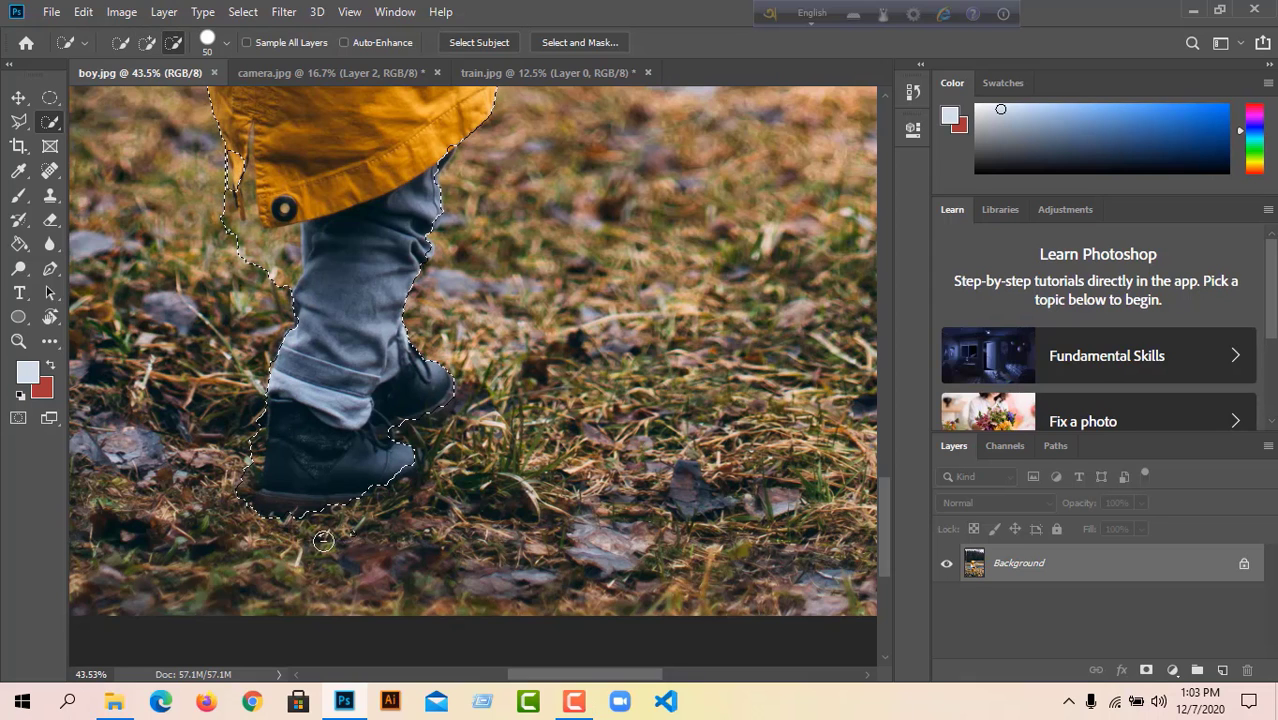
drag(268, 521, 247, 474)
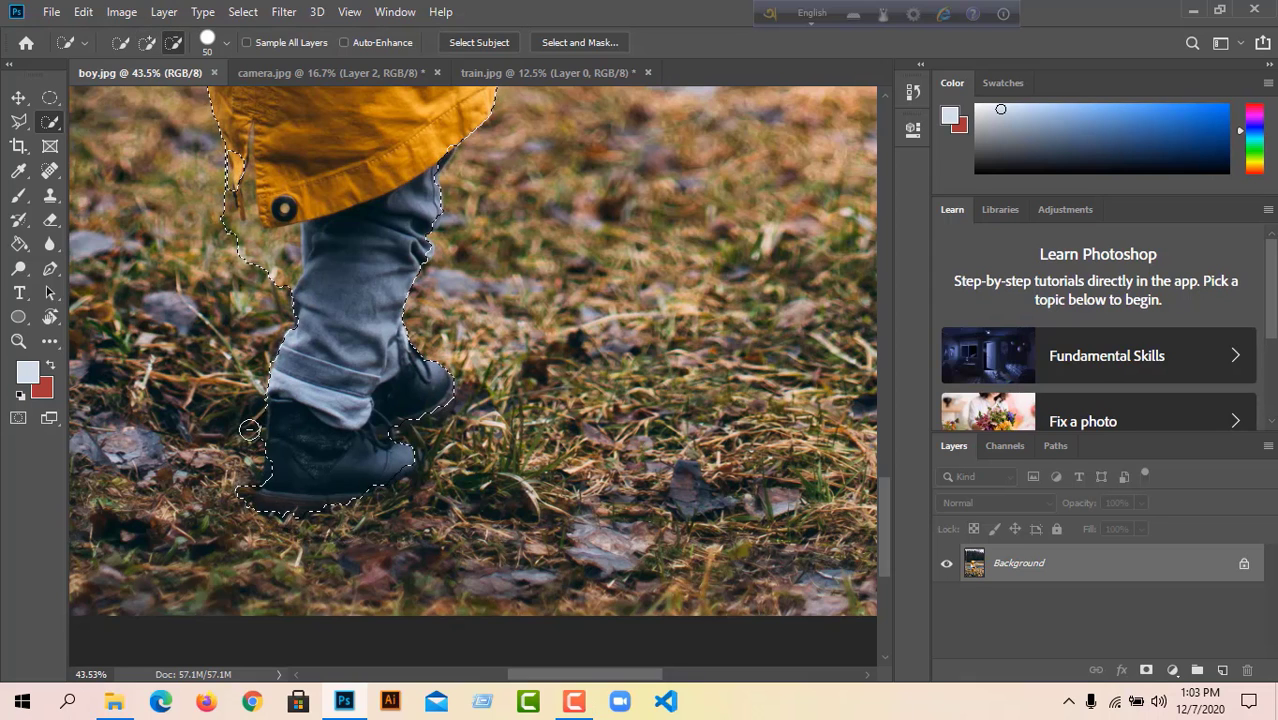
drag(249, 429, 305, 372)
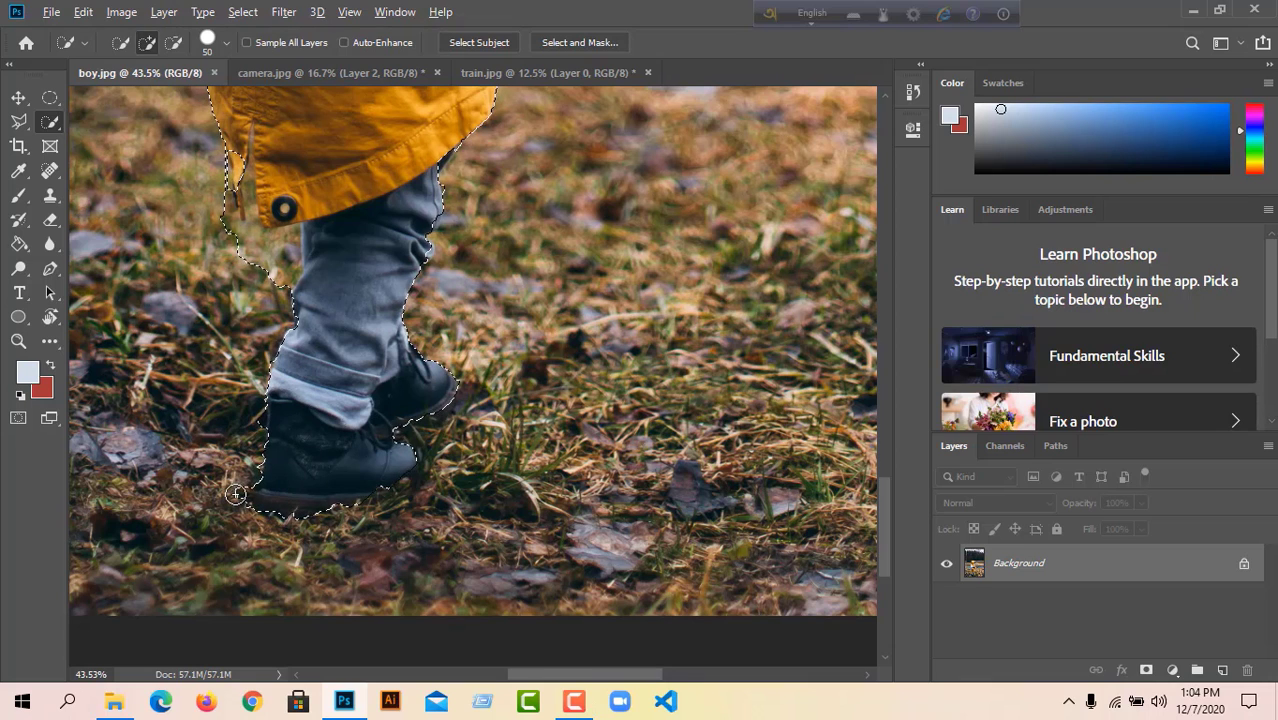
drag(250, 507, 247, 478)
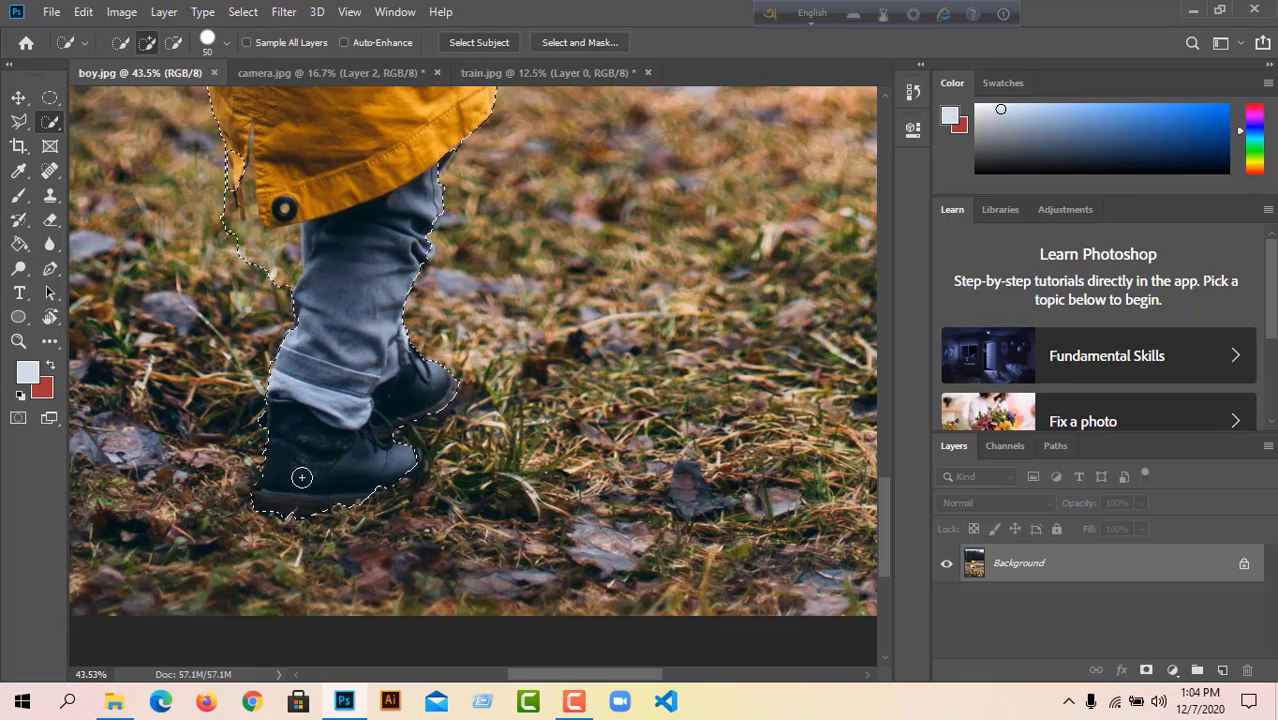
- Subtract the grass behind the trouser leg, below the coat hem and inside the coat's back slit from the selection
mouse_move(250, 430)
mouse_down()
mouse_move(214, 375)
mouse_move(230, 447)
mouse_move(252, 300)
mouse_move(230, 228)
mouse_move(176, 356)
mouse_move(199, 403)
mouse_move(139, 295)
mouse_move(233, 379)
mouse_up()
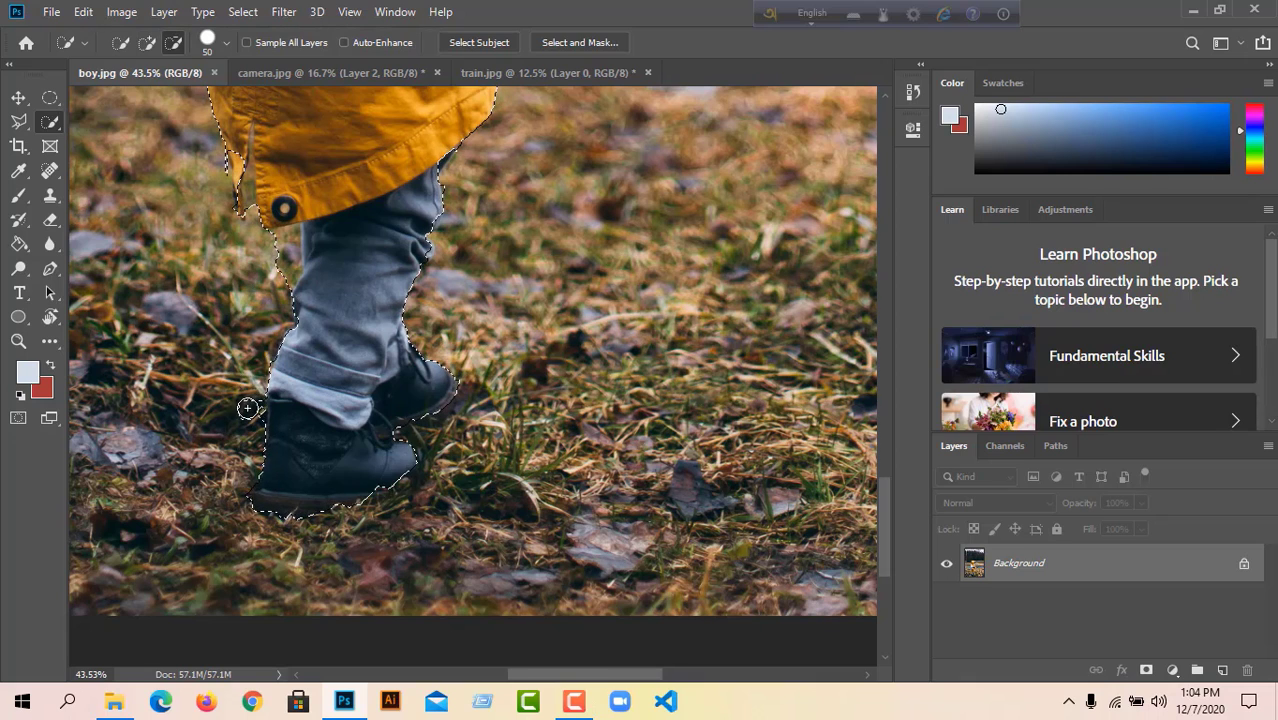
alt+click(250, 416)
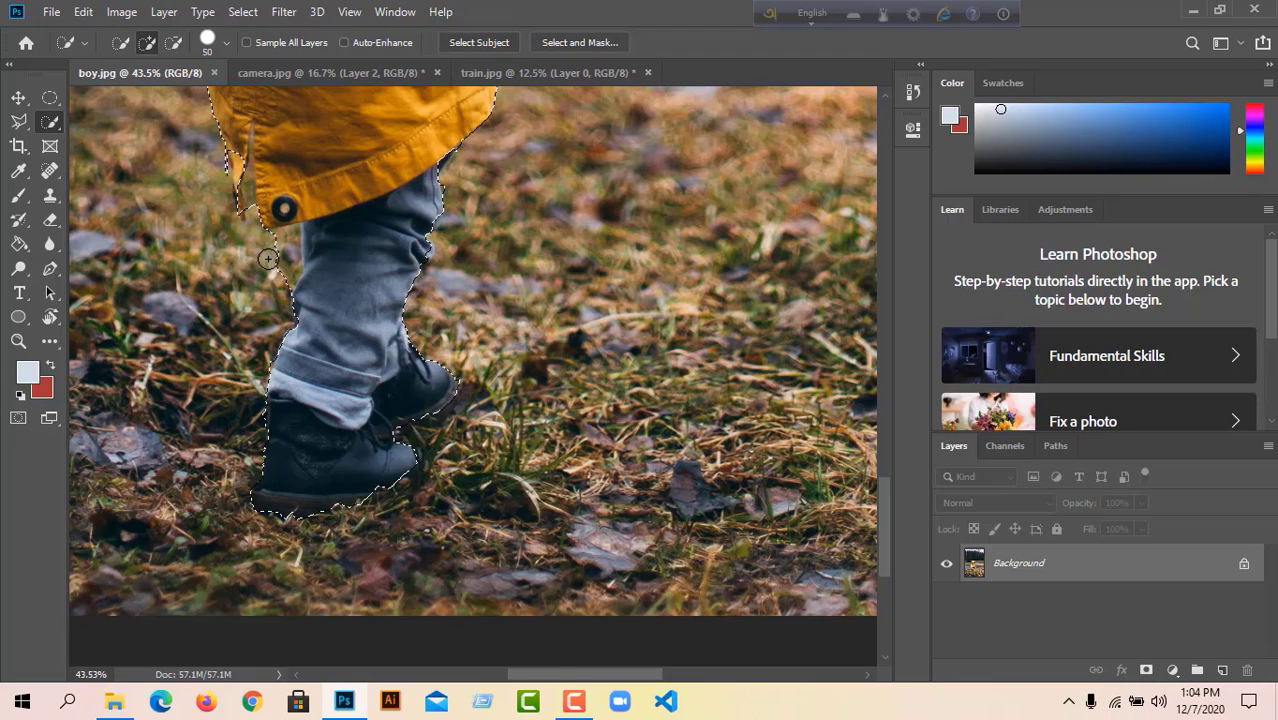
key(alt)
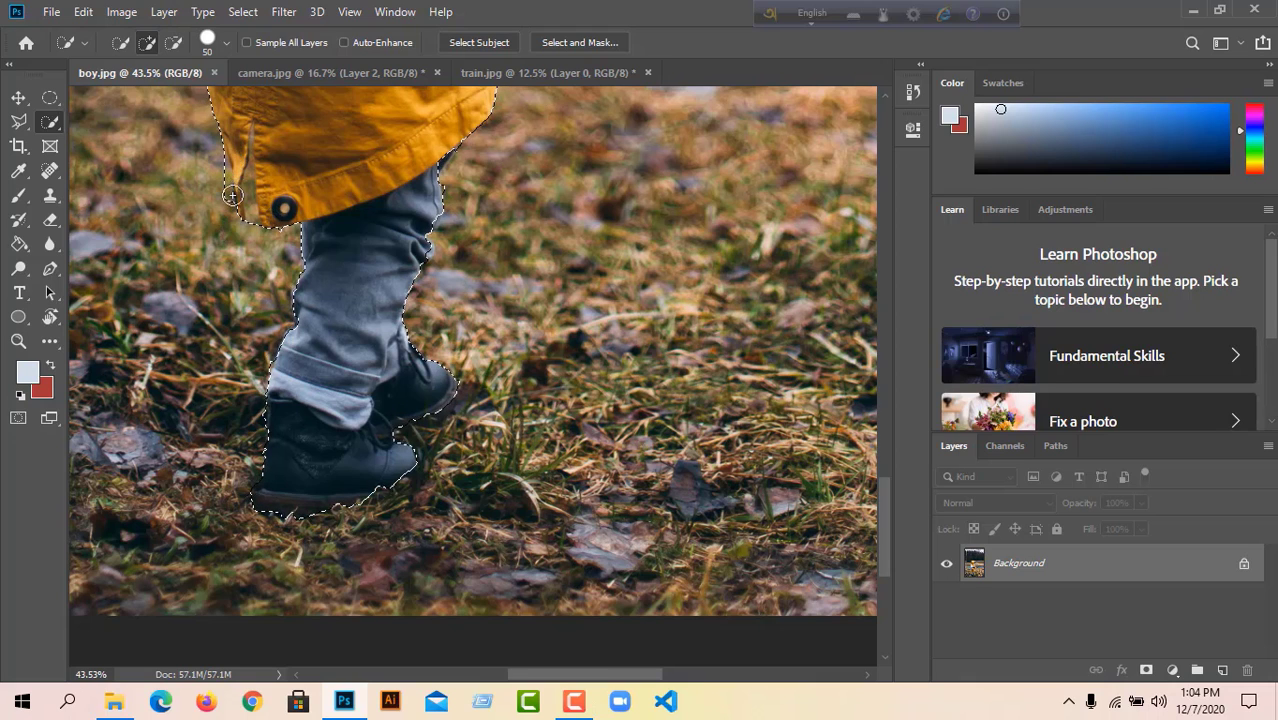
drag(222, 182, 215, 140)
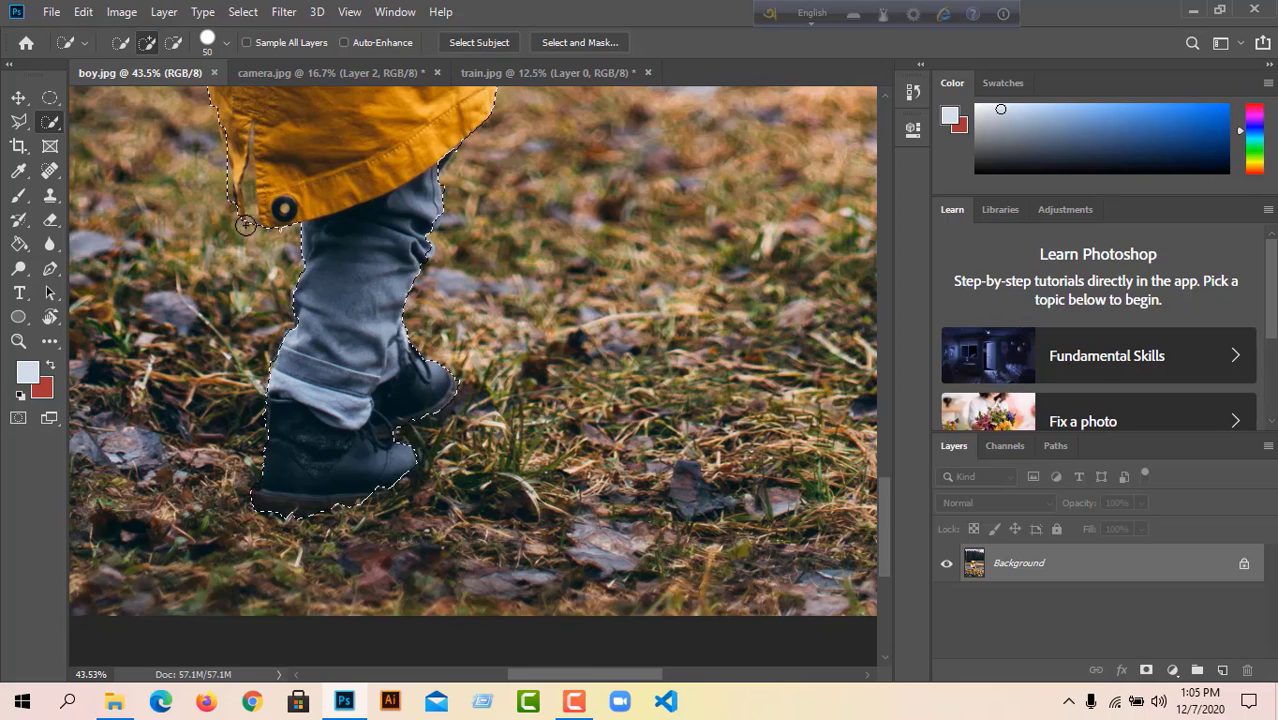
drag(245, 225, 249, 199)
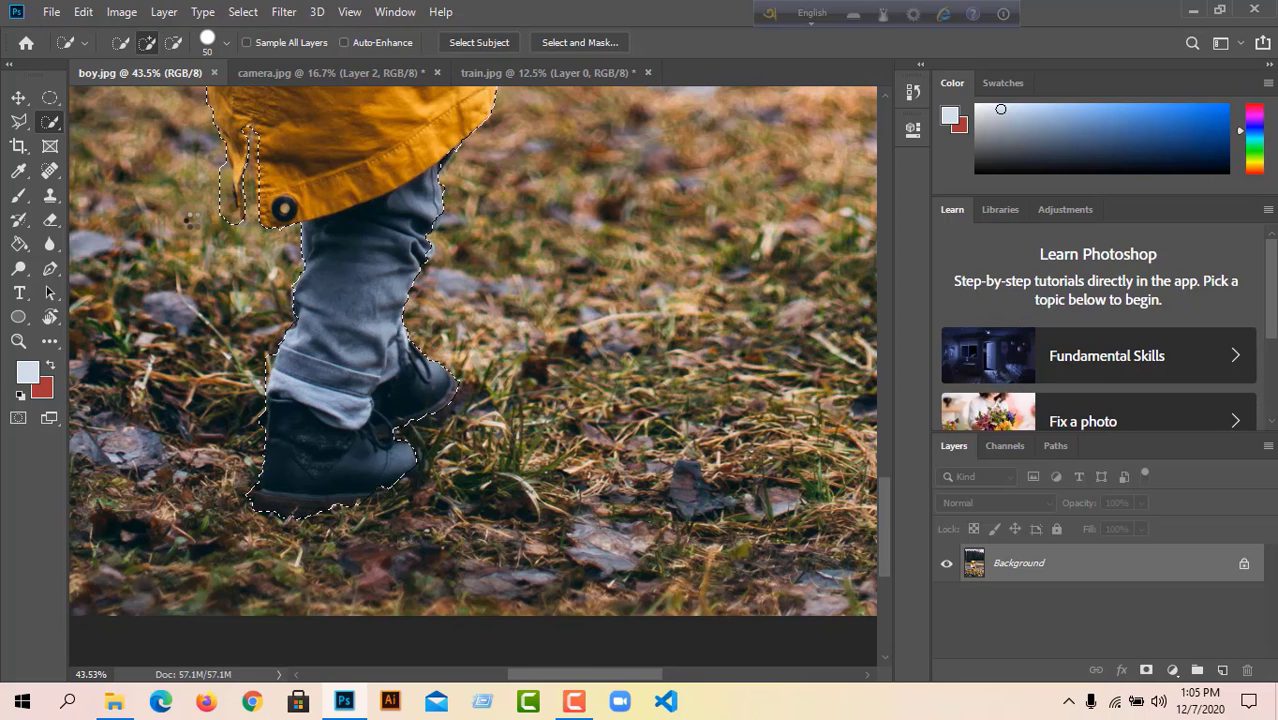
alt+click(284, 208)
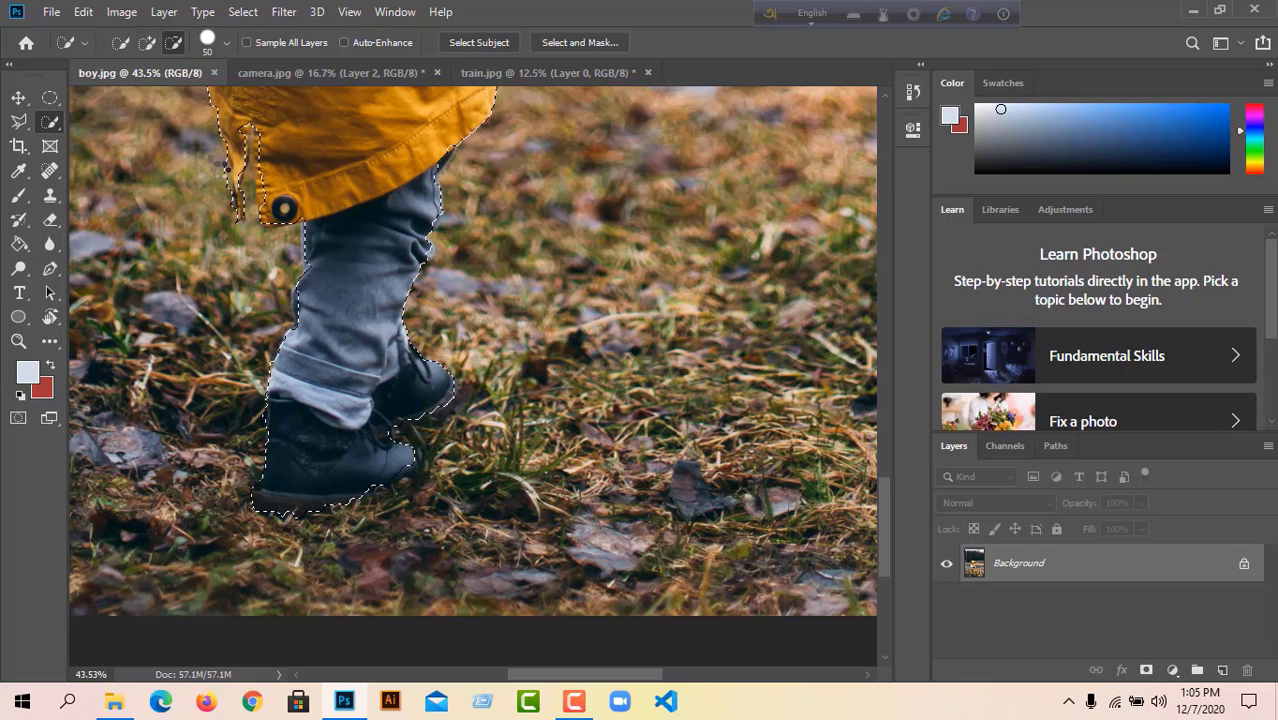
alt+click(235, 128)
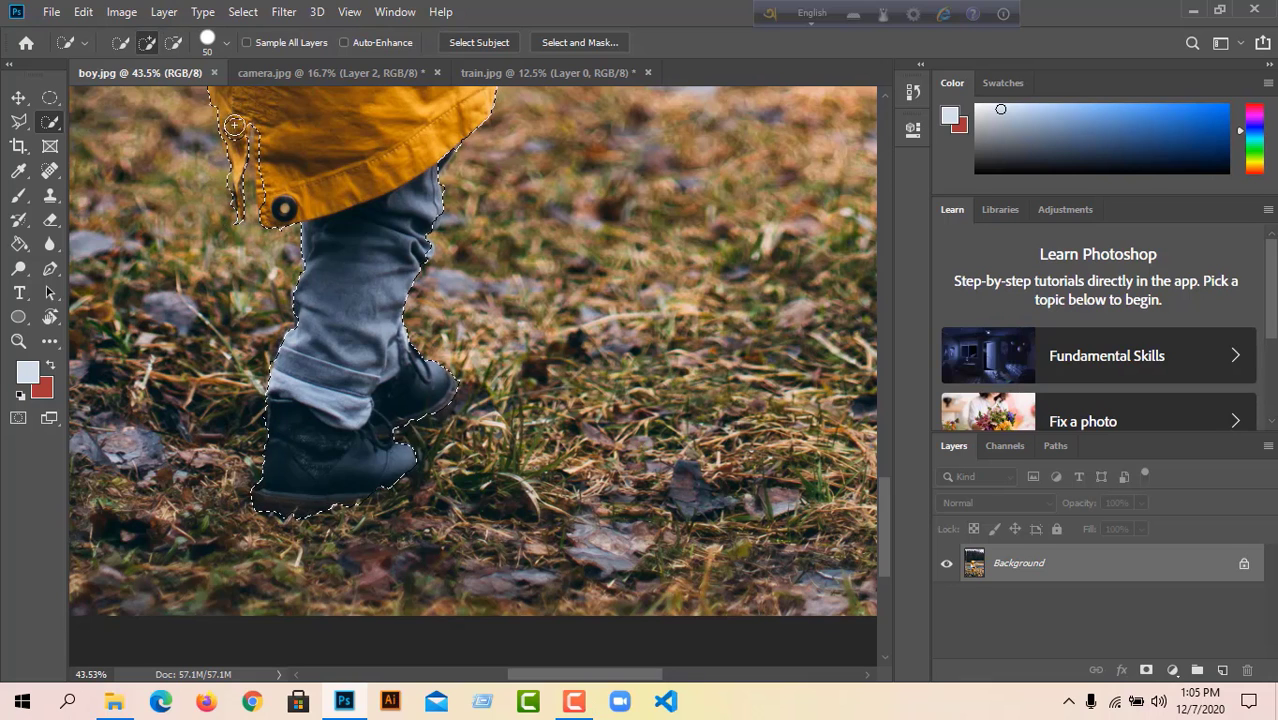
- Open the selection in Select and Mask and refine the edge under the shoes with the 75 px Refine Edge brush
key(ctrl+0)
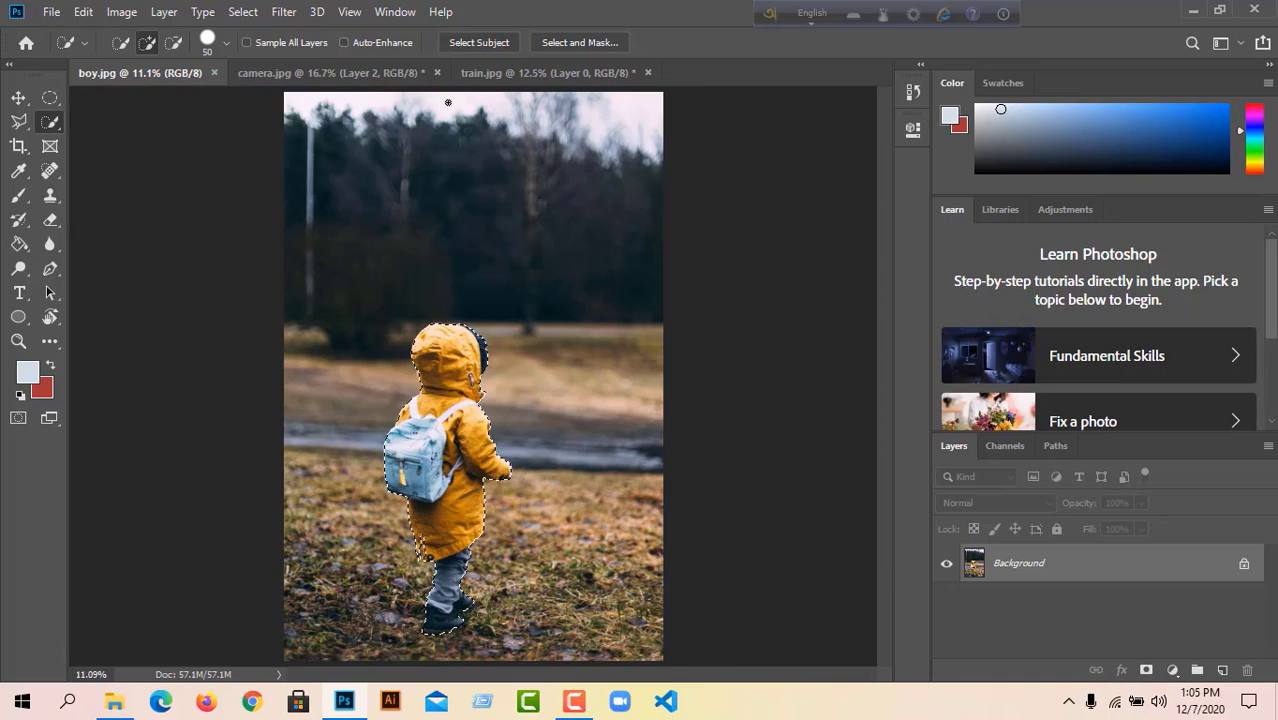
click(552, 42)
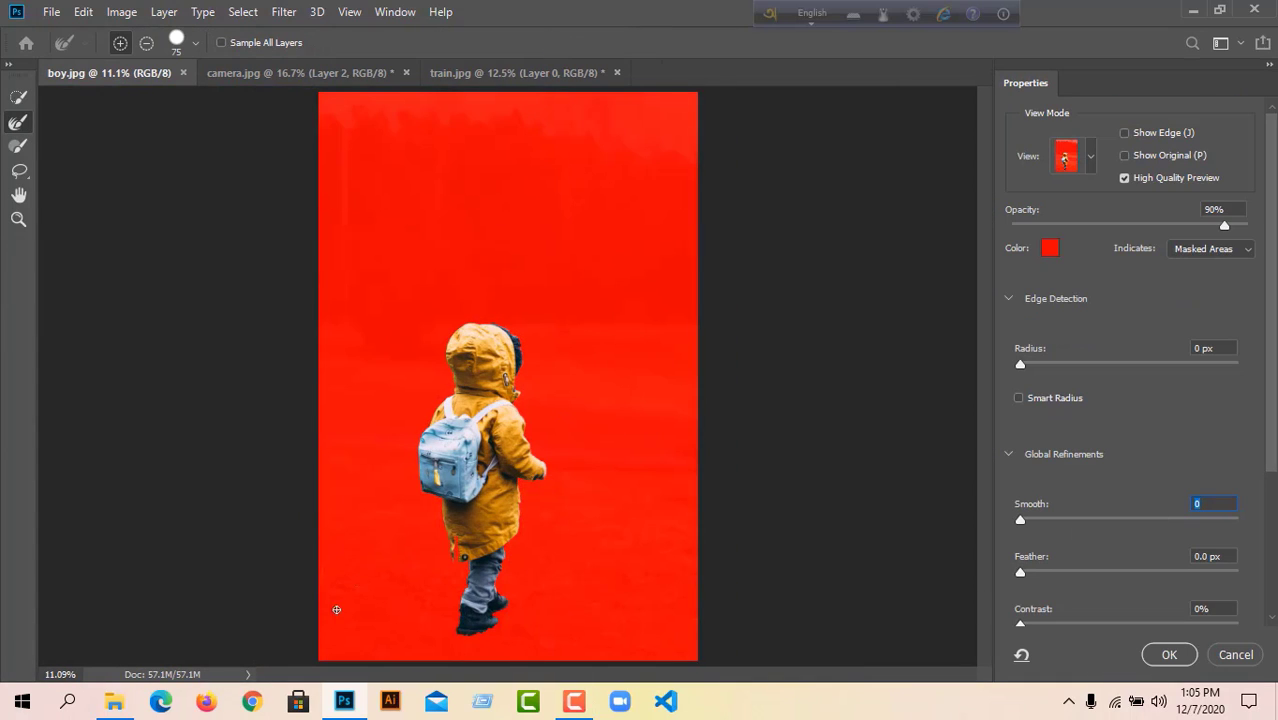
key(ctrl+plus)
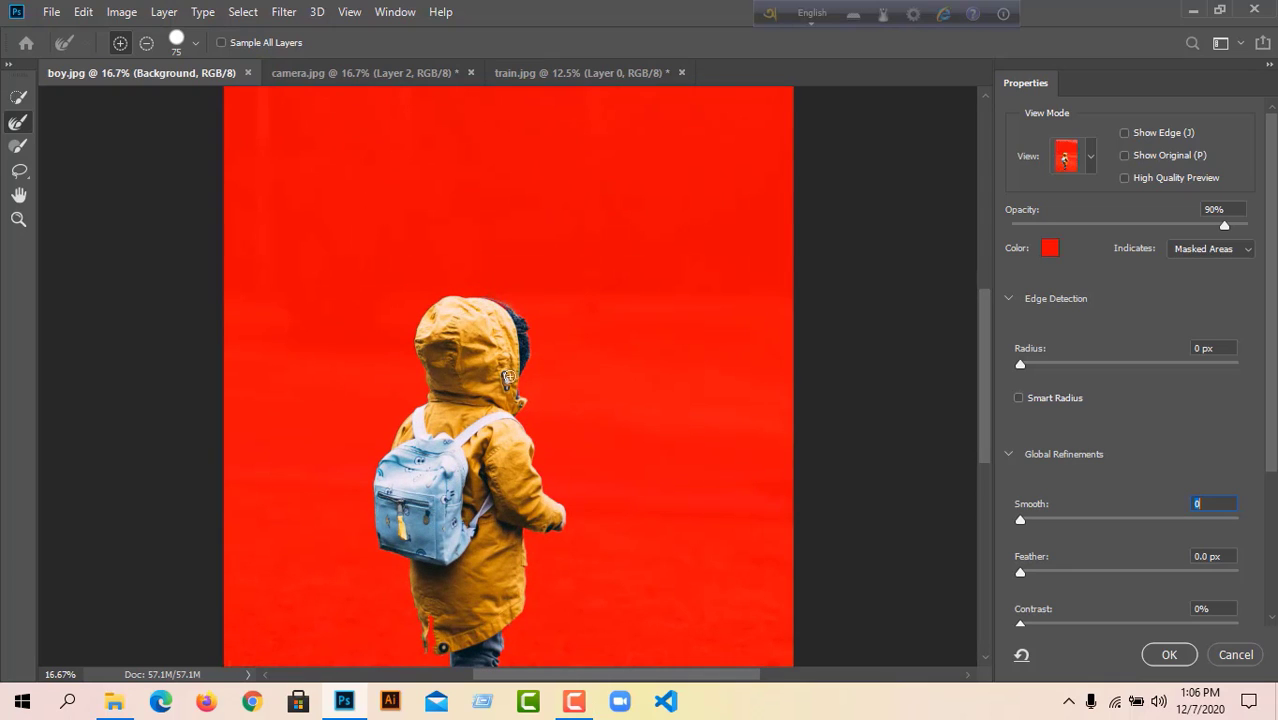
drag(984, 429, 984, 514)
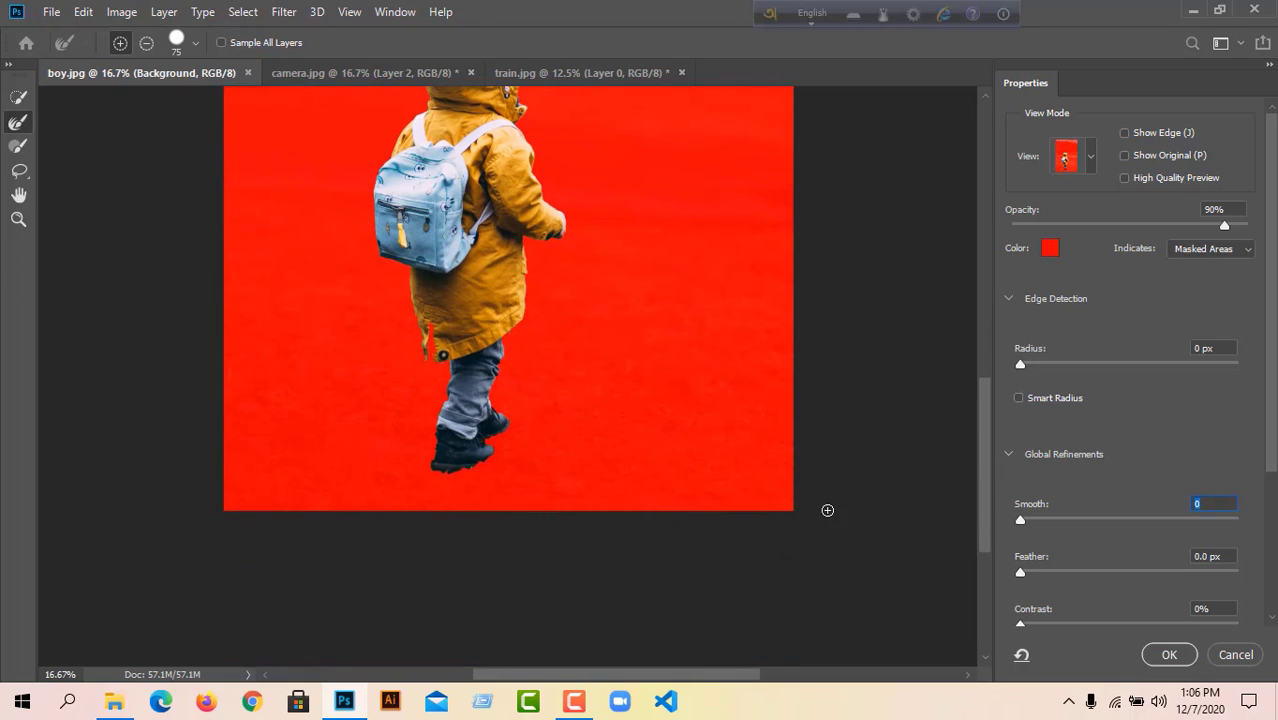
click(146, 43)
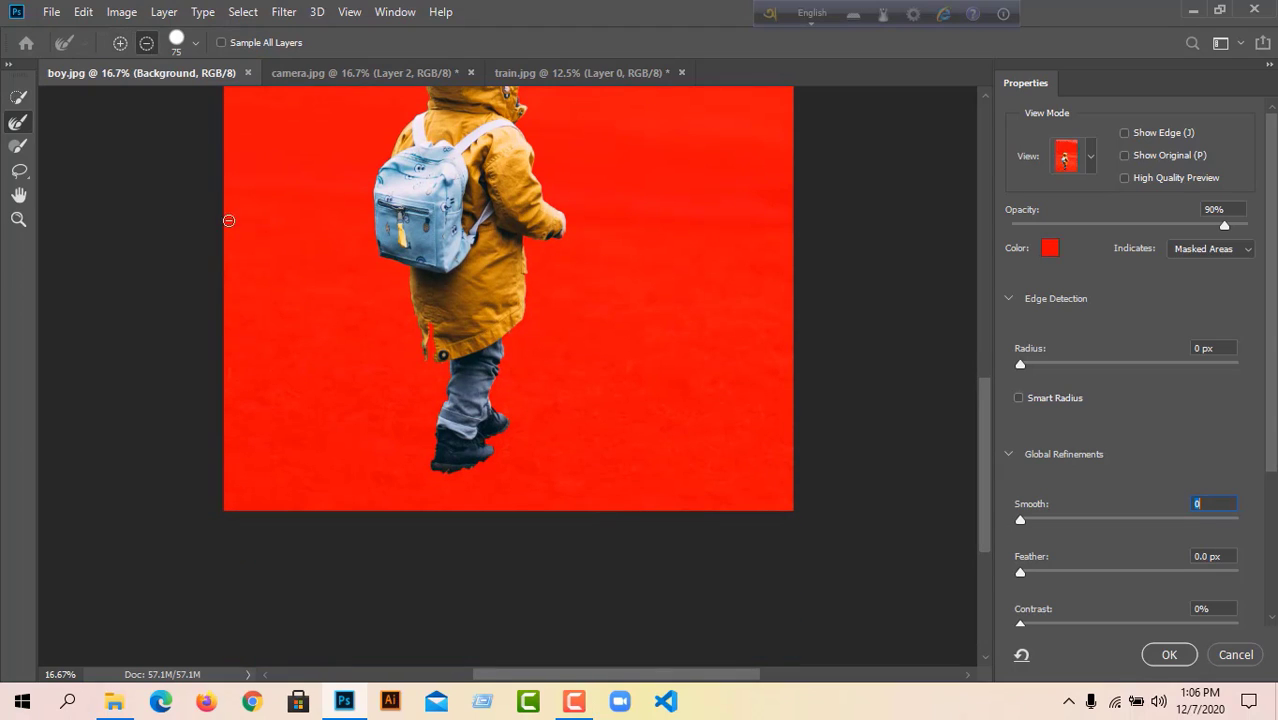
click(465, 467)
key(b)
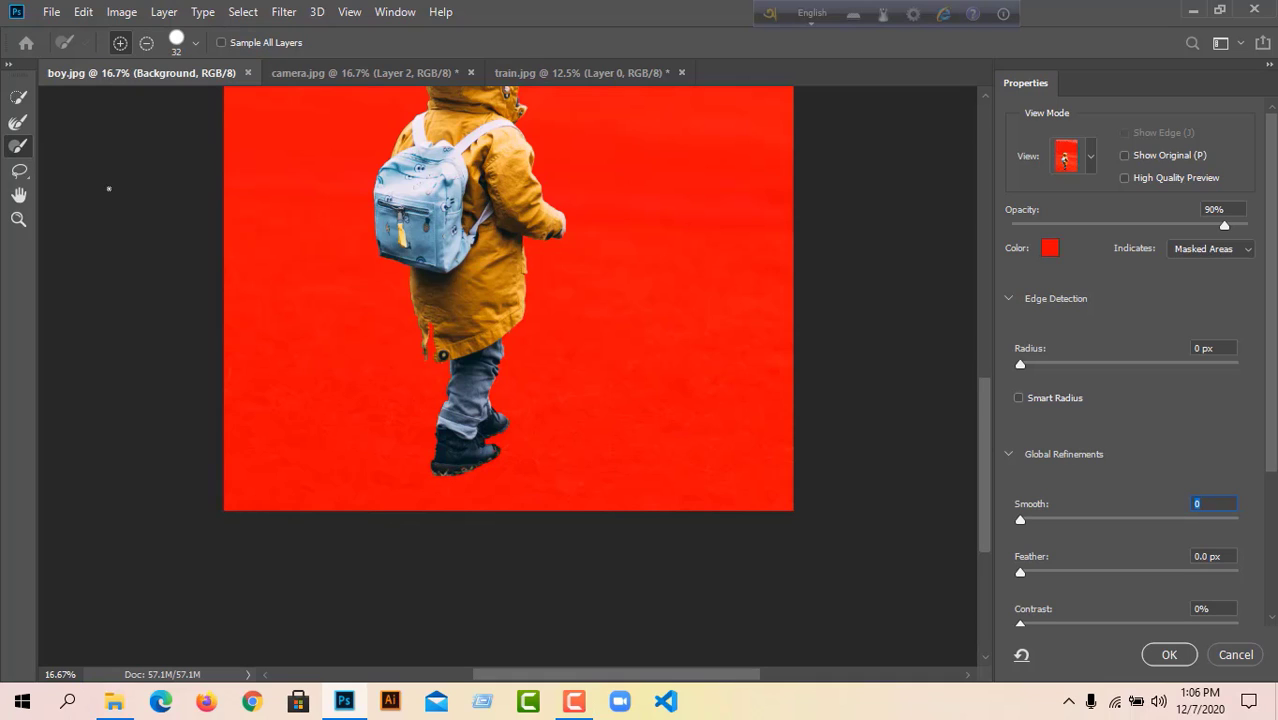
key(r)
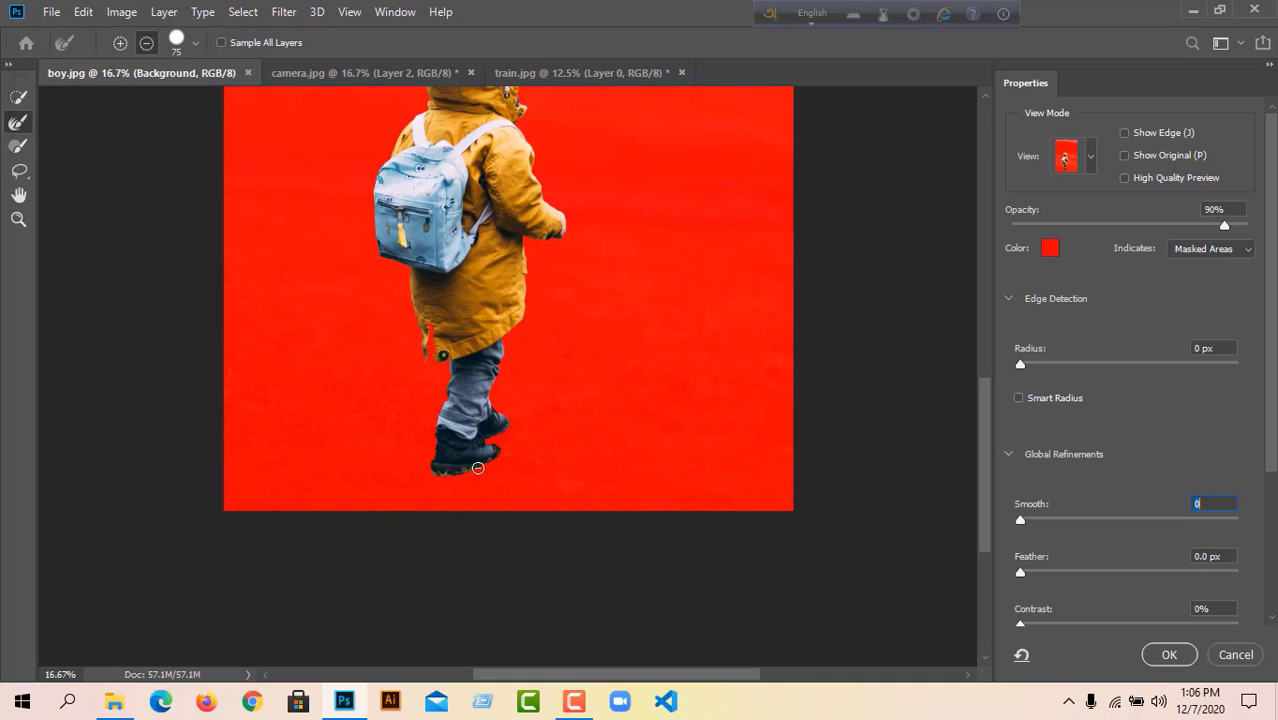
click(119, 43)
mouse_move(494, 476)
mouse_down()
mouse_move(433, 471)
mouse_move(465, 473)
mouse_move(498, 449)
mouse_up()
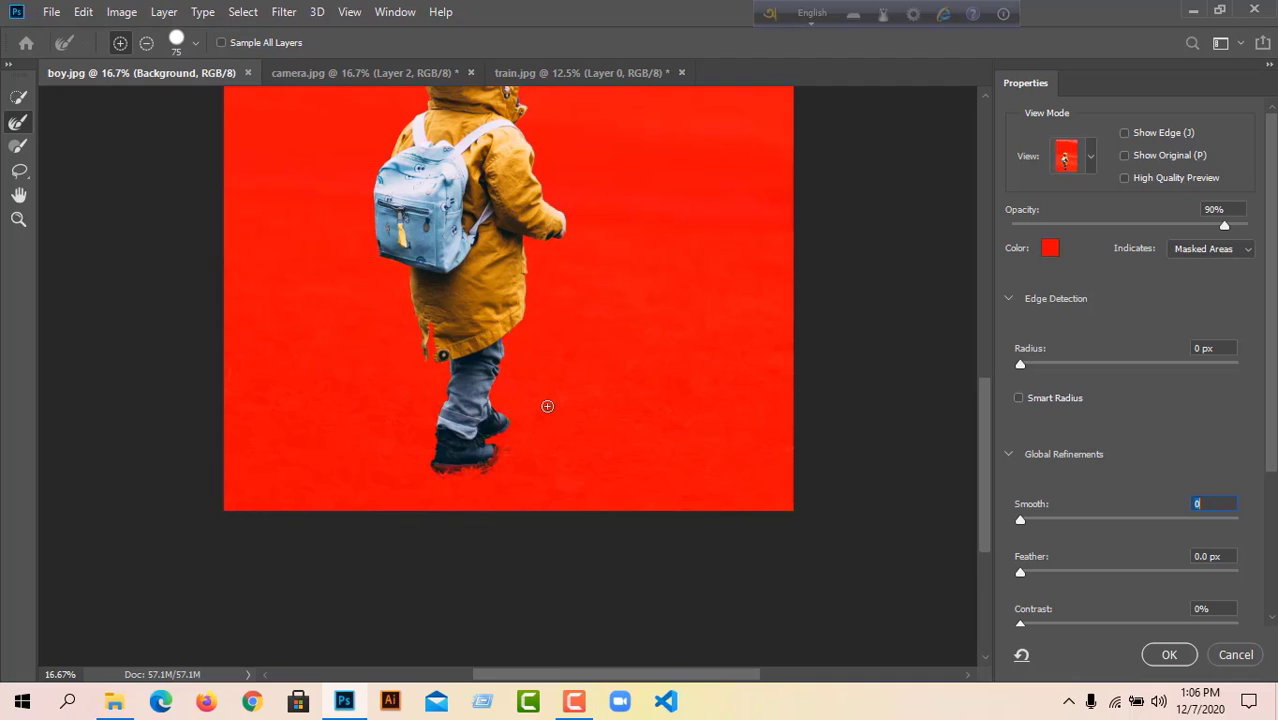
- Increase the Smooth refinement slightly and apply the refined selection of the child
drag(982, 427, 967, 365)
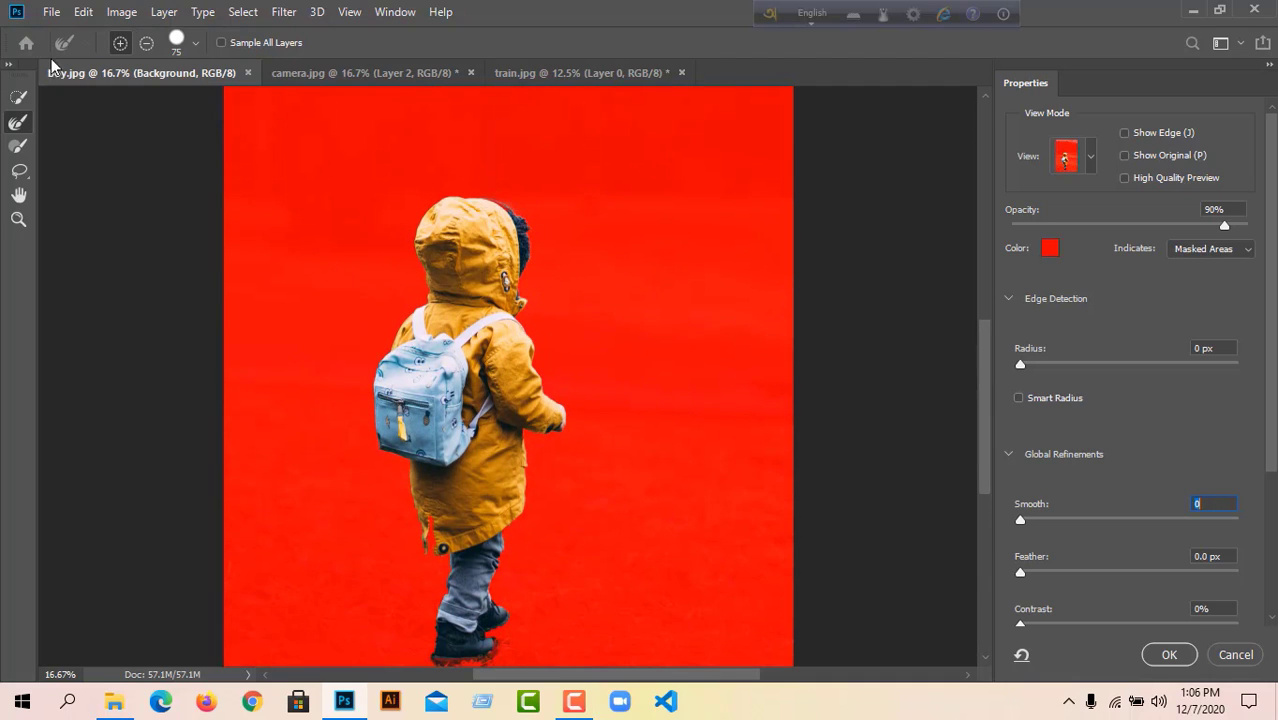
drag(1020, 517, 1052, 517)
click(1167, 655)
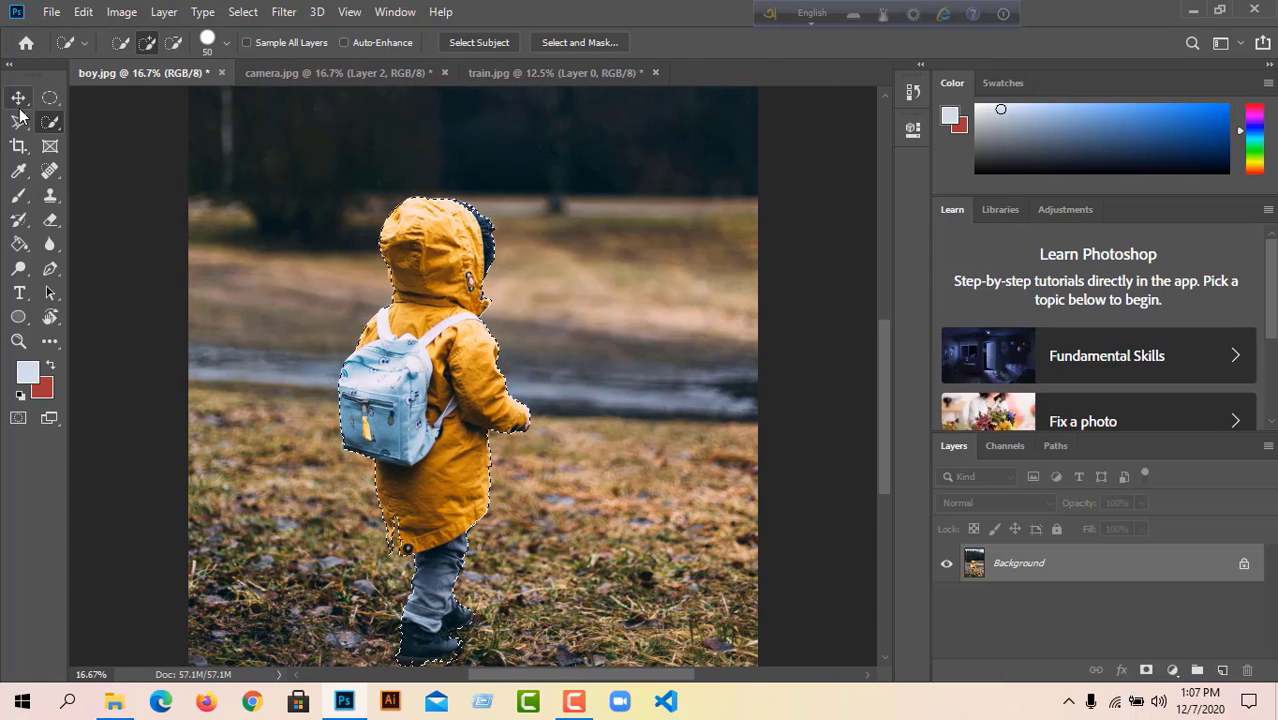
- Move the selected child from boy.jpg into camera.jpg, scale it to about 28%, and place it over the track at the lens
key(v)
drag(458, 420, 470, 340)
key(ctrl+t)
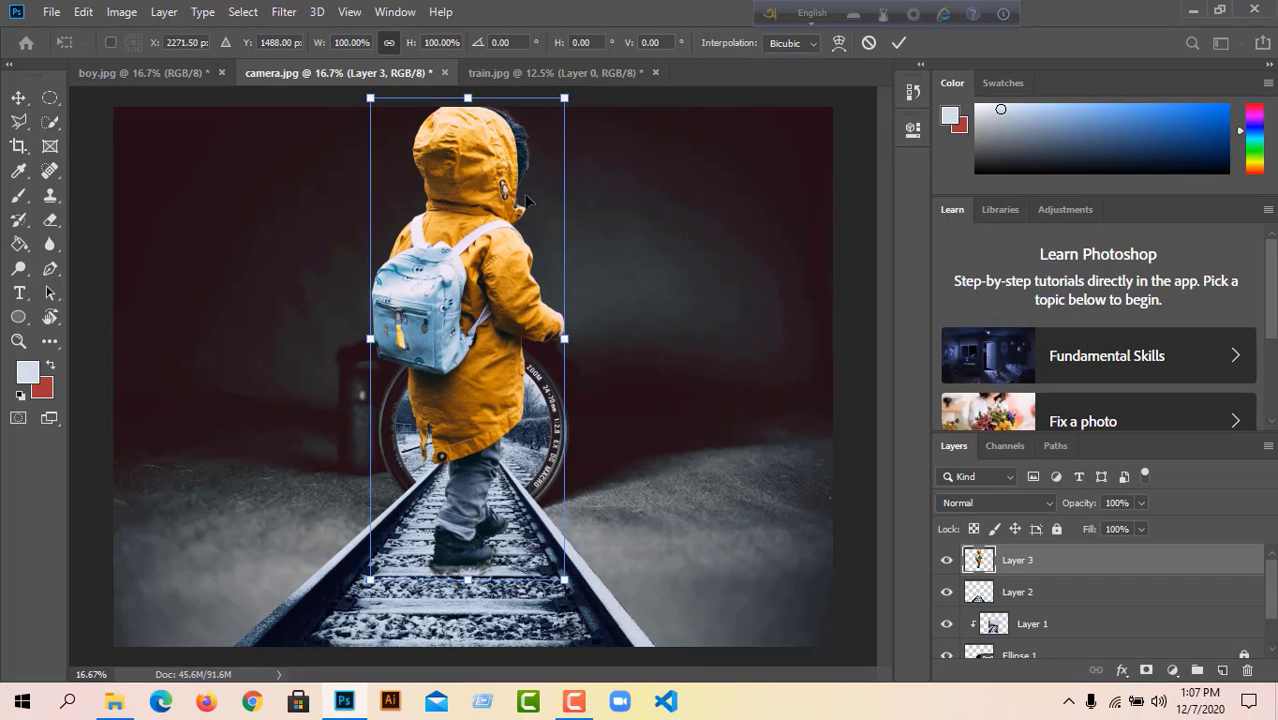
drag(468, 97, 474, 446)
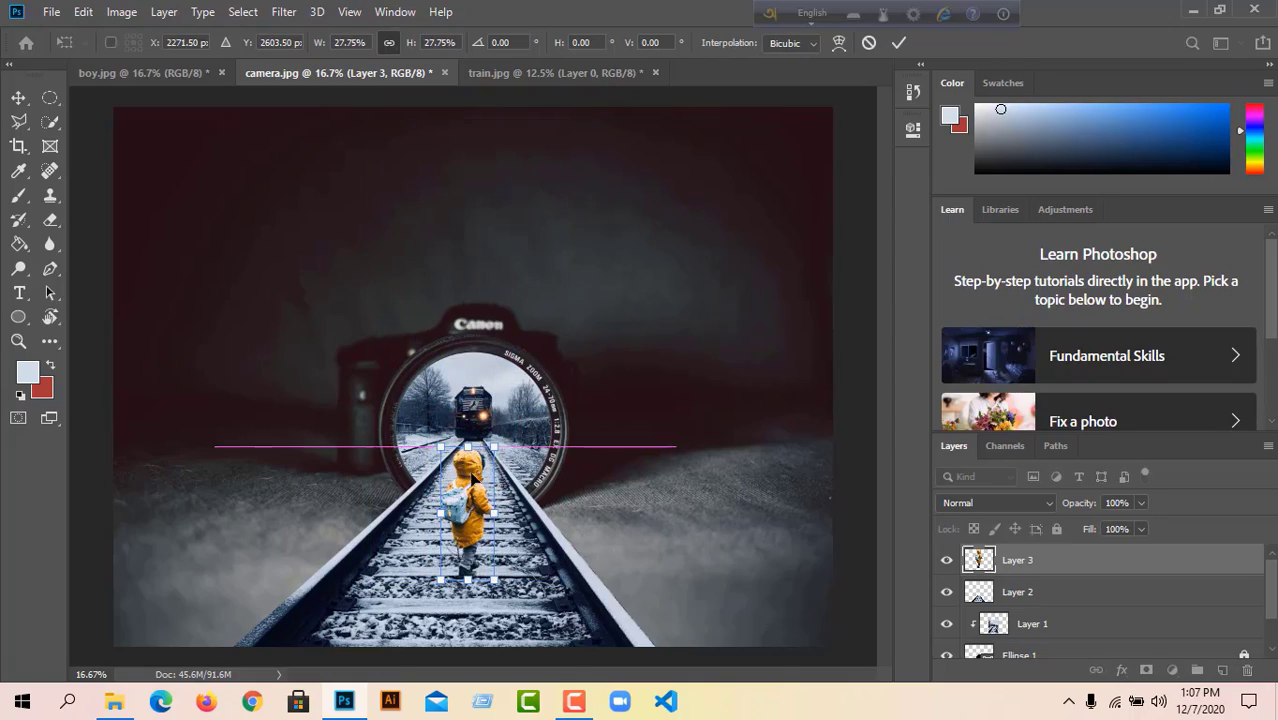
drag(459, 517, 452, 462)
- Scale the child down further to about 36% and stand it at the track's left rail, just in front of the train
click(18, 341)
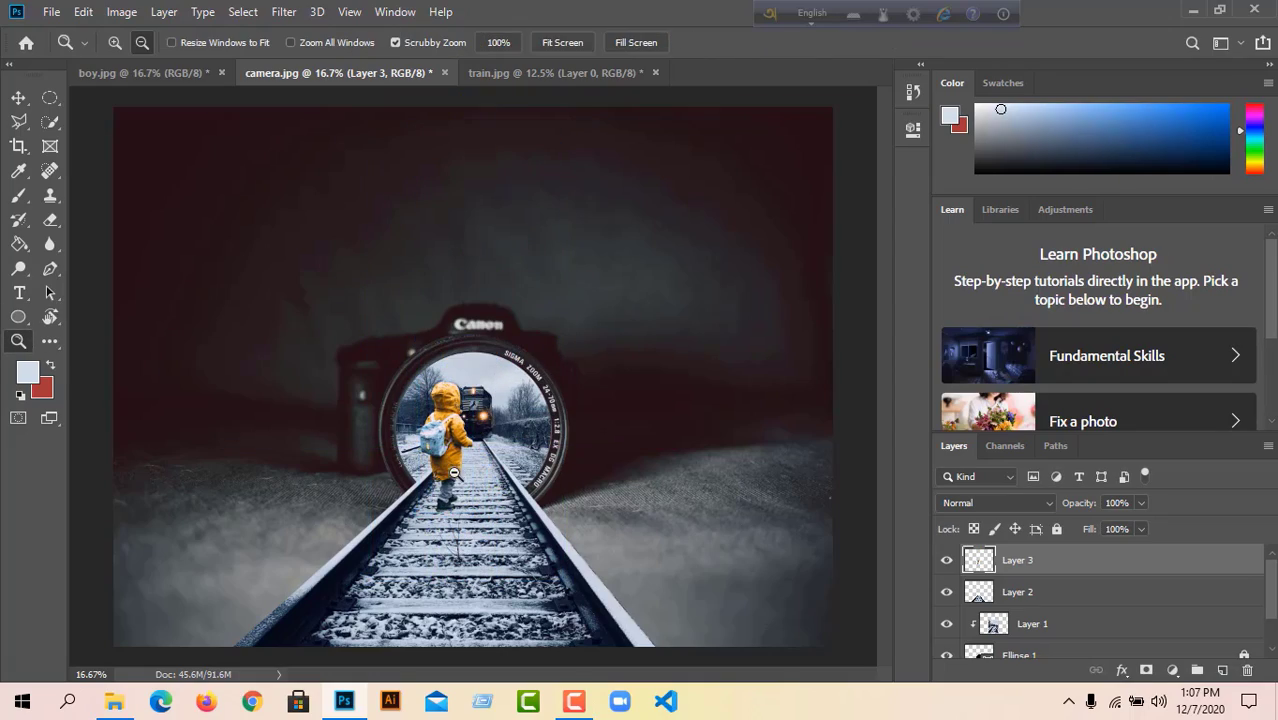
click(553, 498)
drag(553, 498, 600, 500)
click(18, 98)
drag(390, 311, 478, 322)
key(ctrl+t)
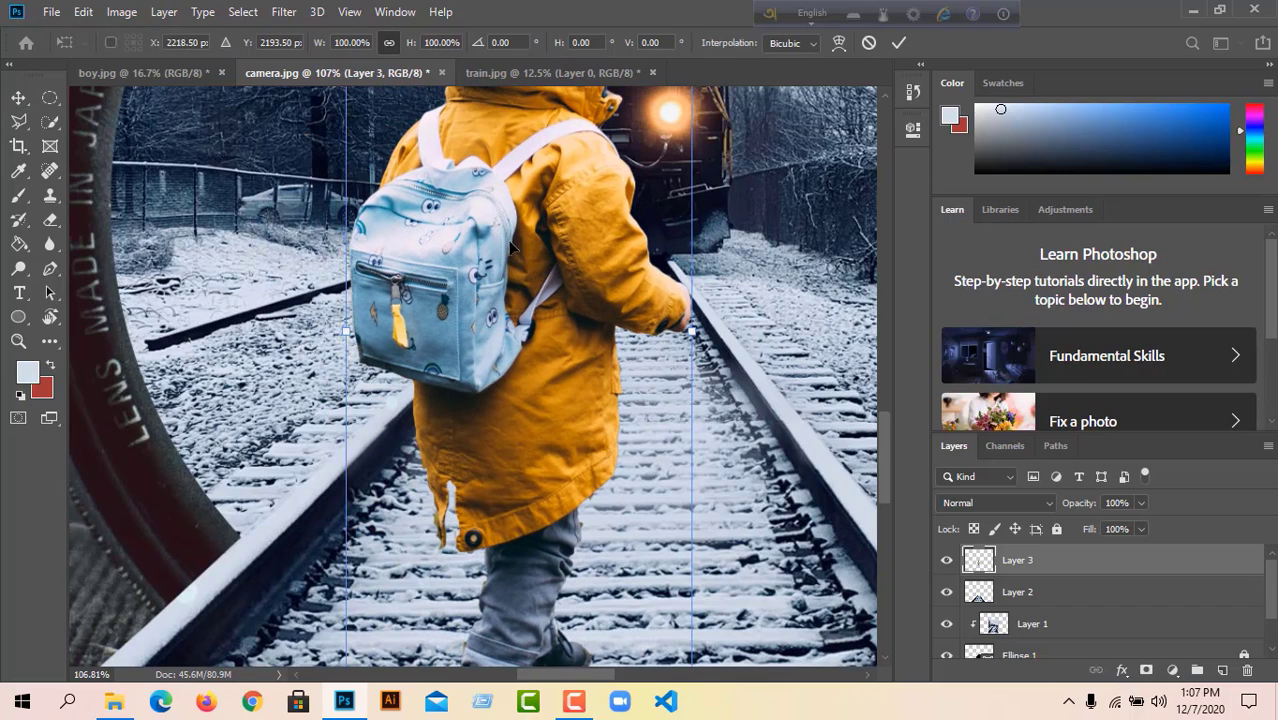
drag(692, 332, 445, 317)
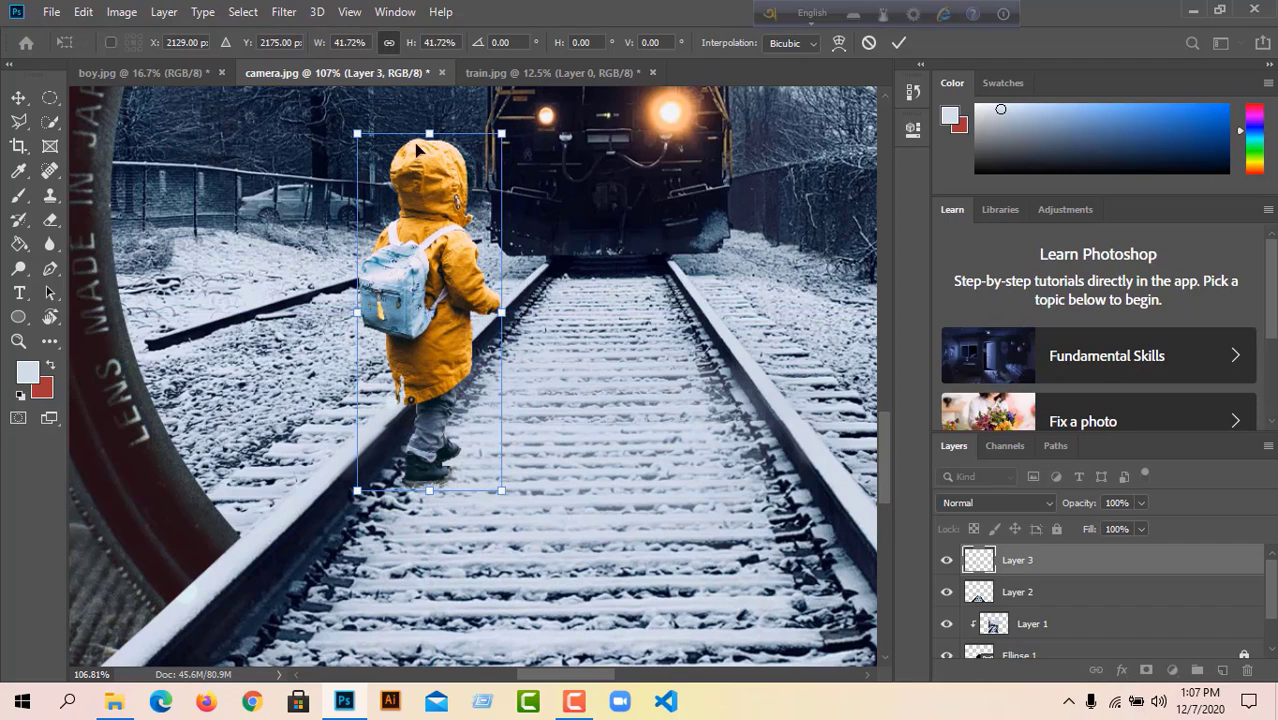
drag(429, 133, 429, 151)
drag(364, 318, 362, 318)
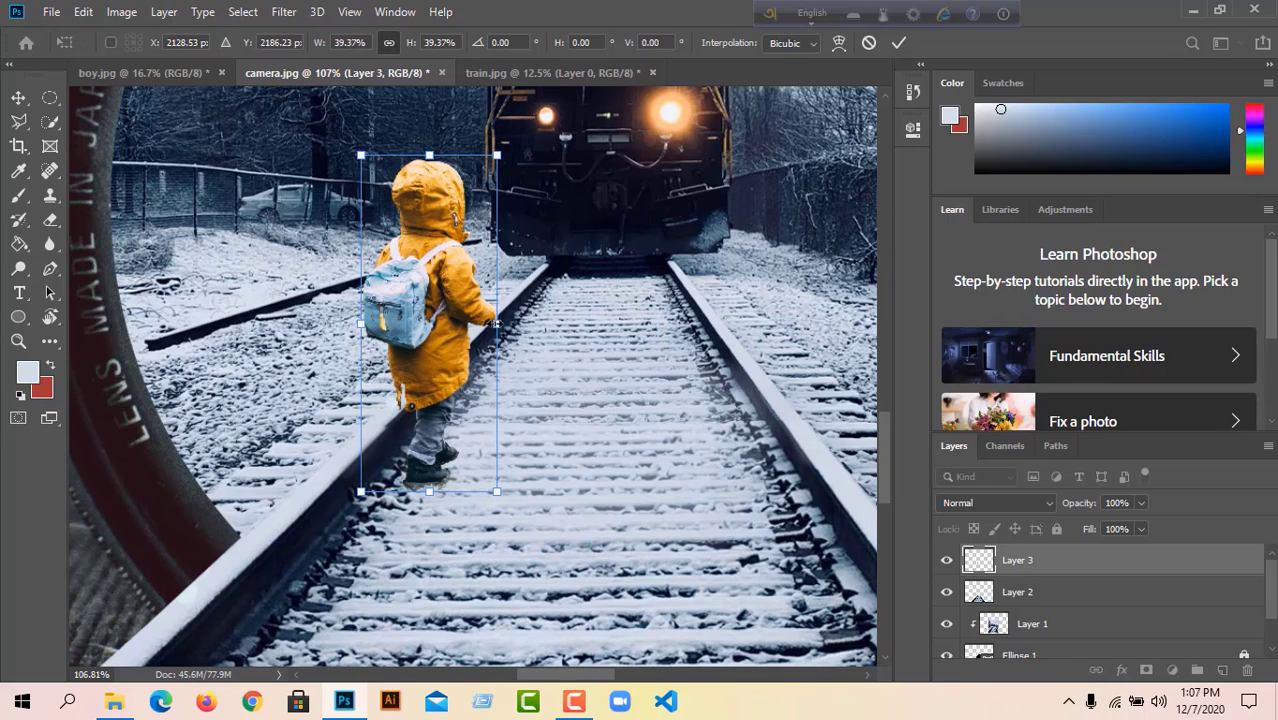
drag(496, 323, 425, 318)
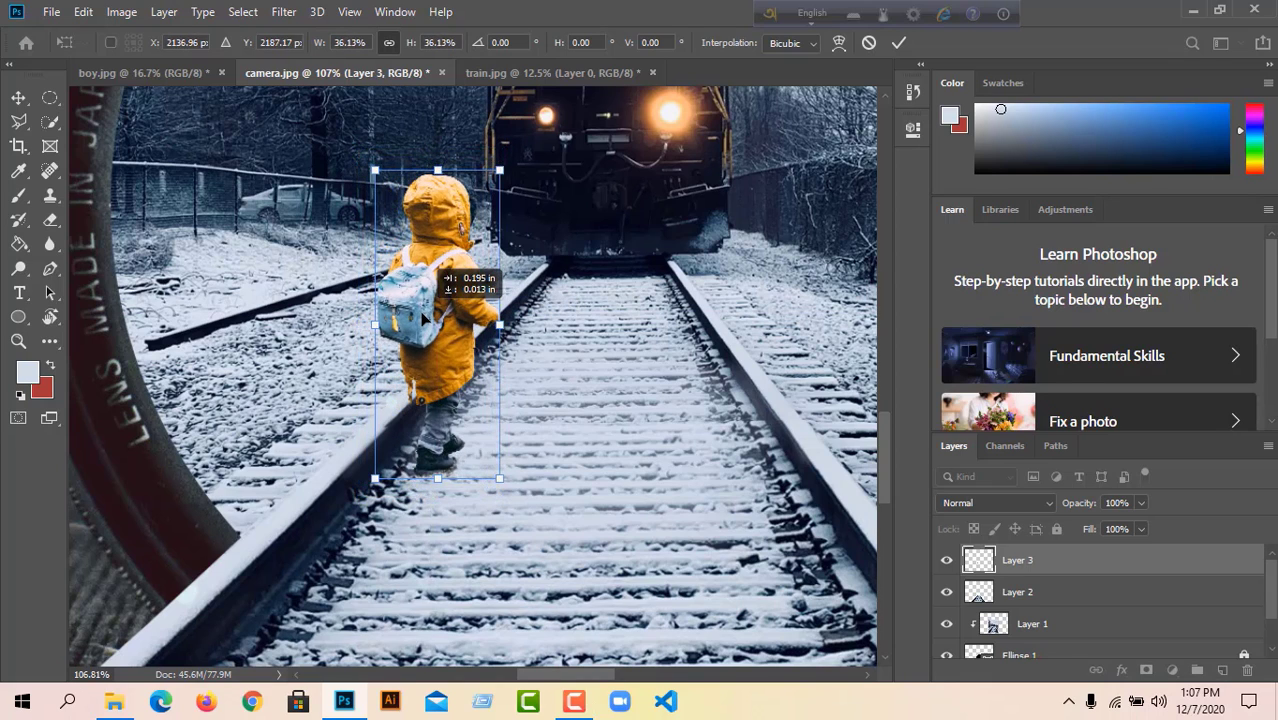
key(ctrl+0)
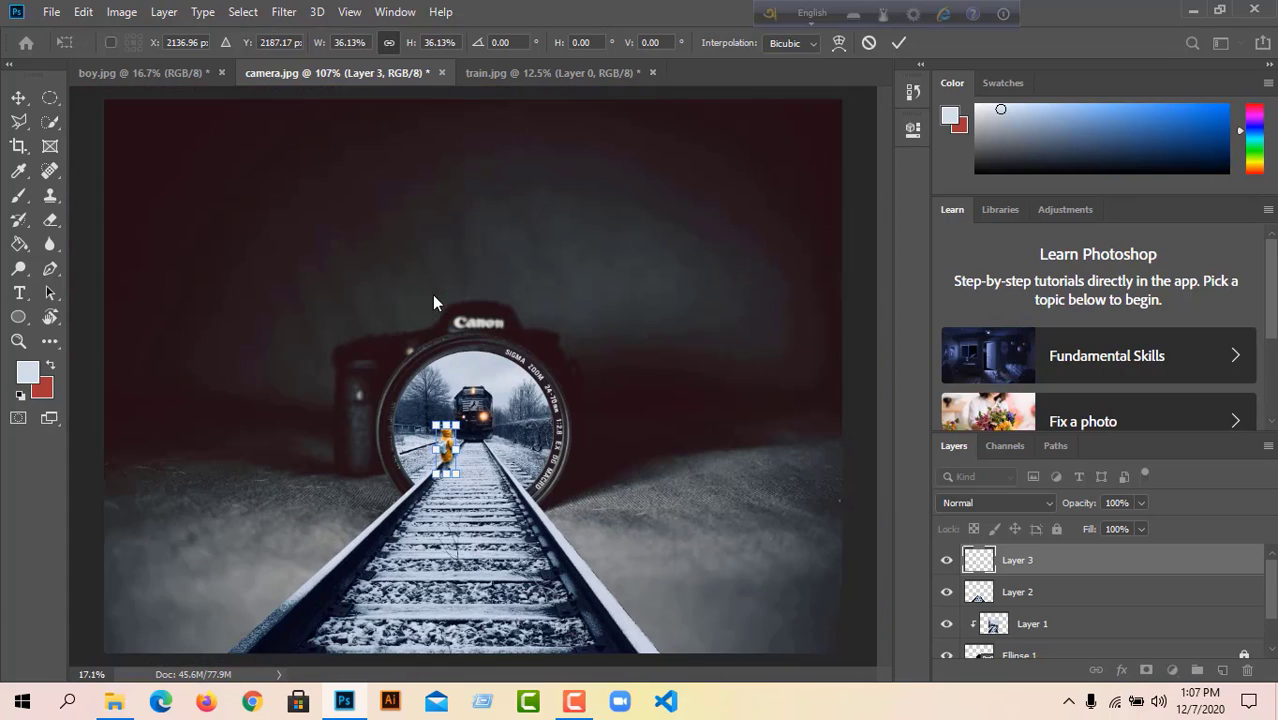
key(Return)
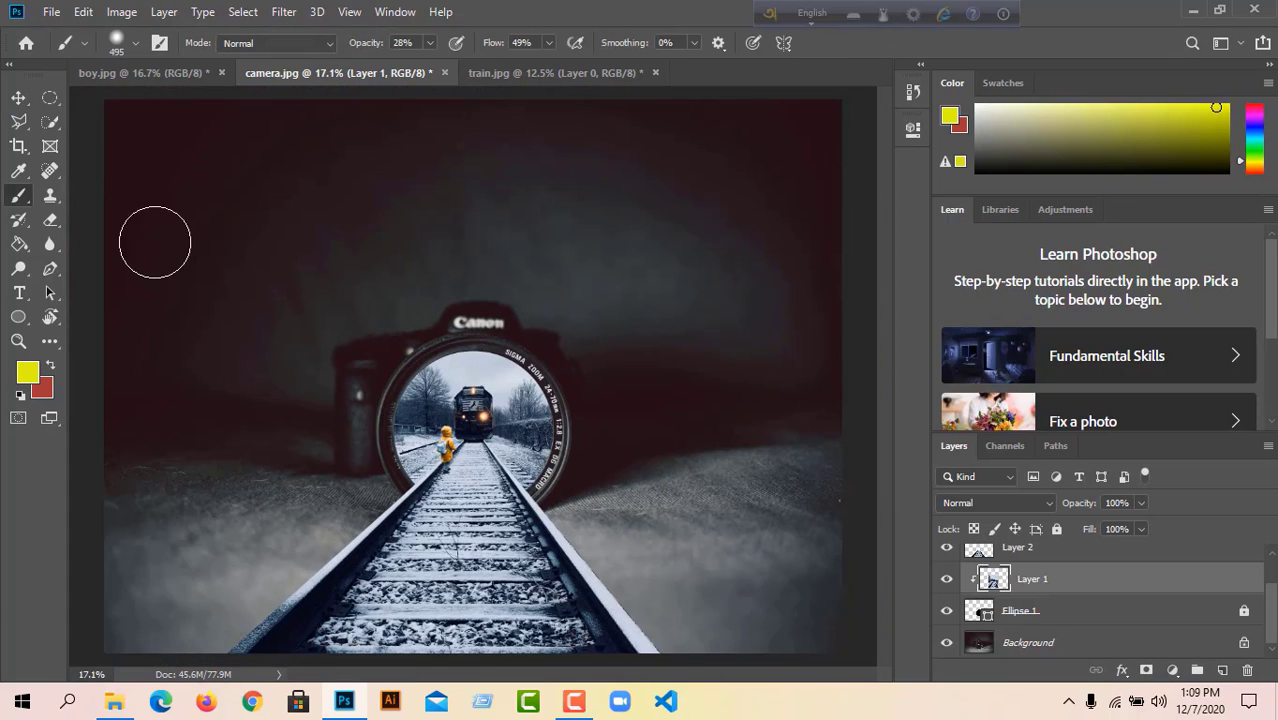
- Start saving a copy of the composite to the Desktop in JPEG format
click(18, 98)
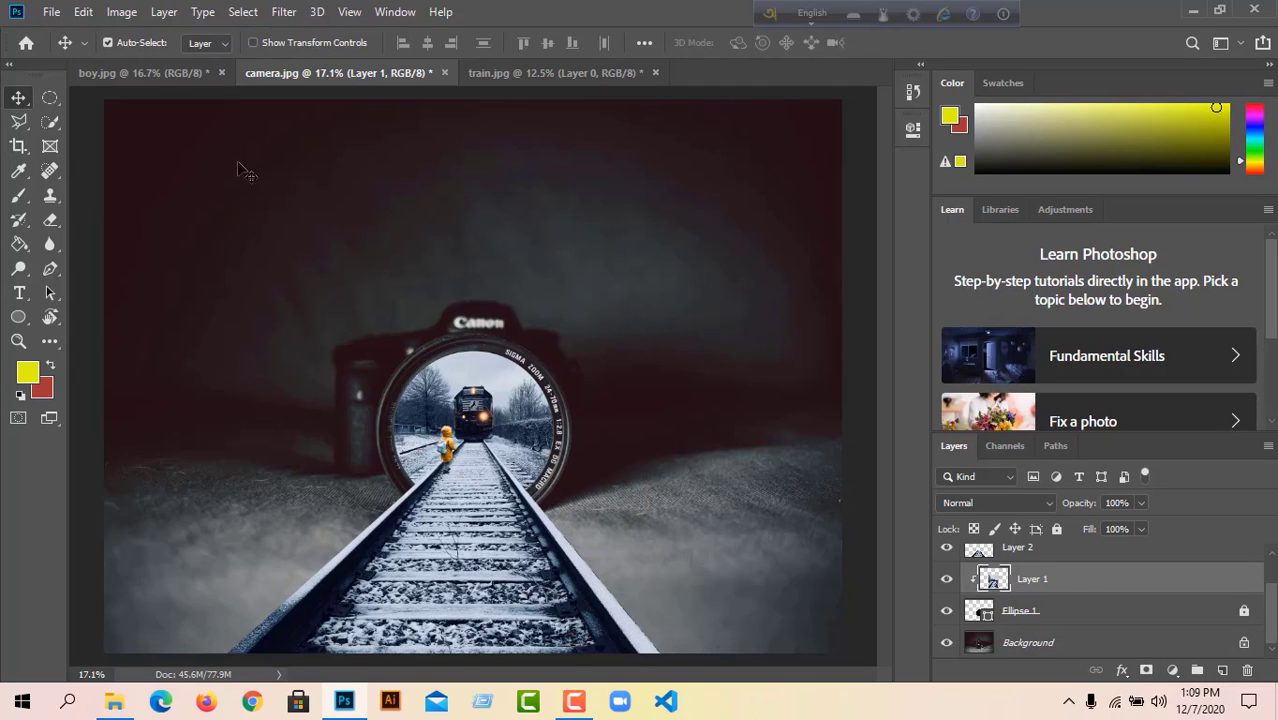
click(51, 11)
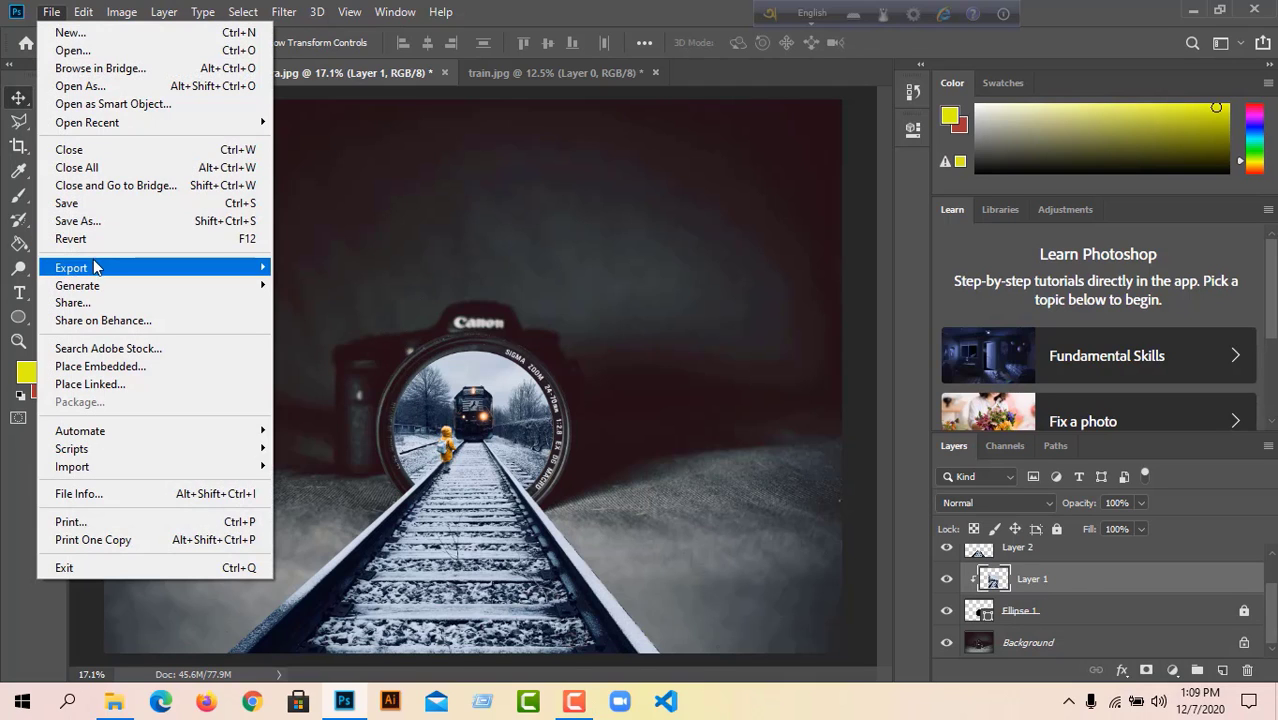
click(88, 220)
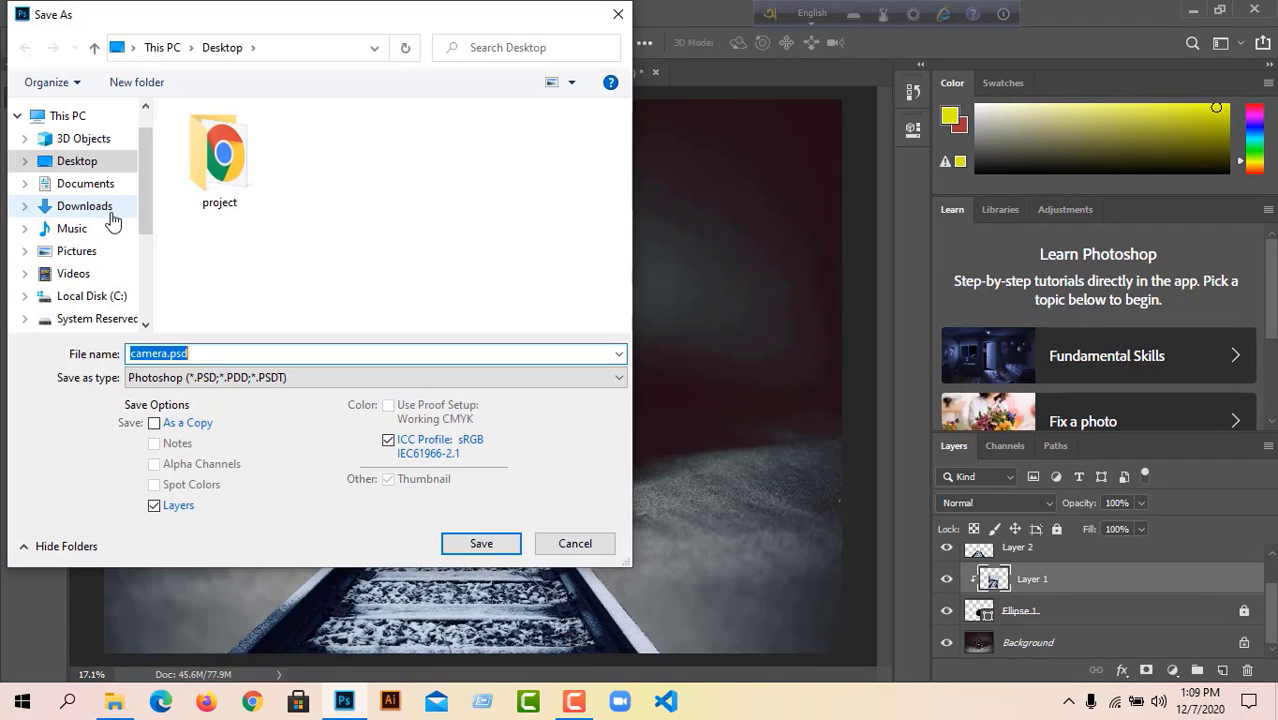
click(230, 377)
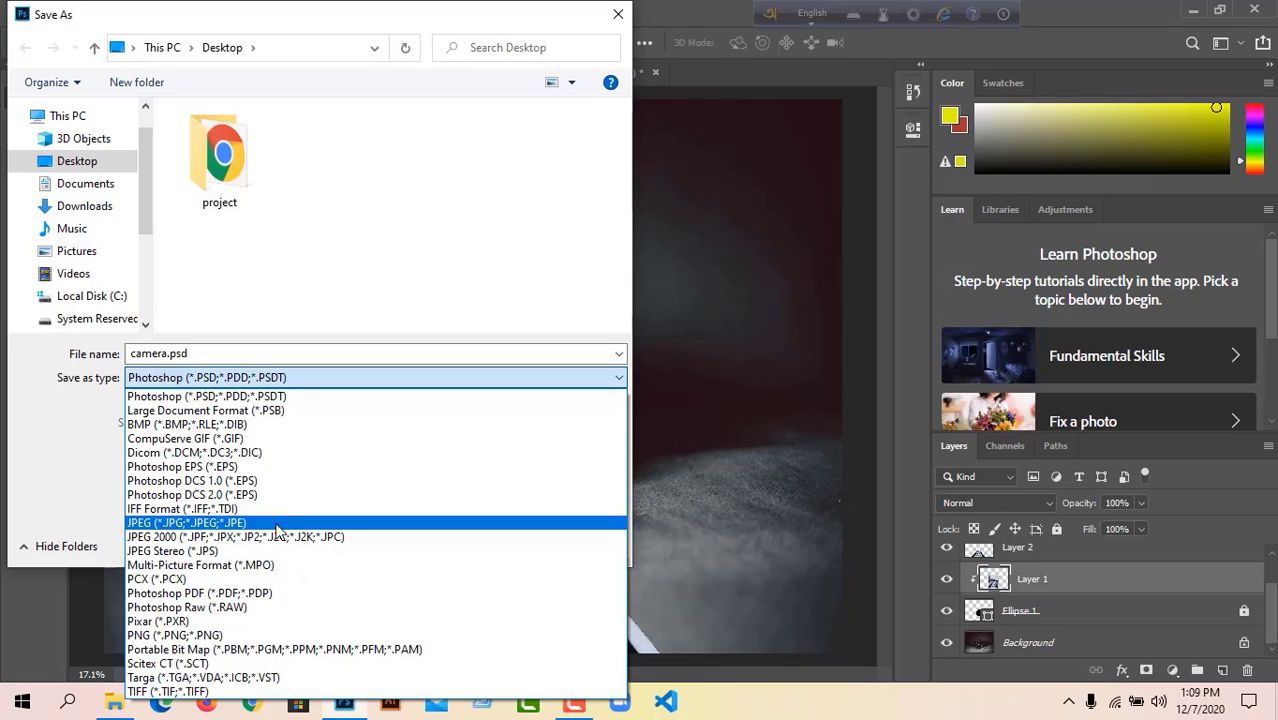
click(280, 525)
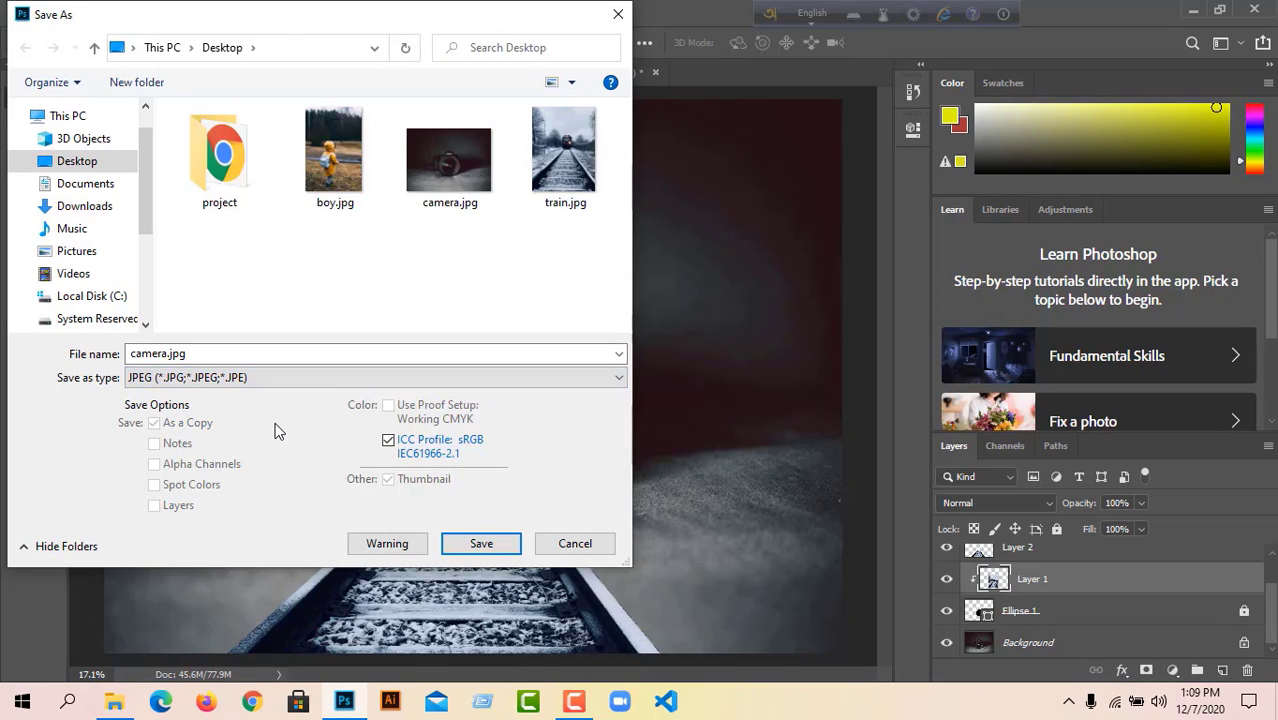
- Name the file "baby in font a train" and save it at quality 12 (Maximum) with the Progressive format and 3 scans
key(alt+n)
text(b)
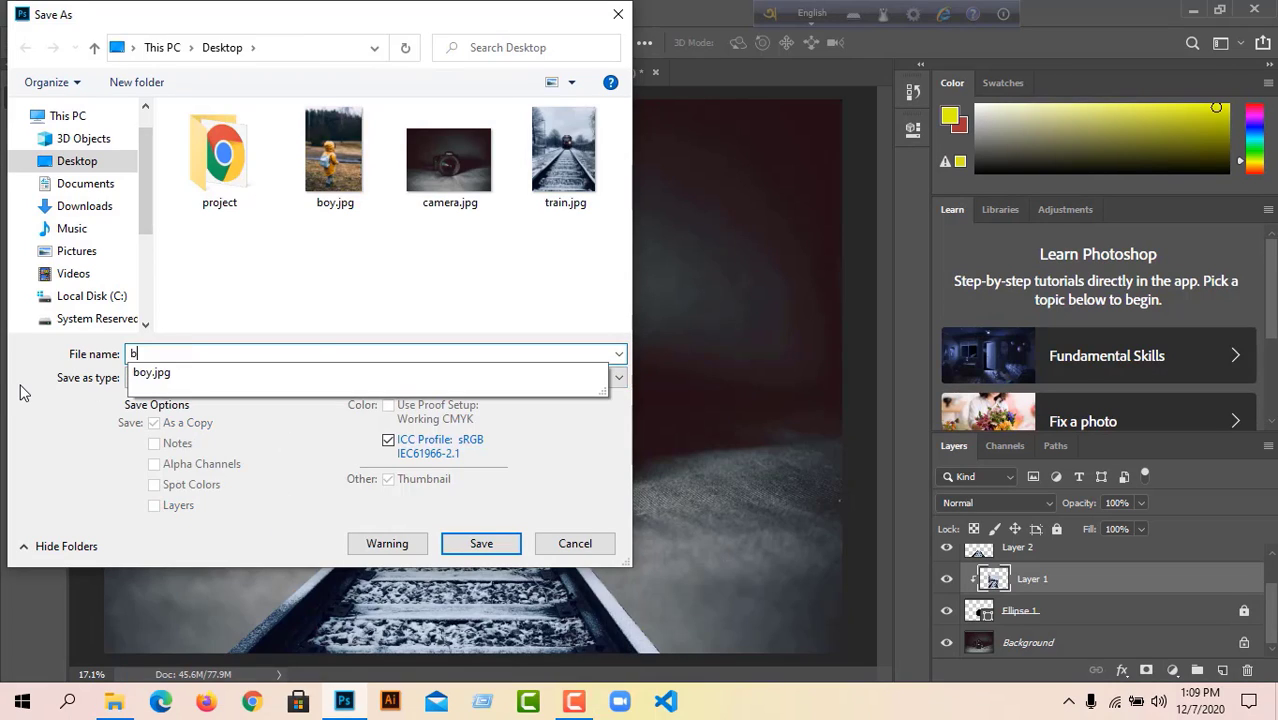
text(ay)
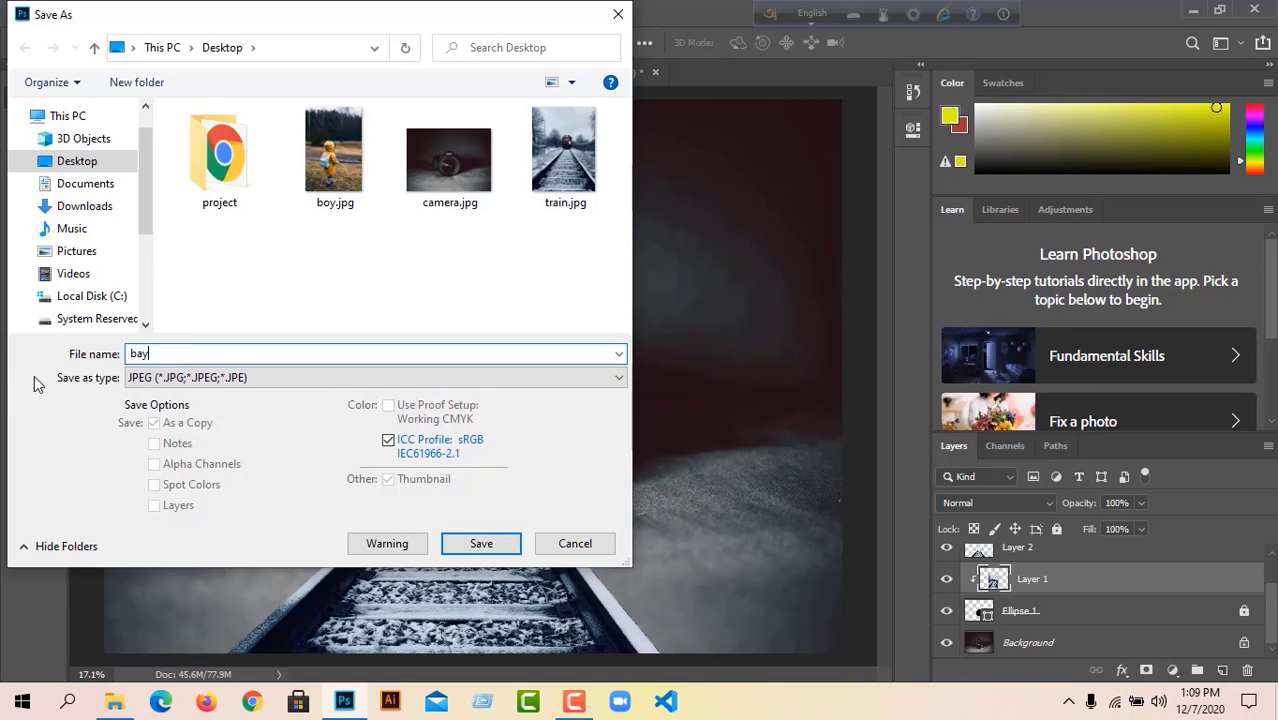
key(BackSpace)
text(by in font a train)
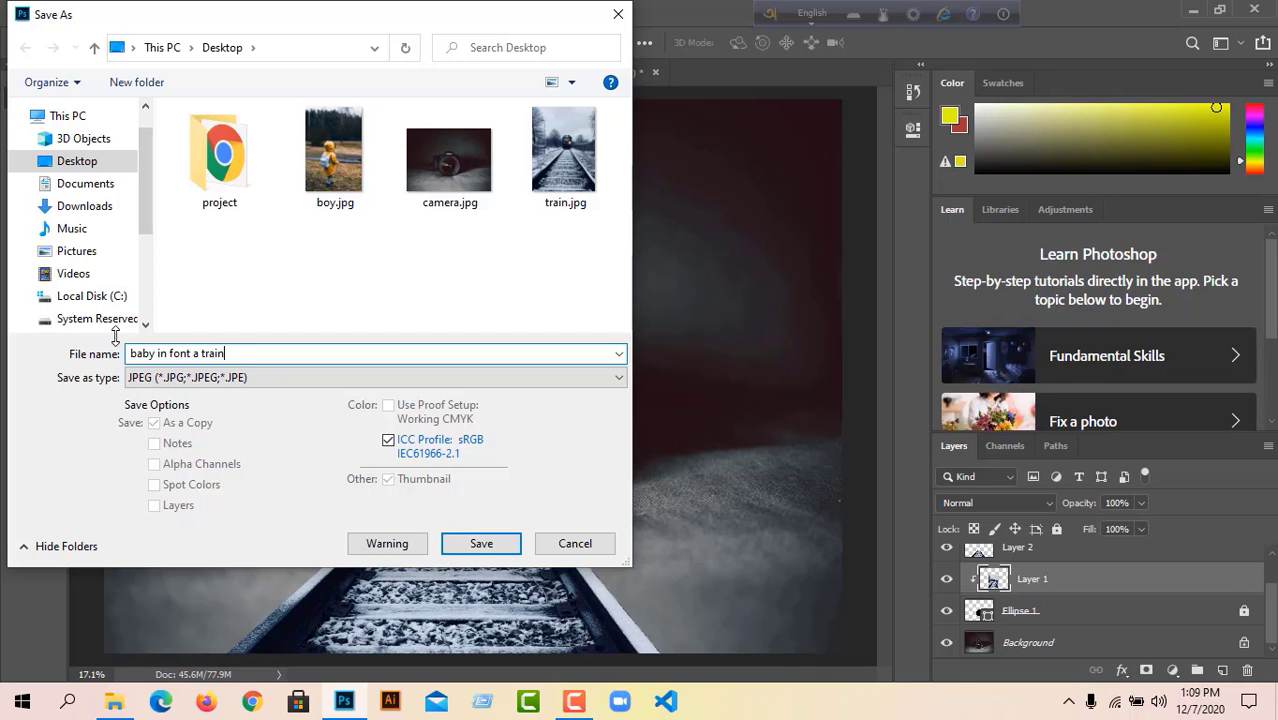
key(Return)
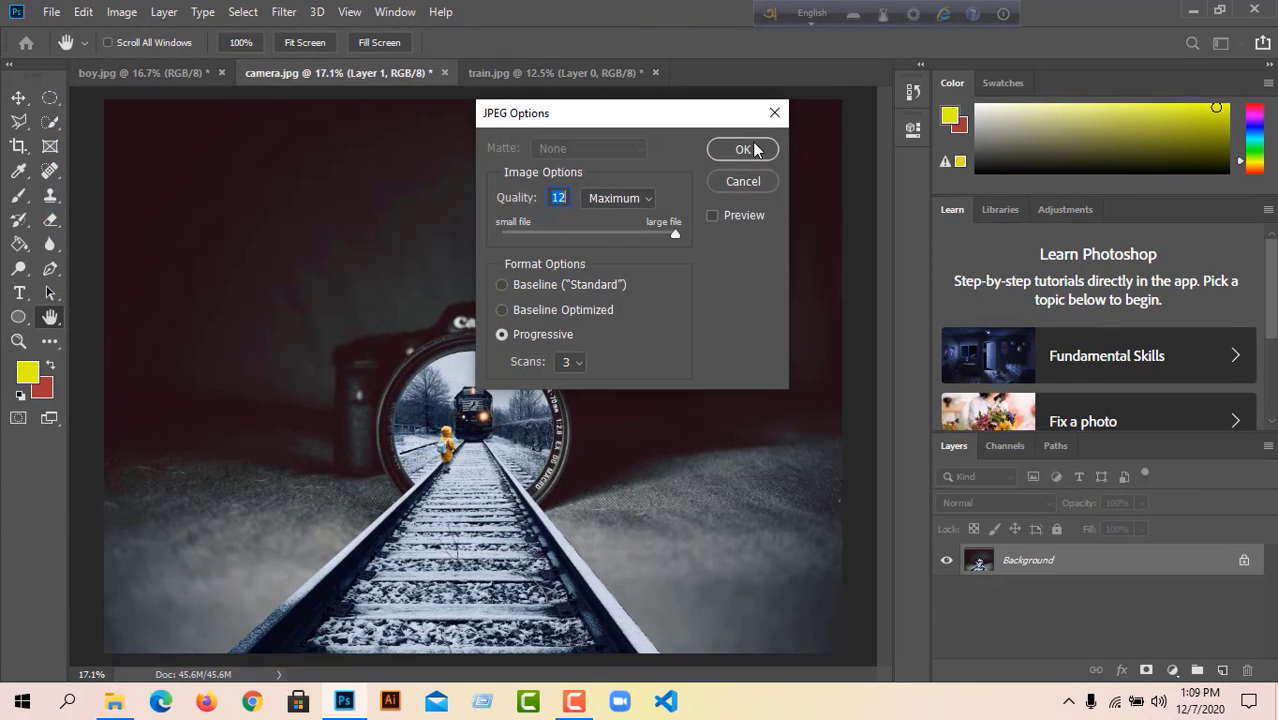
click(745, 148)
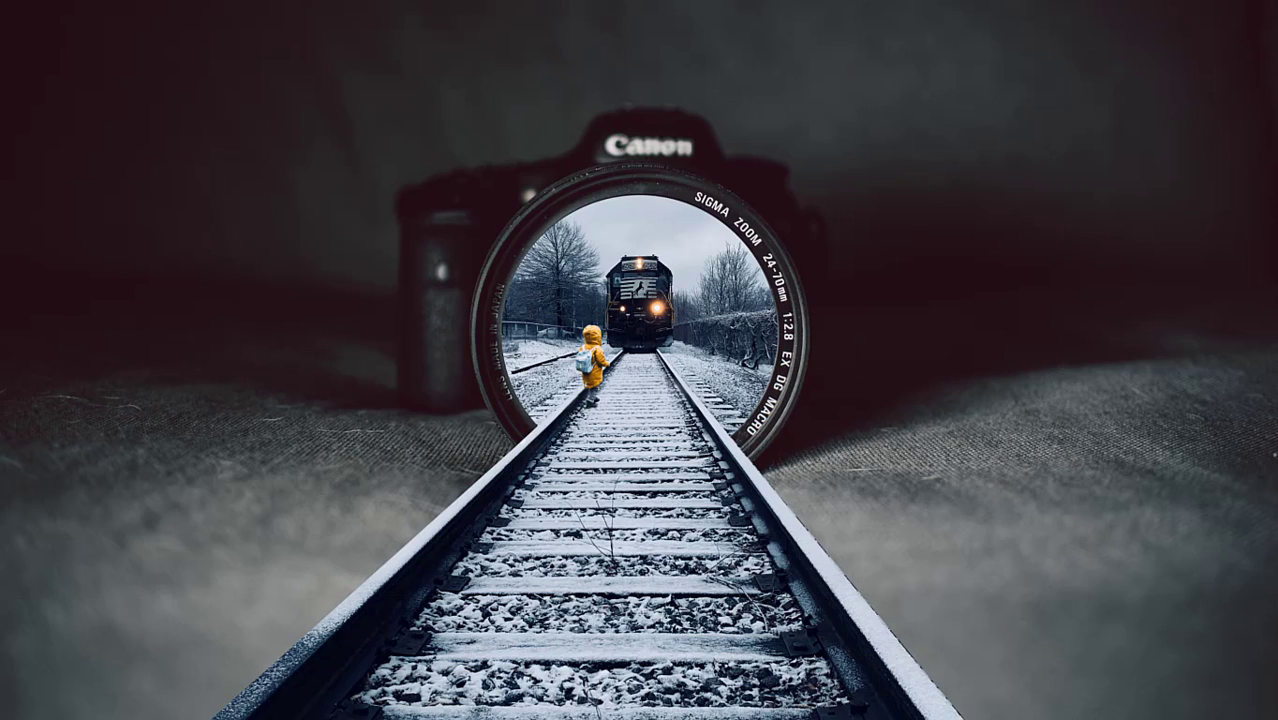